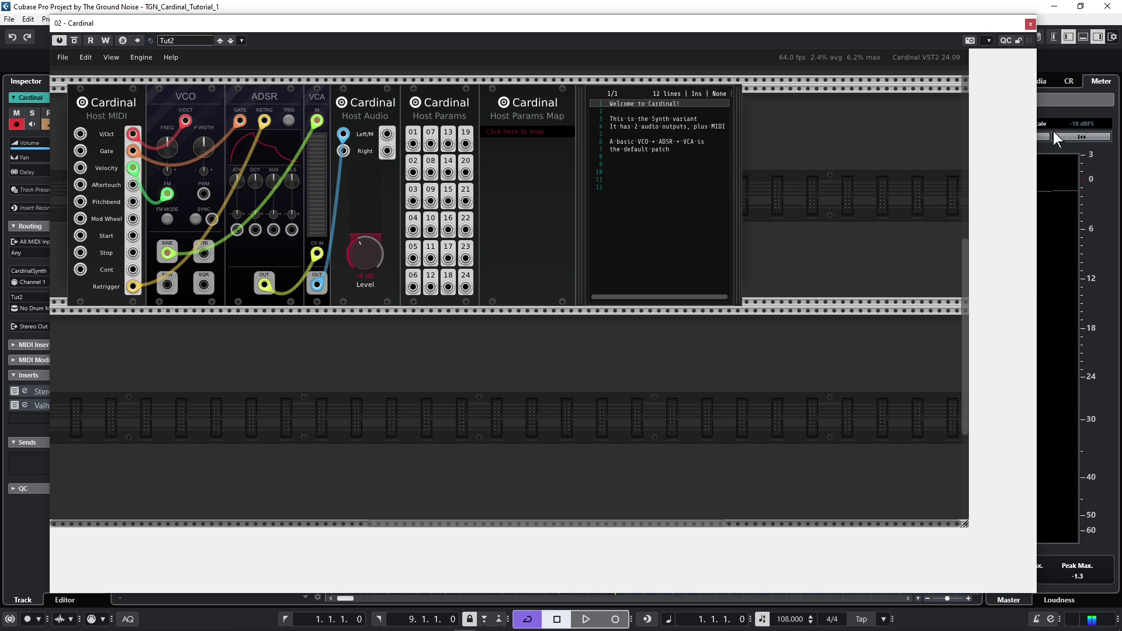
# - Turn window resizing off and back on for the Cardinal plug-in window so the window fits its rack
pyautogui.click(988, 41)
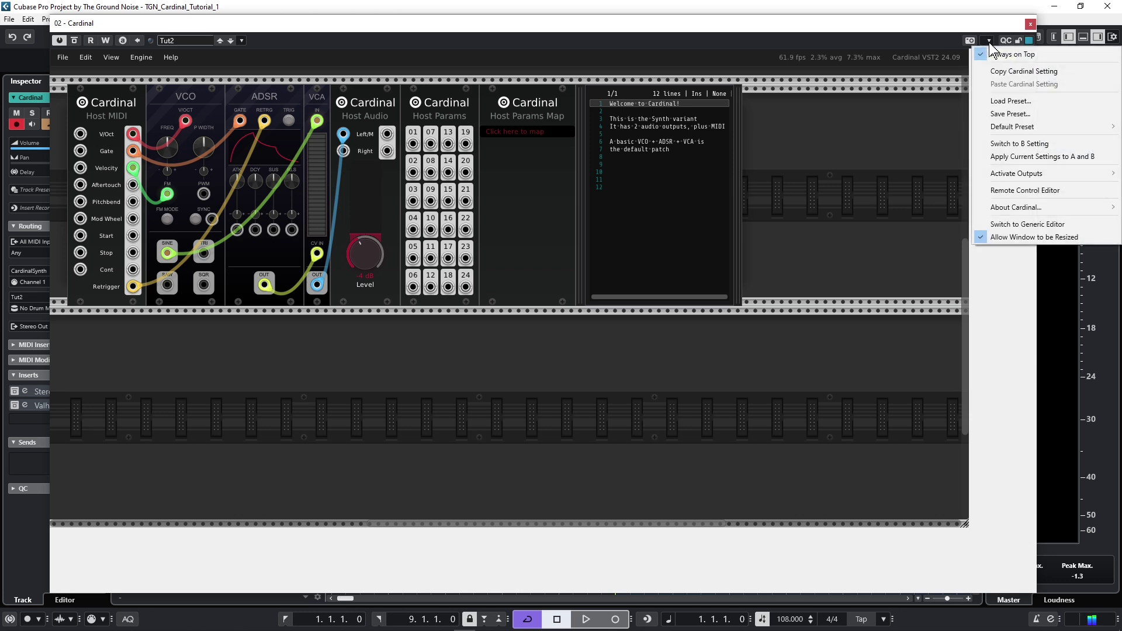
pyautogui.click(1005, 238)
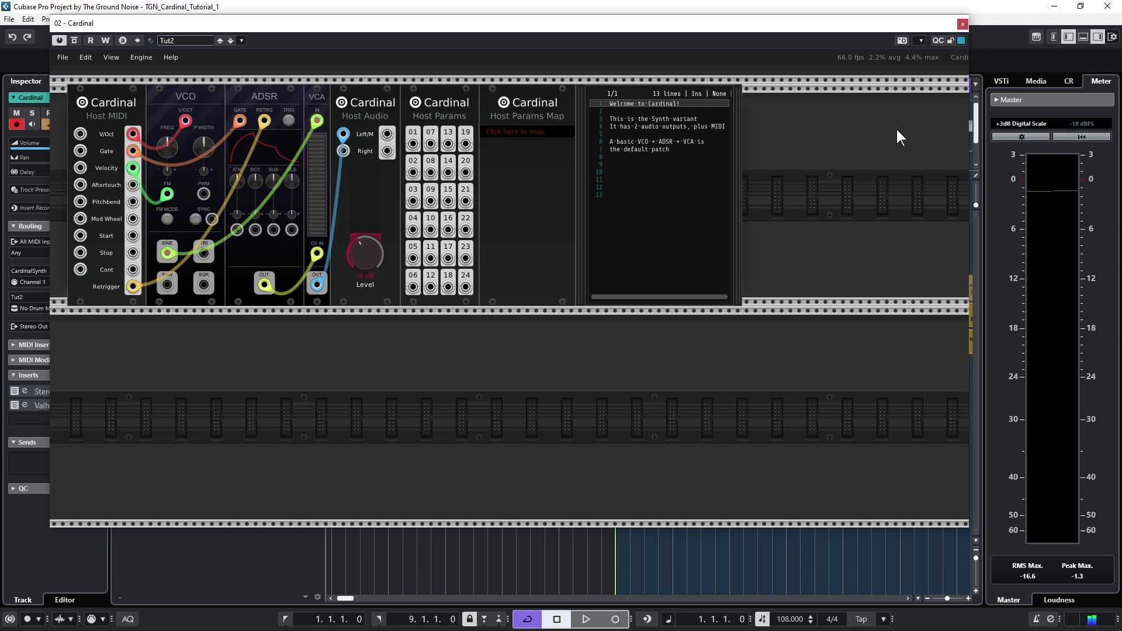
pyautogui.click(920, 41)
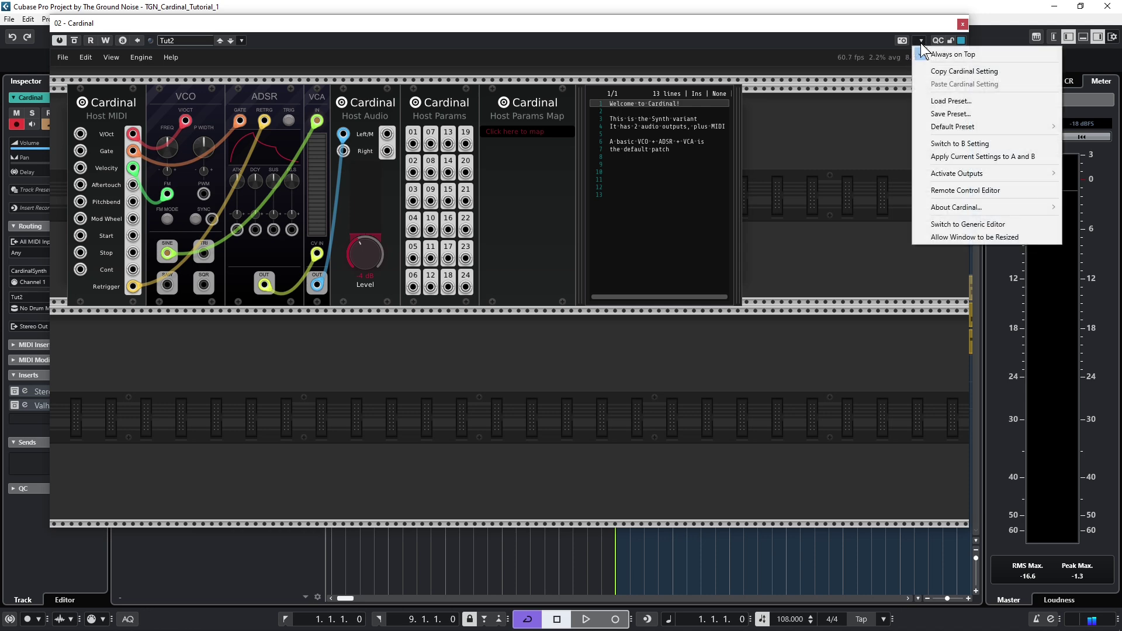
pyautogui.click(954, 239)
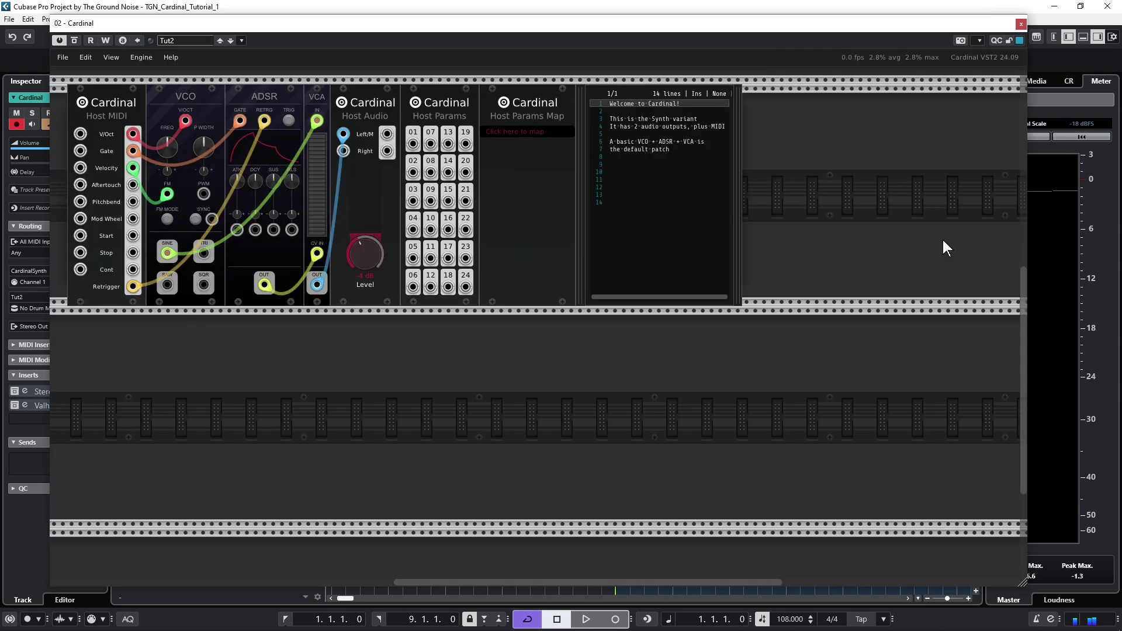
pyautogui.click(979, 40)
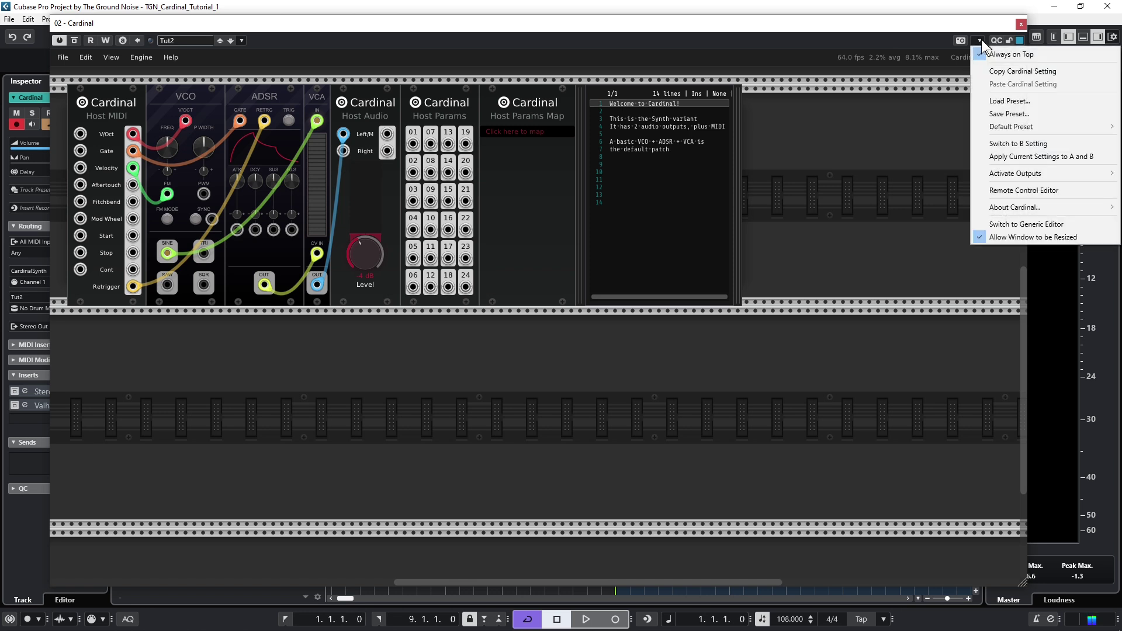
pyautogui.click(874, 24)
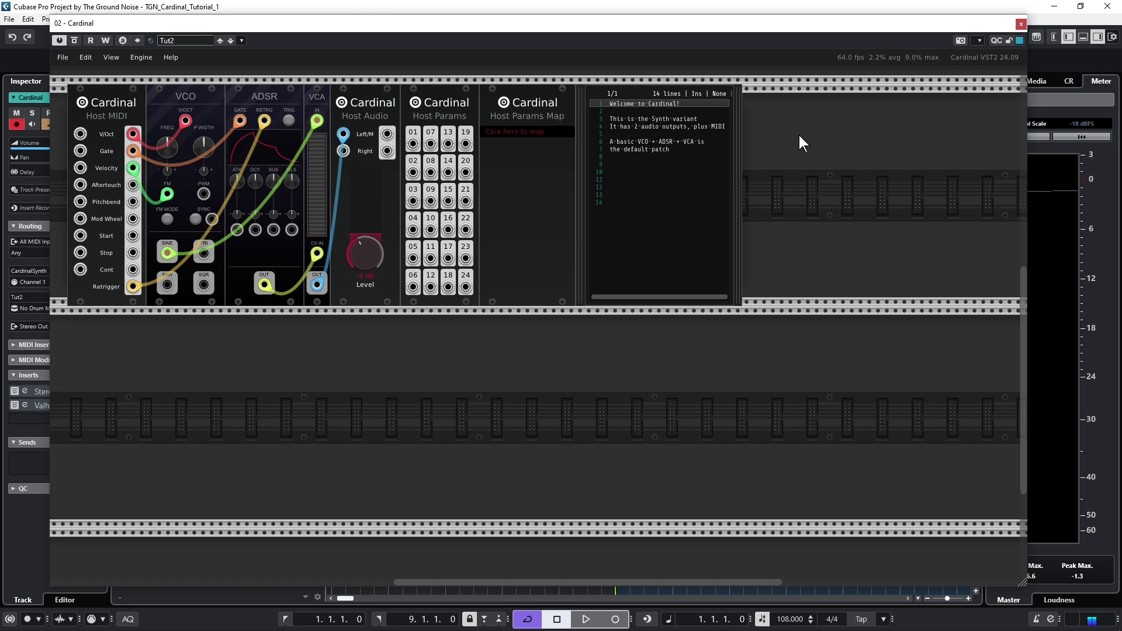
# - Select all modules of the default patch and delete them to empty the rack
pyautogui.moveTo(792, 116); pyautogui.dragTo(63, 261)
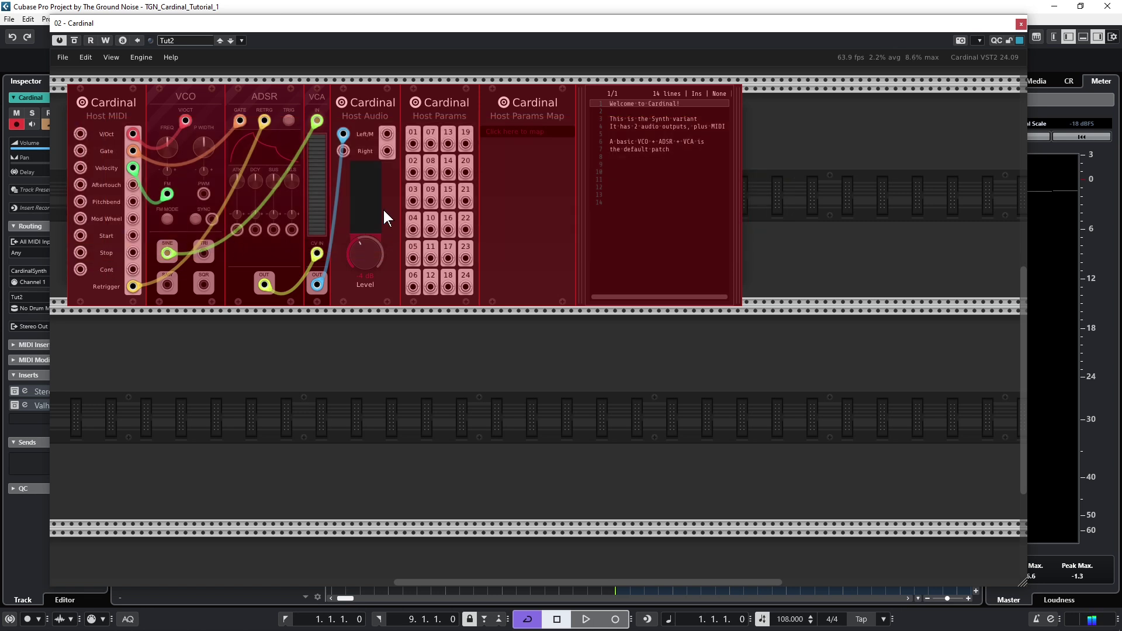
pyautogui.press('Delete')
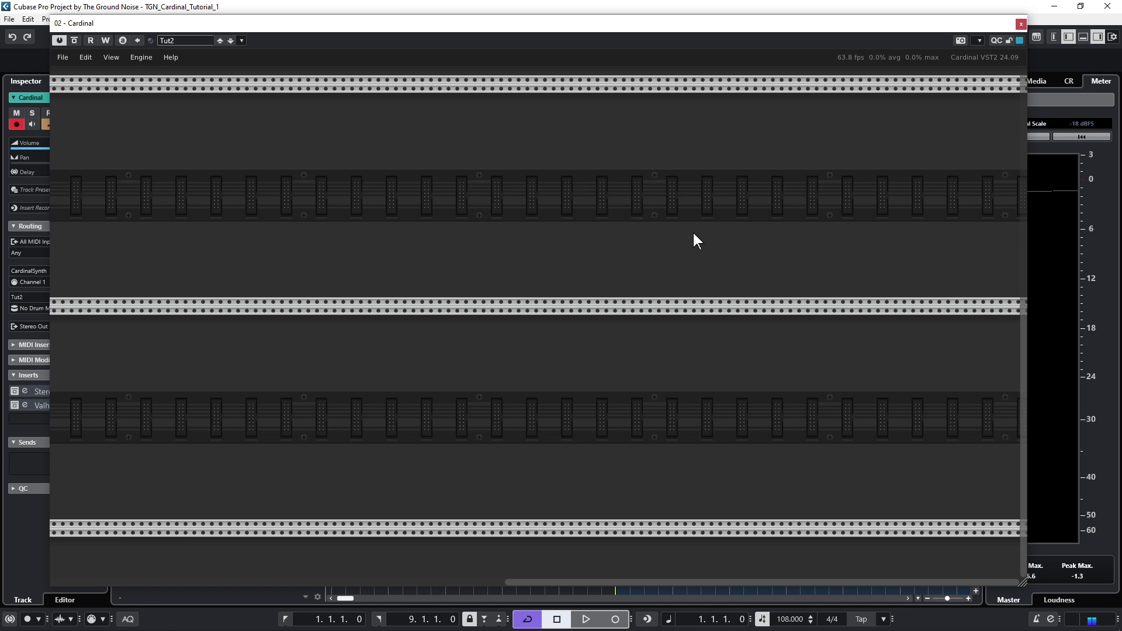
# - Open the module browser and set its zoom to 100%
pyautogui.rightClick(591, 122)
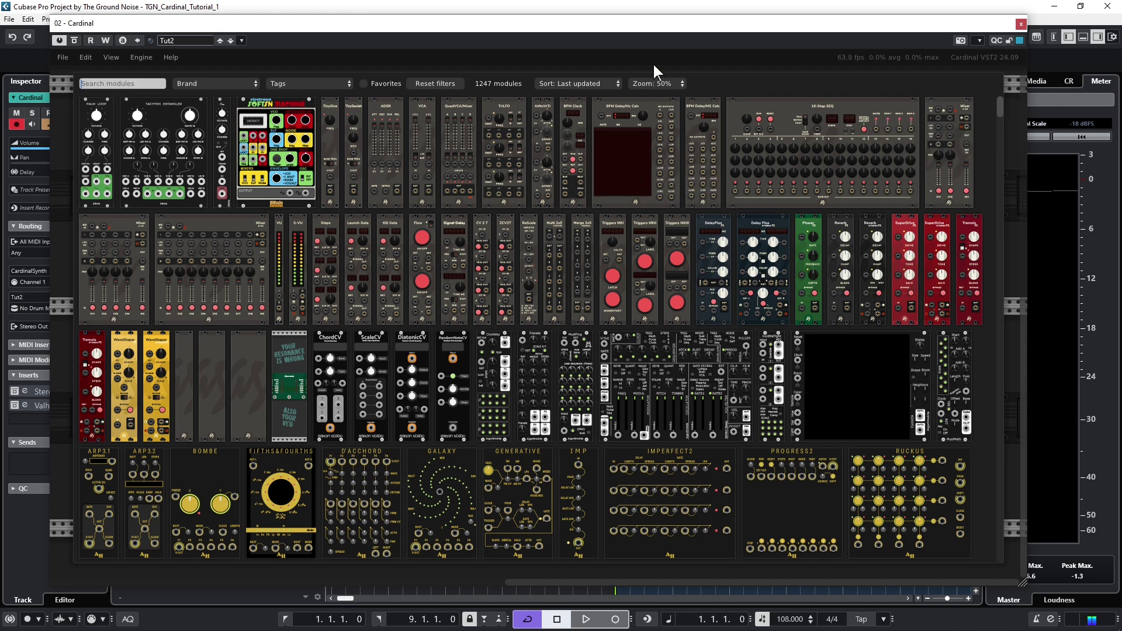
pyautogui.click(643, 84)
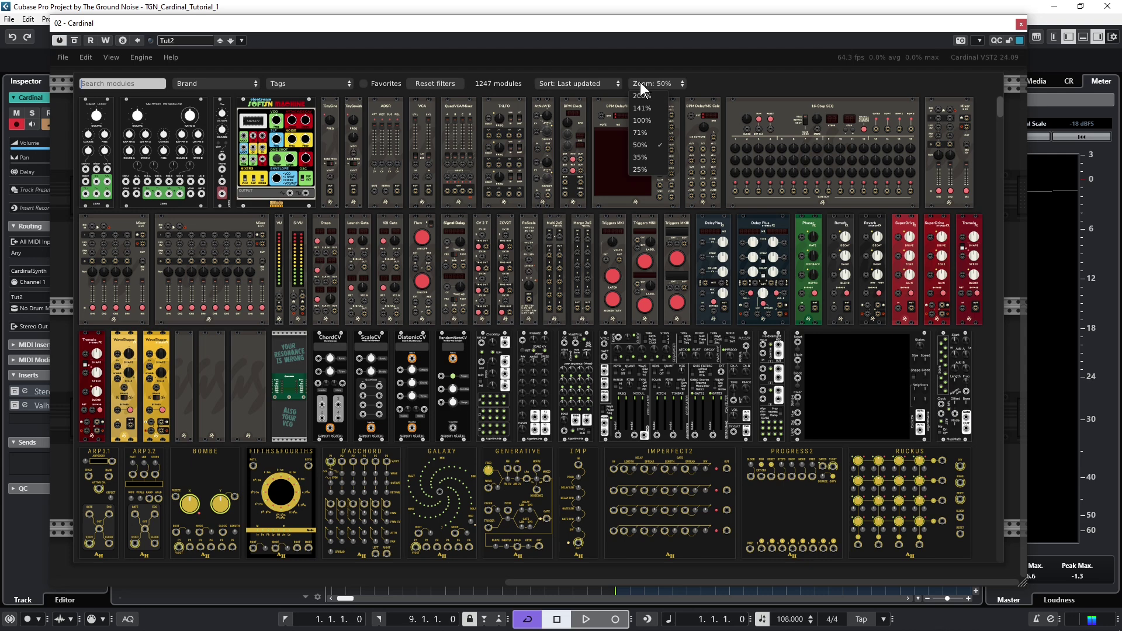
pyautogui.click(646, 119)
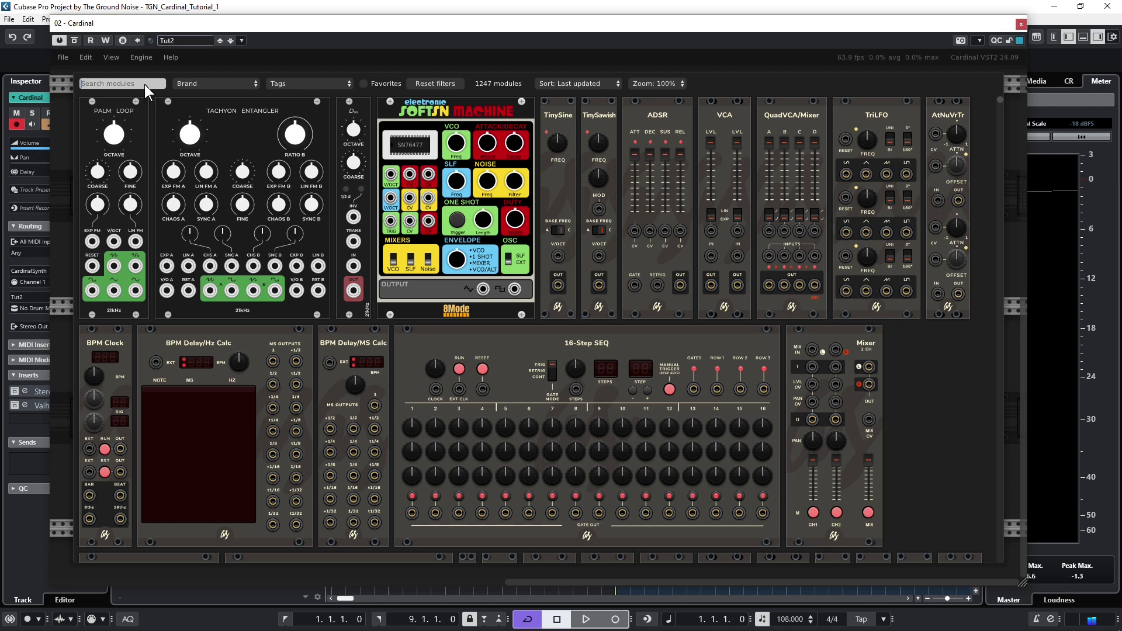
# - Filter the modules by the DISTRHO brand and place Host MIDI at the left end of the upper rack row
pyautogui.click(202, 84)
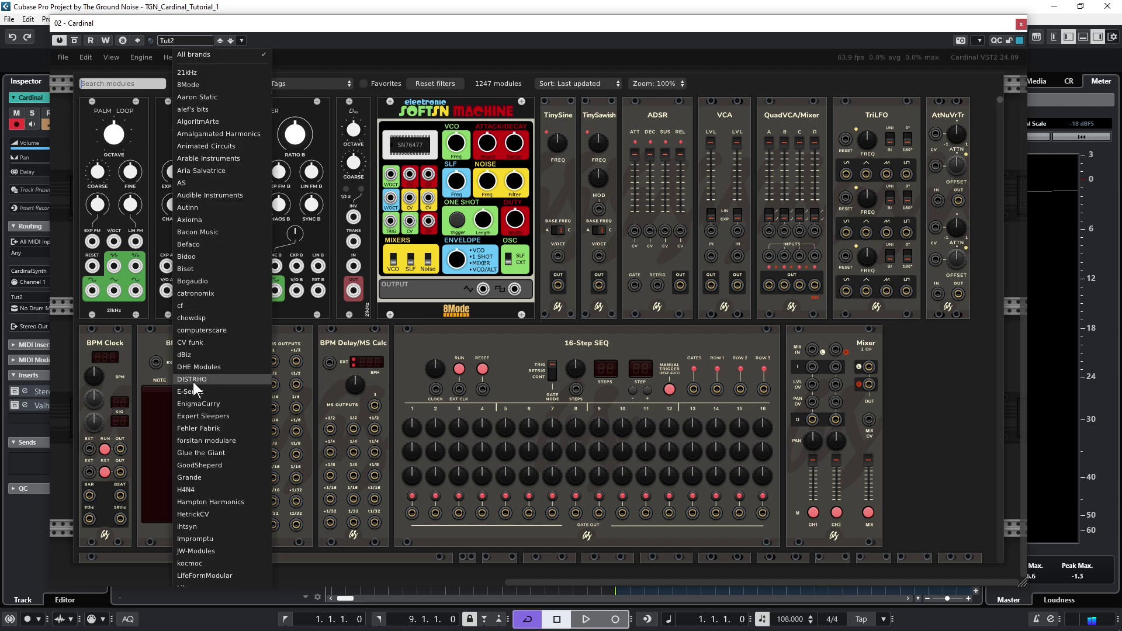
pyautogui.click(233, 380)
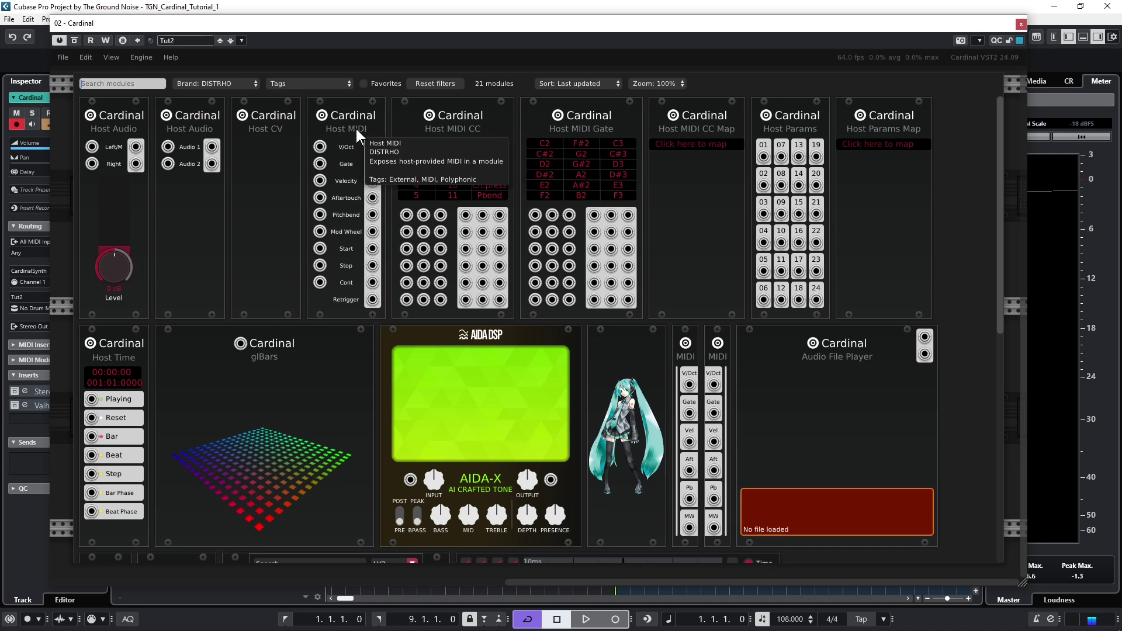
pyautogui.moveTo(355, 127); pyautogui.dragTo(118, 136)
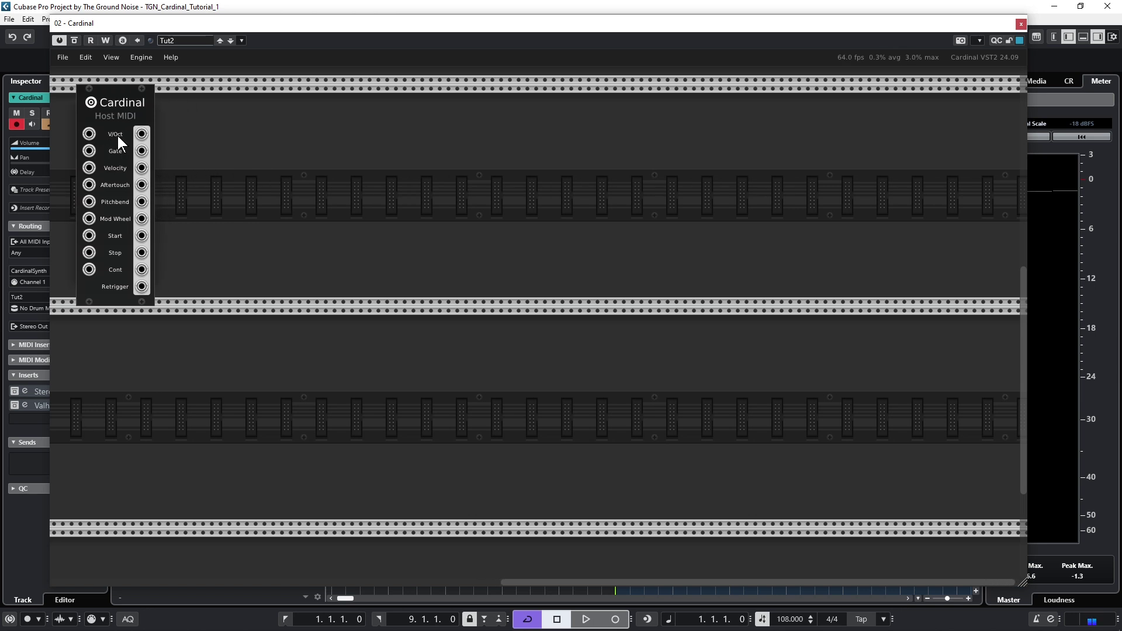
# - Add the Host Audio module with Left/M and Right ports near the right end of the upper rack row
pyautogui.rightClick(374, 201)
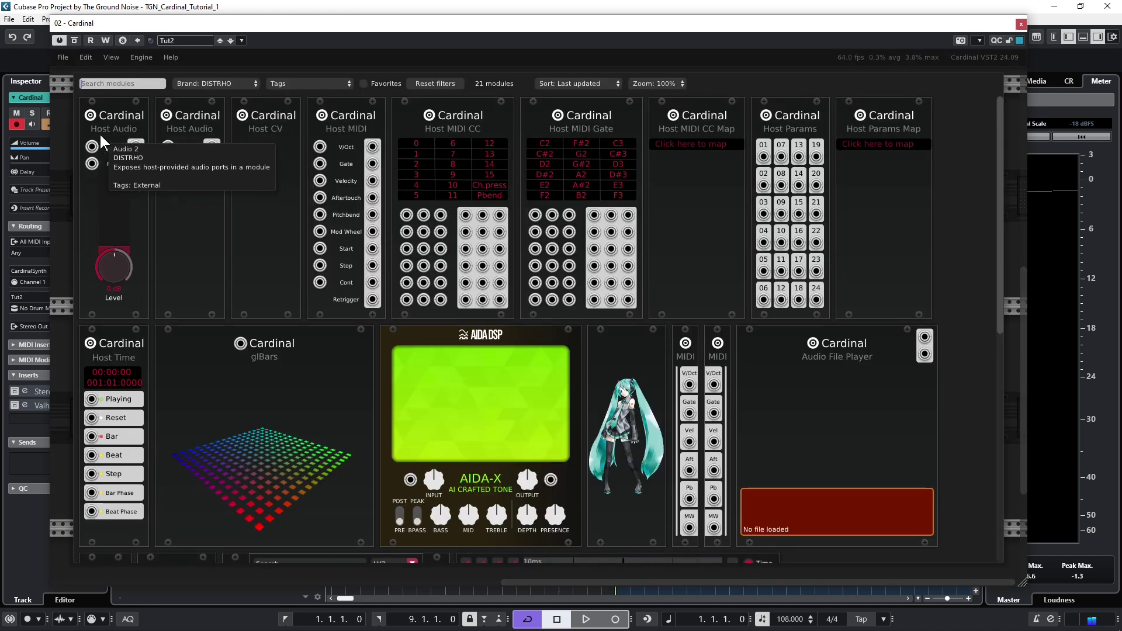
pyautogui.click(117, 197)
pyautogui.moveTo(116, 195); pyautogui.dragTo(938, 146)
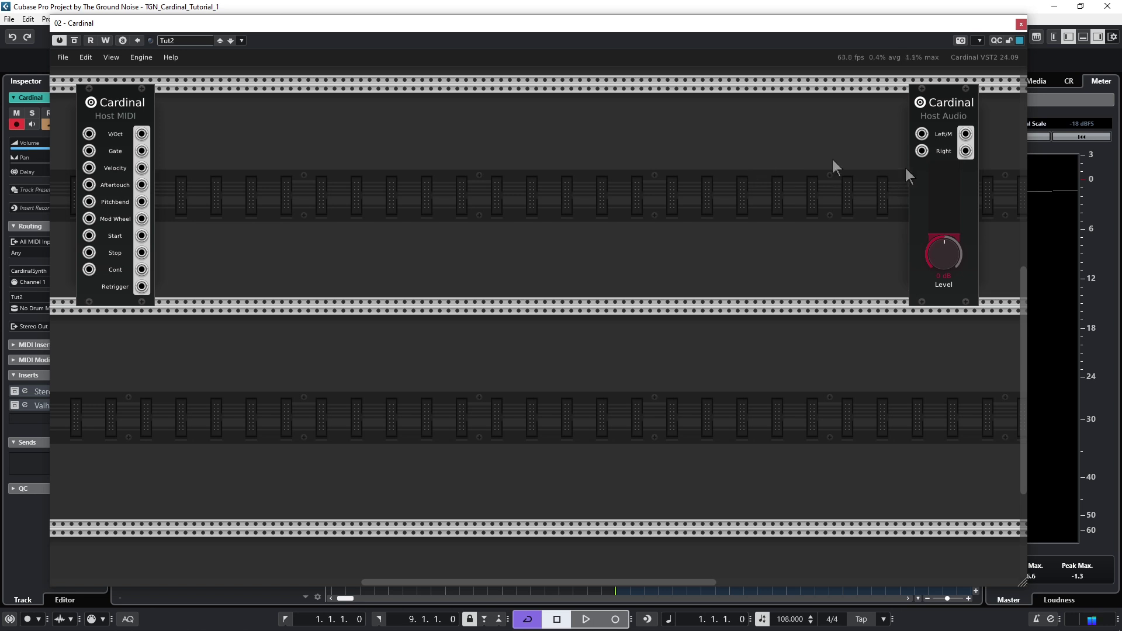
# - Add MixMasterJr from the Mixer-tagged modules directly left of Host Audio and connect its main outputs to Host Audio's Left/M and Right inputs
pyautogui.rightClick(531, 145)
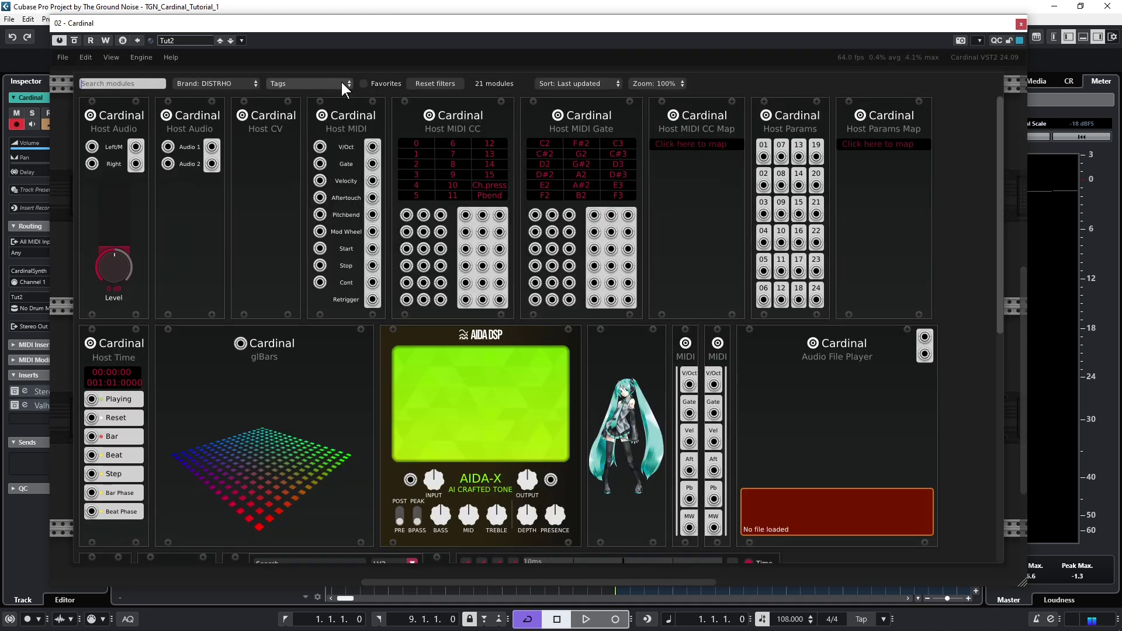
pyautogui.click(429, 84)
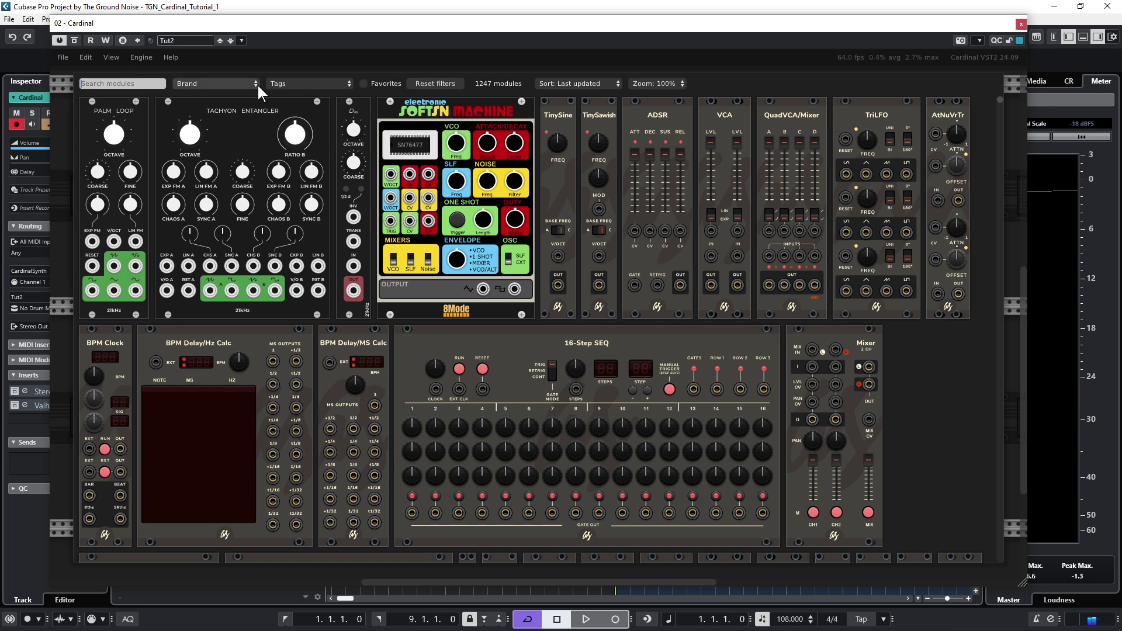
pyautogui.click(282, 84)
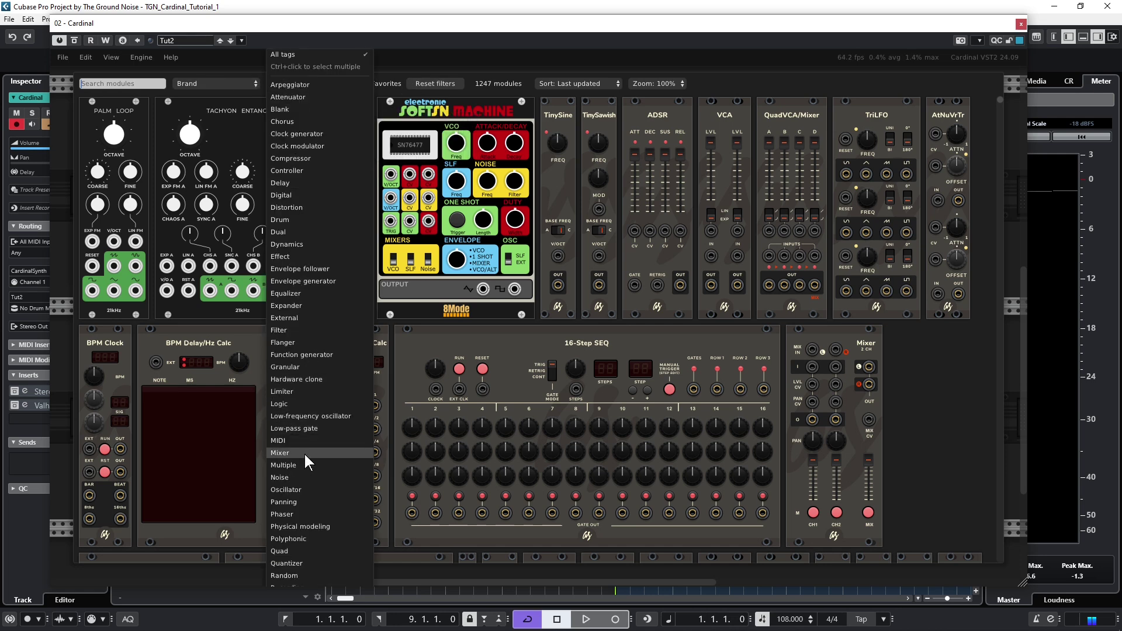
pyautogui.click(280, 453)
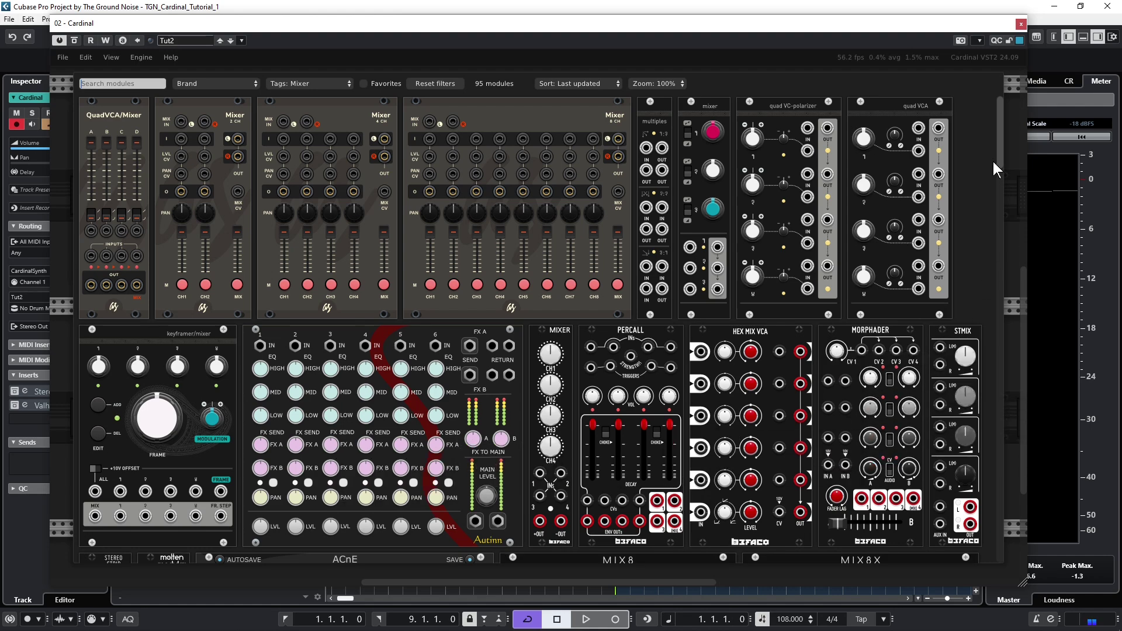
pyautogui.moveTo(999, 150); pyautogui.dragTo(1000, 381)
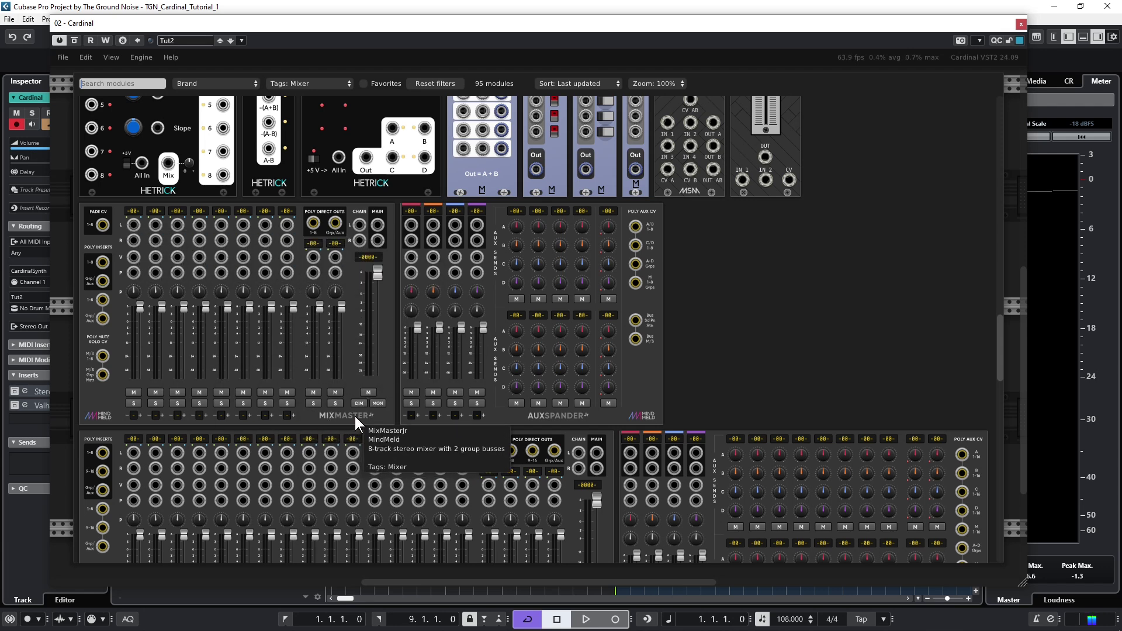
pyautogui.click(106, 412)
pyautogui.moveTo(628, 191); pyautogui.dragTo(638, 191)
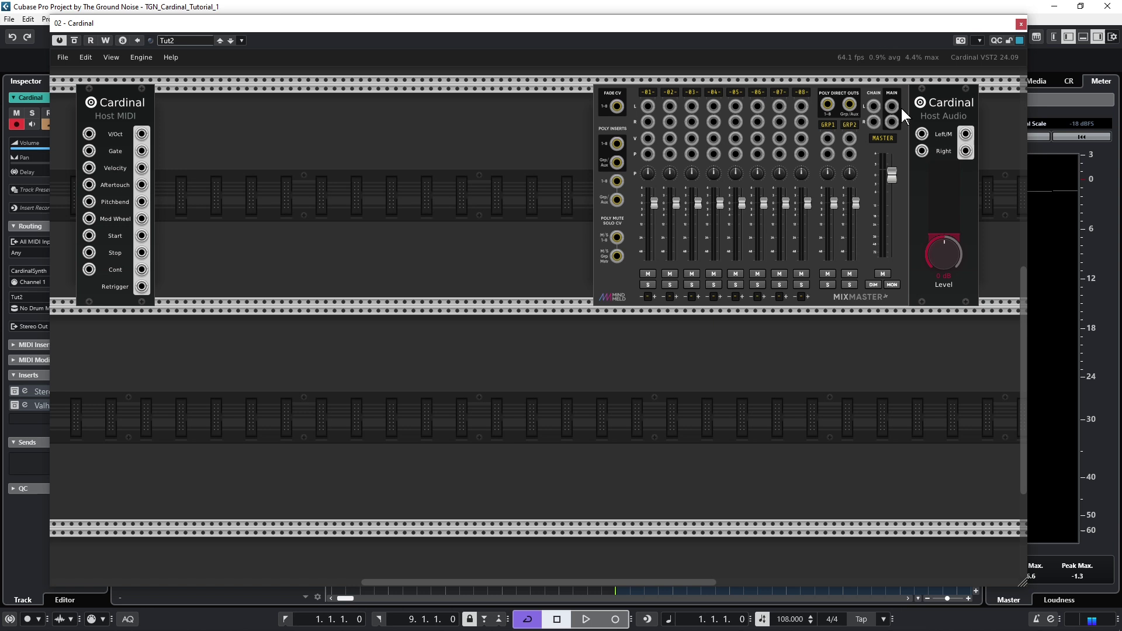
pyautogui.moveTo(894, 106); pyautogui.dragTo(921, 153)
# - Add the VCO from the VCV brand, with other filters reset, and place it between Host MIDI and the mixer
pyautogui.doubleClick(305, 163)
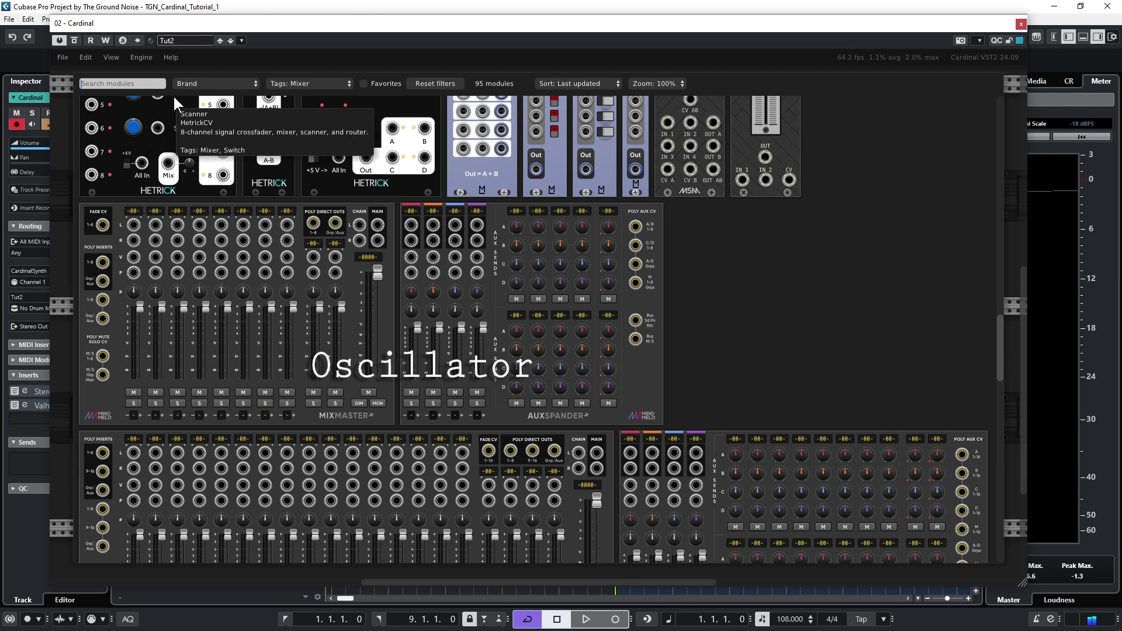
pyautogui.click(418, 84)
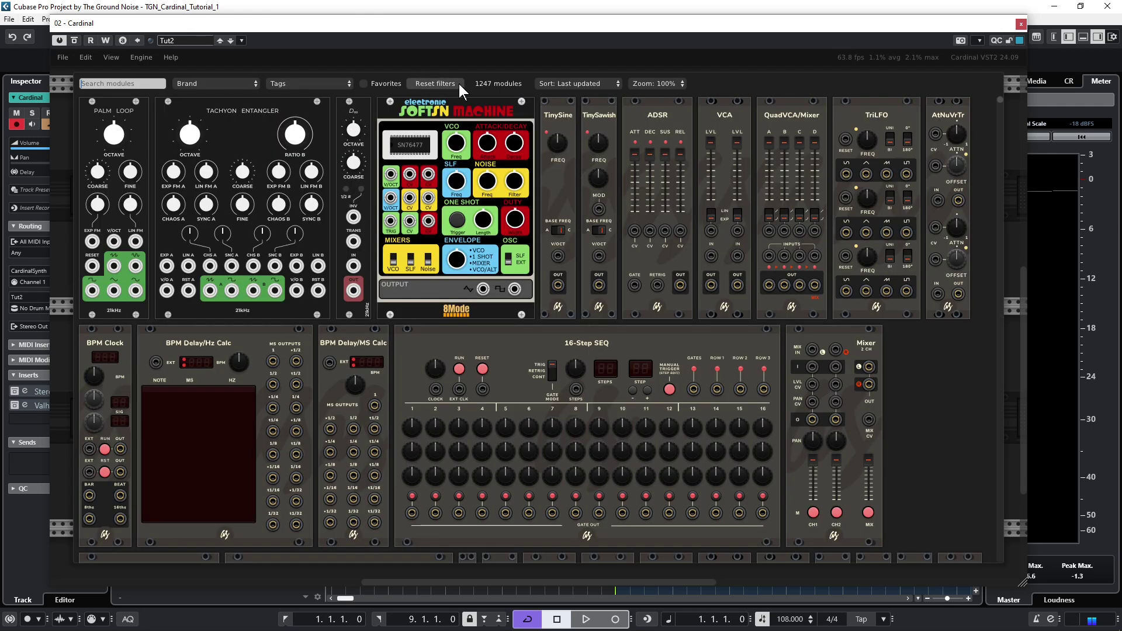
pyautogui.click(240, 82)
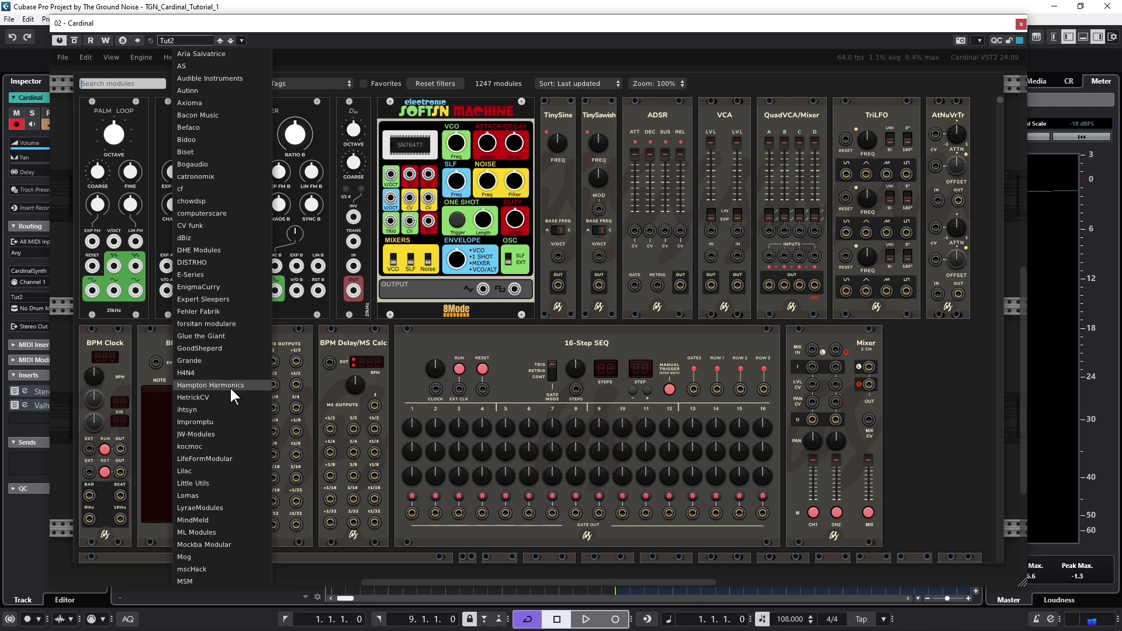
pyautogui.scroll(-10, 230, 388)
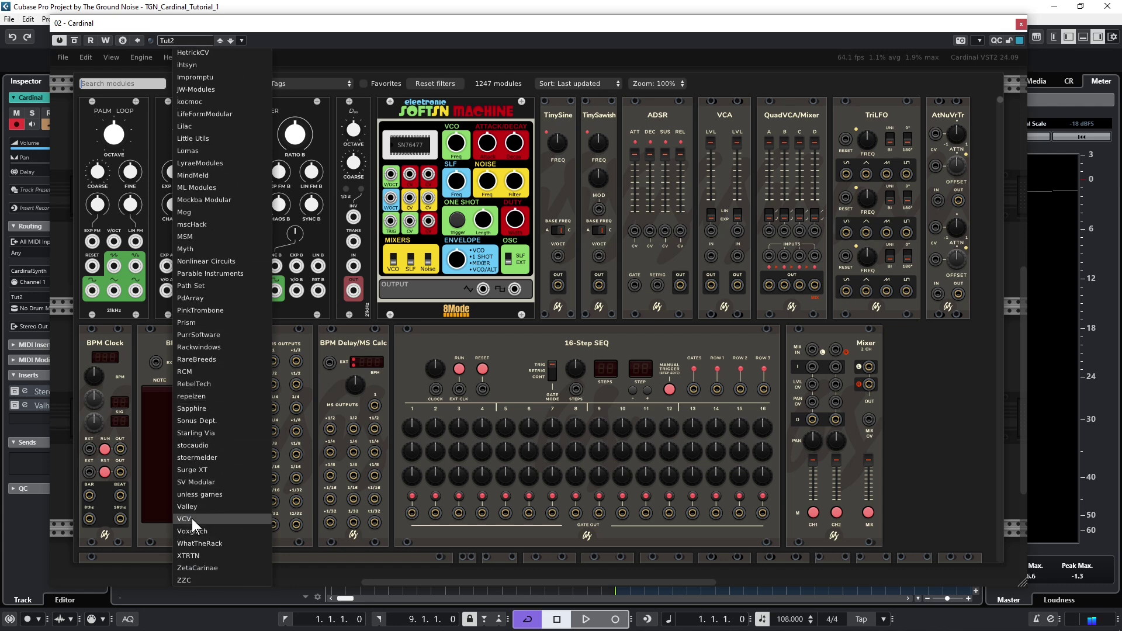
pyautogui.click(192, 518)
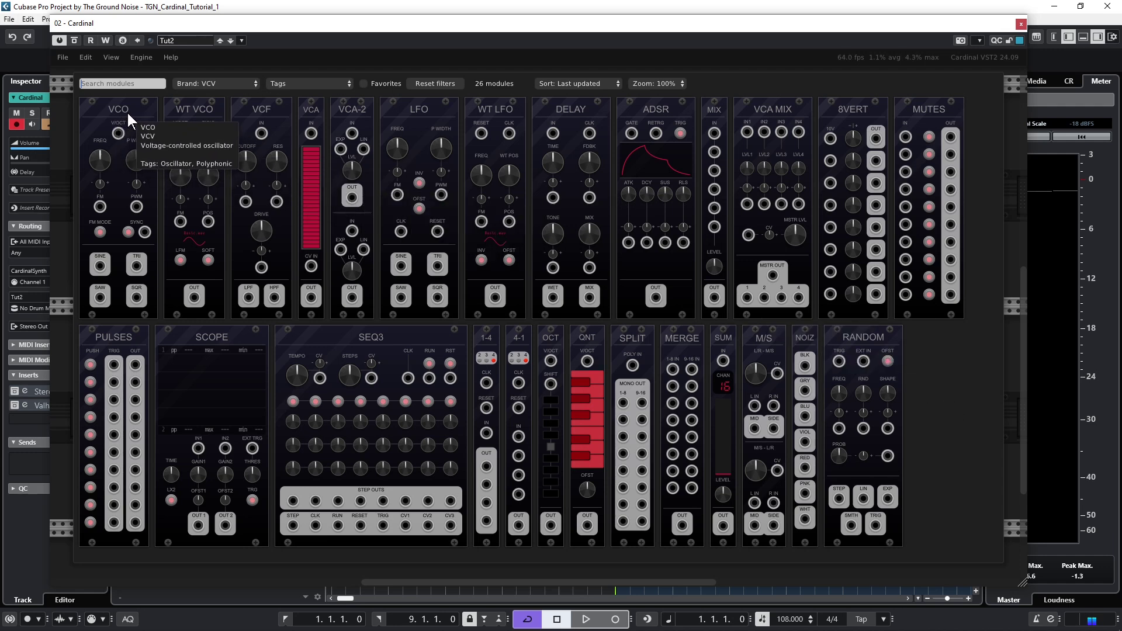
pyautogui.moveTo(128, 111); pyautogui.dragTo(354, 100)
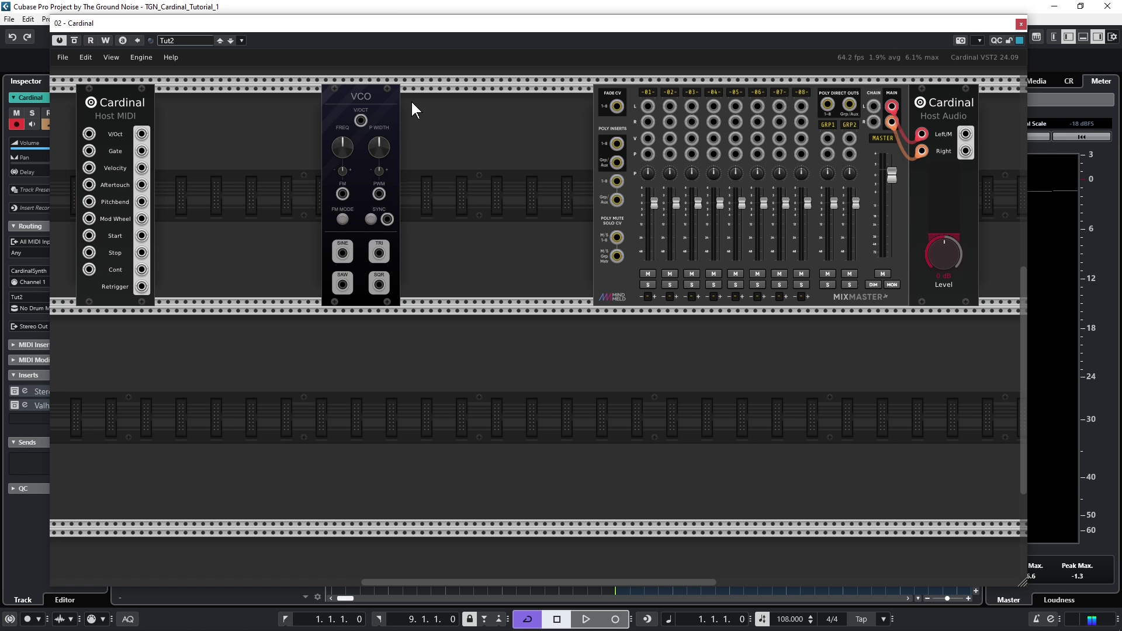
pyautogui.moveTo(396, 146); pyautogui.dragTo(449, 149)
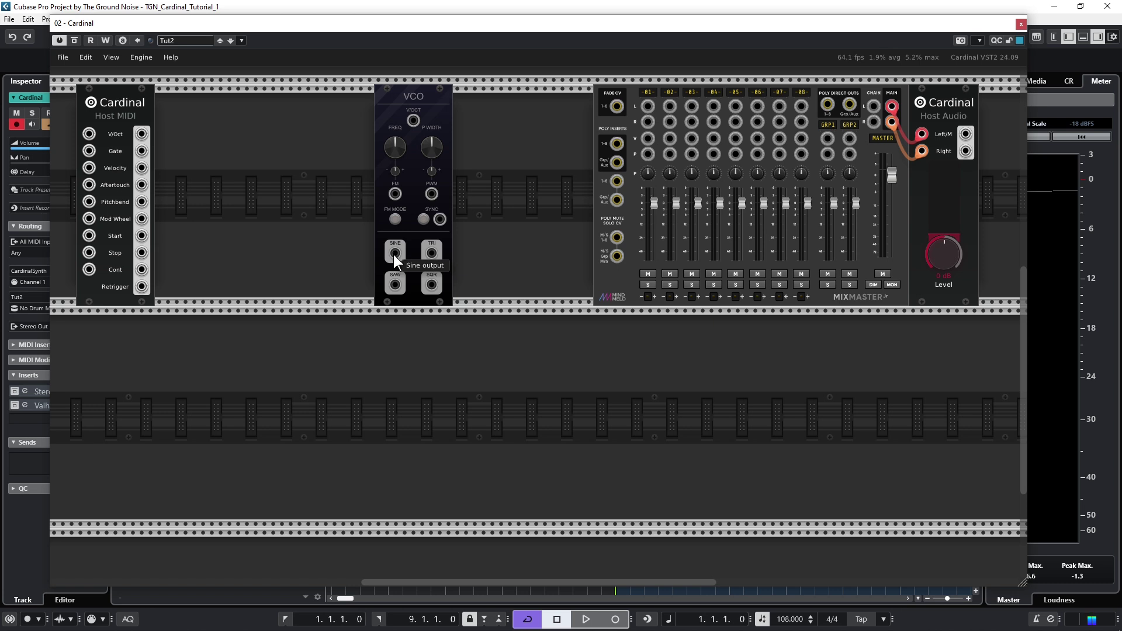
# - Connect the VCO's sine output to the left input of mixer channel 1 and lower that channel's level fader
pyautogui.moveTo(394, 255); pyautogui.dragTo(648, 107)
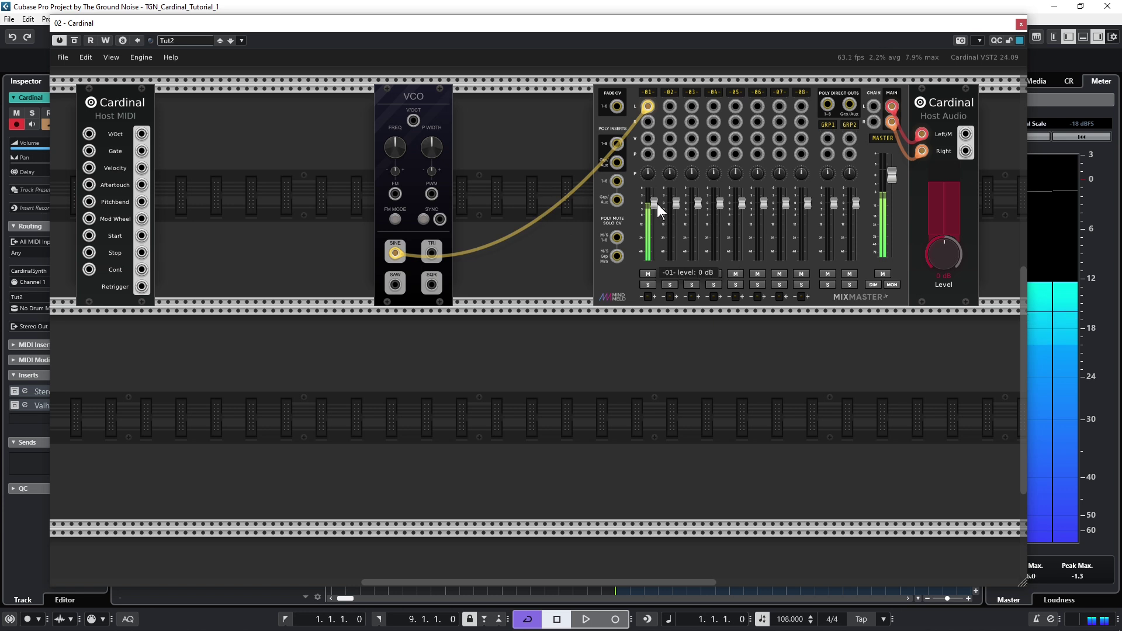
pyautogui.moveTo(656, 203); pyautogui.dragTo(657, 244)
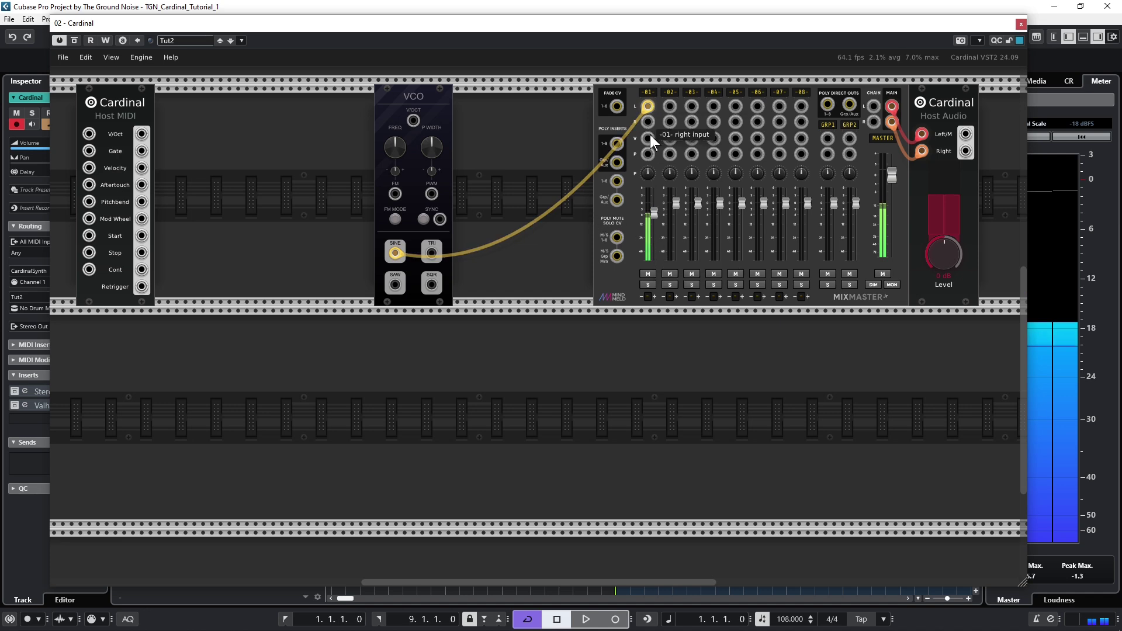
# - Audition the sine tone by switching the mute of mixer channel 1 on and off, leaving the channel muted
pyautogui.click(649, 274)
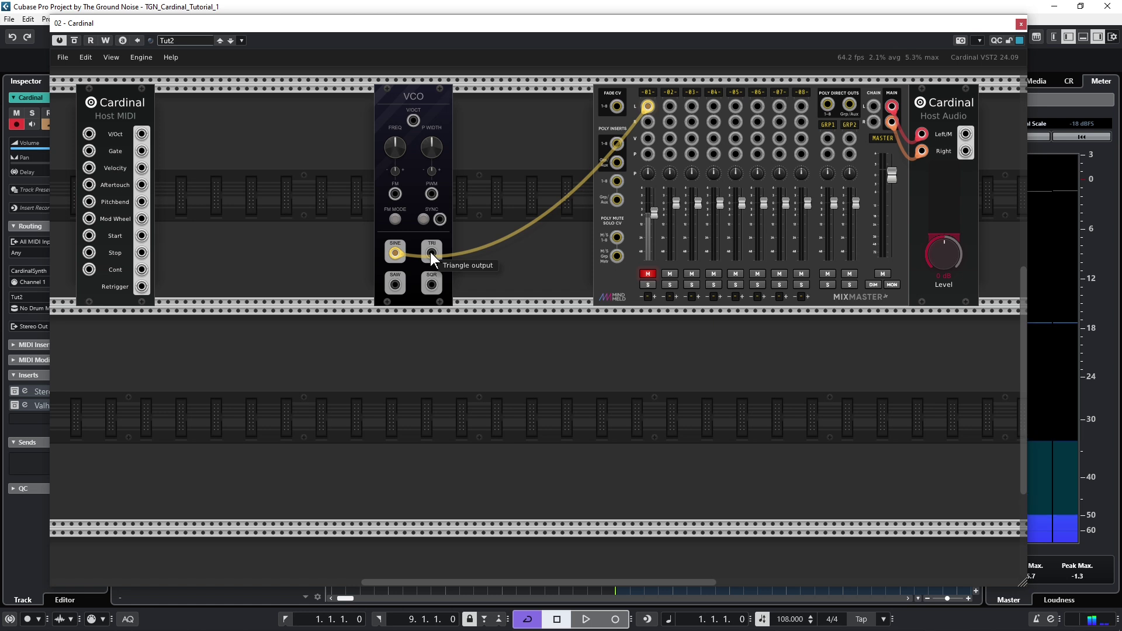
pyautogui.click(647, 274)
pyautogui.moveTo(395, 253)
pyautogui.mouseDown()
pyautogui.moveTo(432, 253)
pyautogui.moveTo(365, 306)
pyautogui.moveTo(391, 284)
pyautogui.moveTo(432, 285)
pyautogui.moveTo(395, 253)
pyautogui.mouseUp()
pyautogui.click(643, 274)
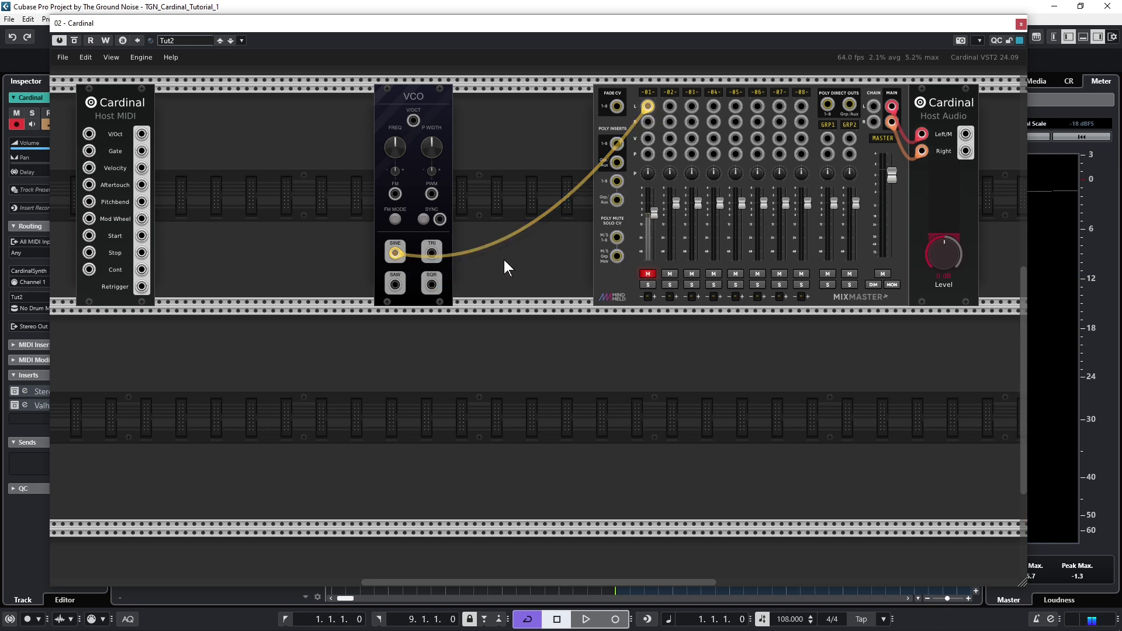
pyautogui.click(646, 273)
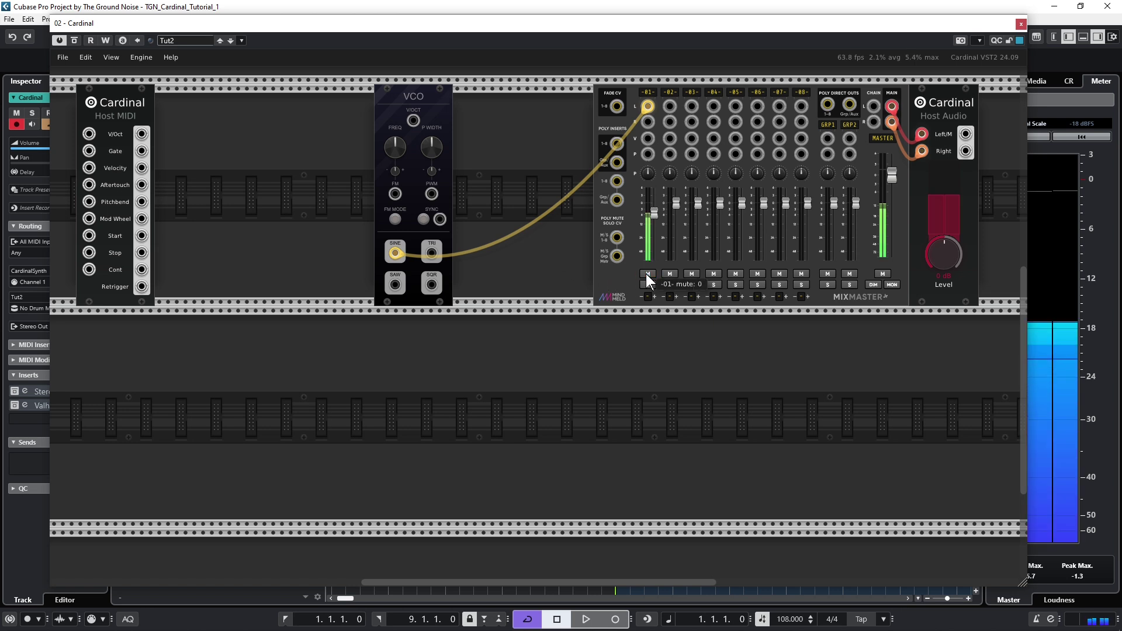
pyautogui.click(646, 274)
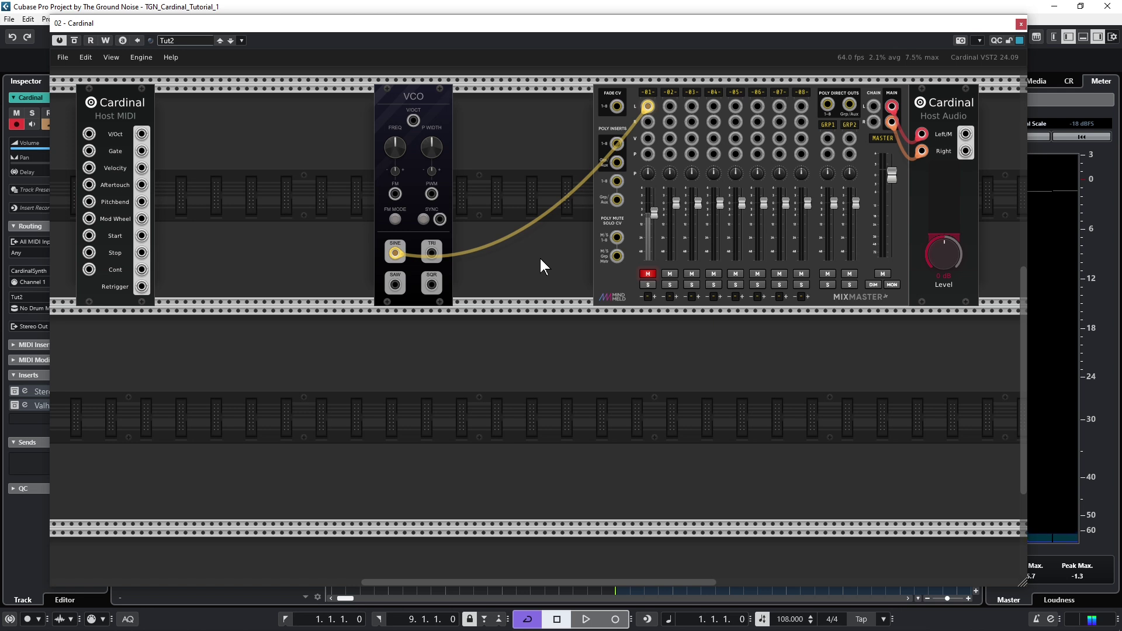
# - Audition the VCO's frequency knob with mixer channel 1 unmuted, reset the knob to its default and mute the channel again
pyautogui.click(648, 274)
pyautogui.moveTo(396, 140)
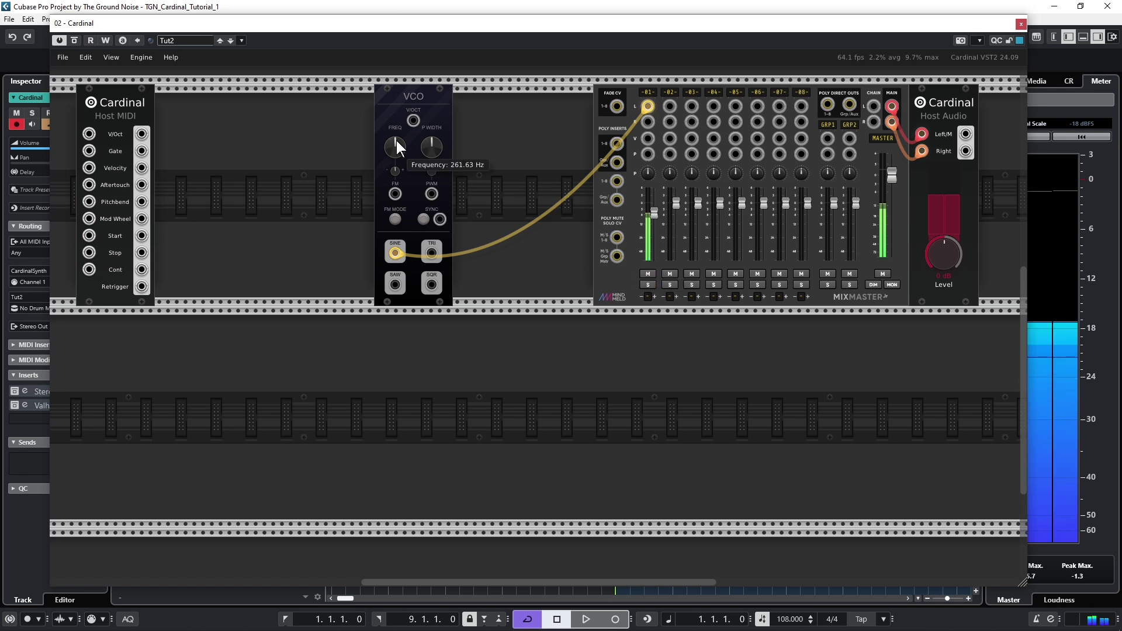
pyautogui.moveTo(398, 144)
pyautogui.mouseDown()
pyautogui.moveTo(381, 163)
pyautogui.moveTo(372, 218)
pyautogui.moveTo(409, 65)
pyautogui.moveTo(397, 64)
pyautogui.moveTo(358, 258)
pyautogui.moveTo(336, 188)
pyautogui.moveTo(388, 40)
pyautogui.moveTo(376, 142)
pyautogui.mouseUp()
pyautogui.doubleClick(398, 146)
pyautogui.click(648, 274)
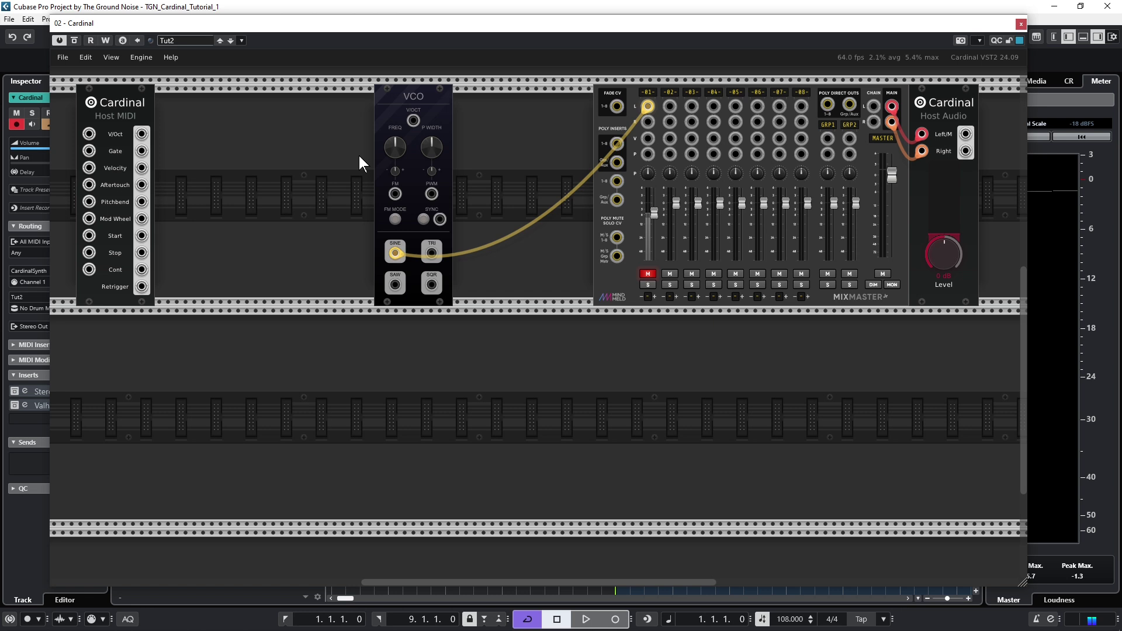
# - Connect Host MIDI's V/Oct output to the VCO's V/OCT input and bring up Cubase's On-Screen Keyboard above the rack
pyautogui.moveTo(390, 147)
pyautogui.moveTo(144, 134); pyautogui.dragTo(412, 122)
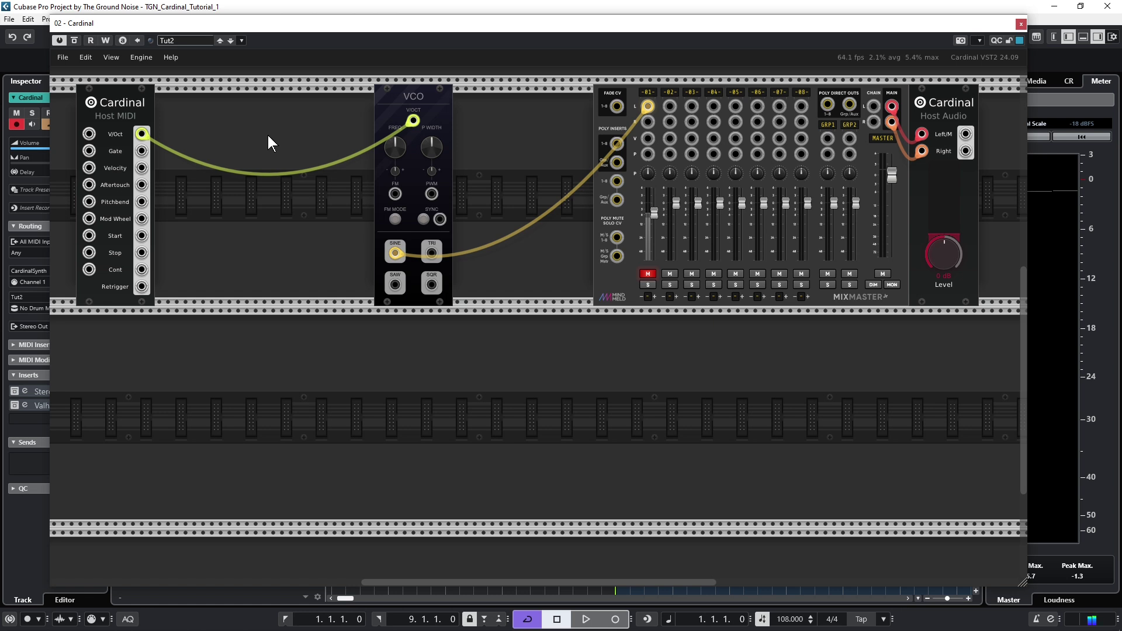
pyautogui.hotkey('alt', 'k')
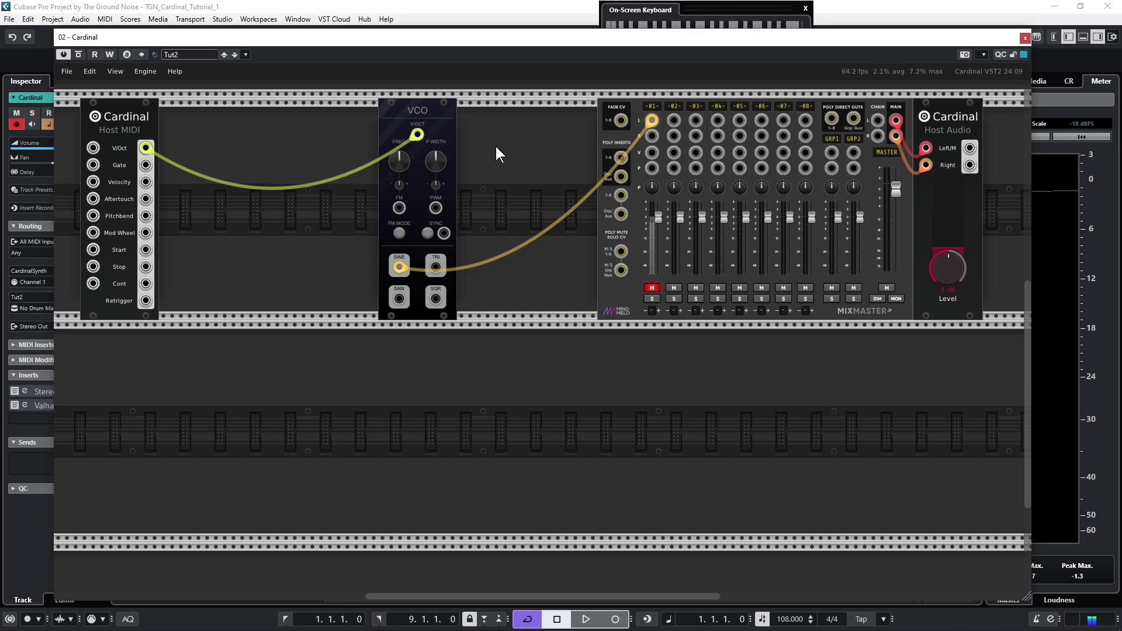
pyautogui.click(705, 11)
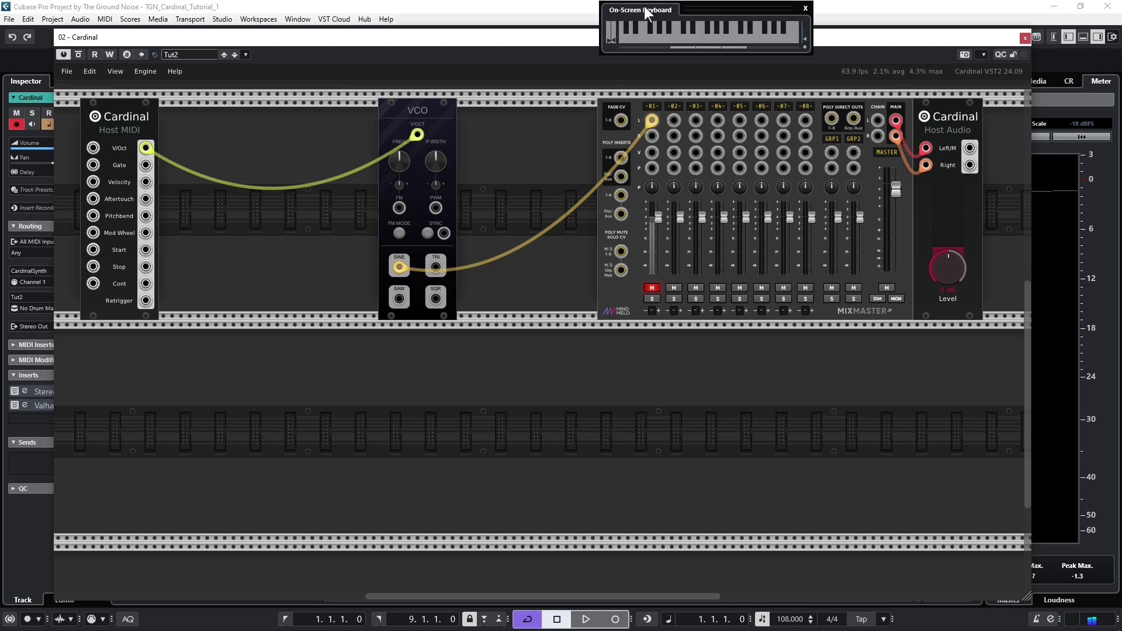
pyautogui.moveTo(693, 9); pyautogui.dragTo(629, 23)
# - Audition the VCO's pitch tracking by unmuting mixer channel 1 and playing on-screen keyboard notes, leaving the channel muted
pyautogui.click(651, 288)
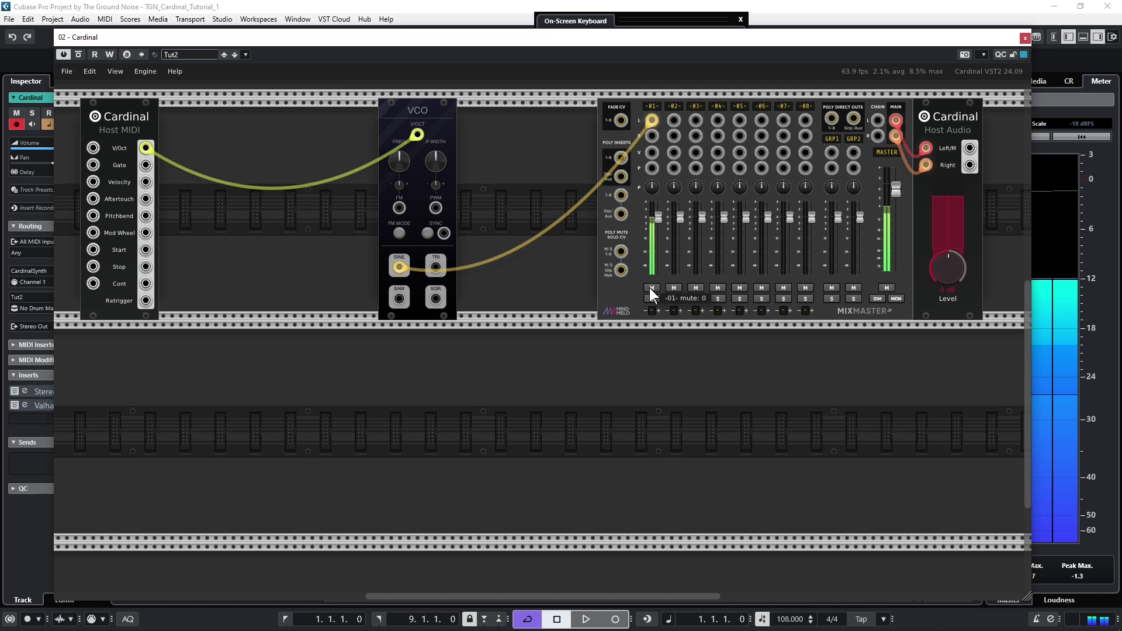
pyautogui.click(569, 19)
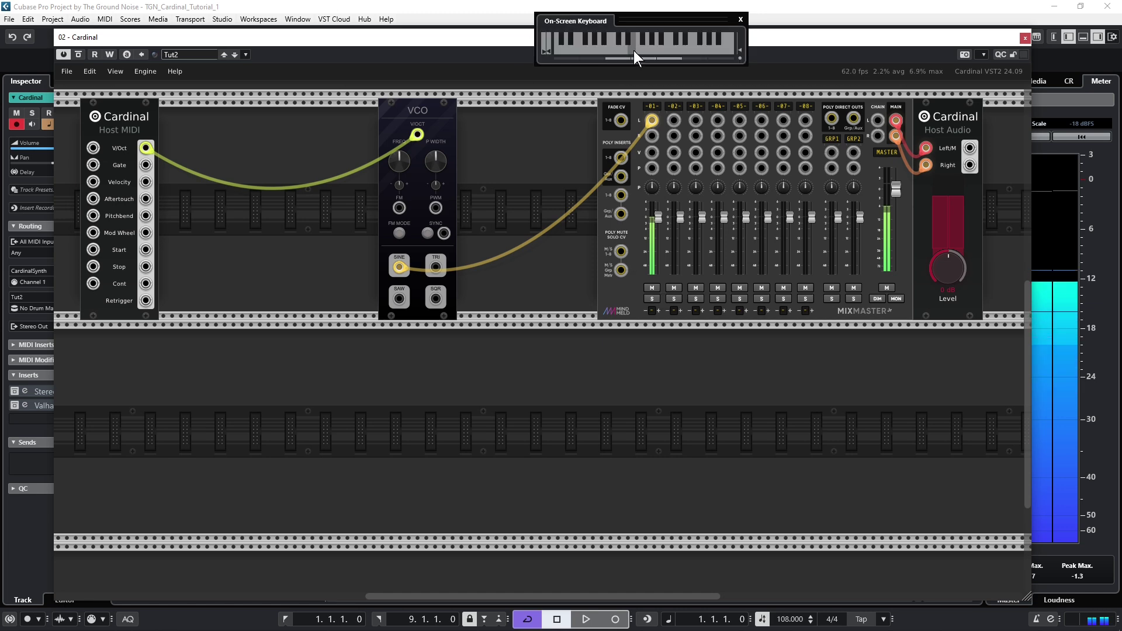
pyautogui.click(576, 49)
pyautogui.click(630, 52)
pyautogui.click(621, 47)
pyautogui.click(651, 287)
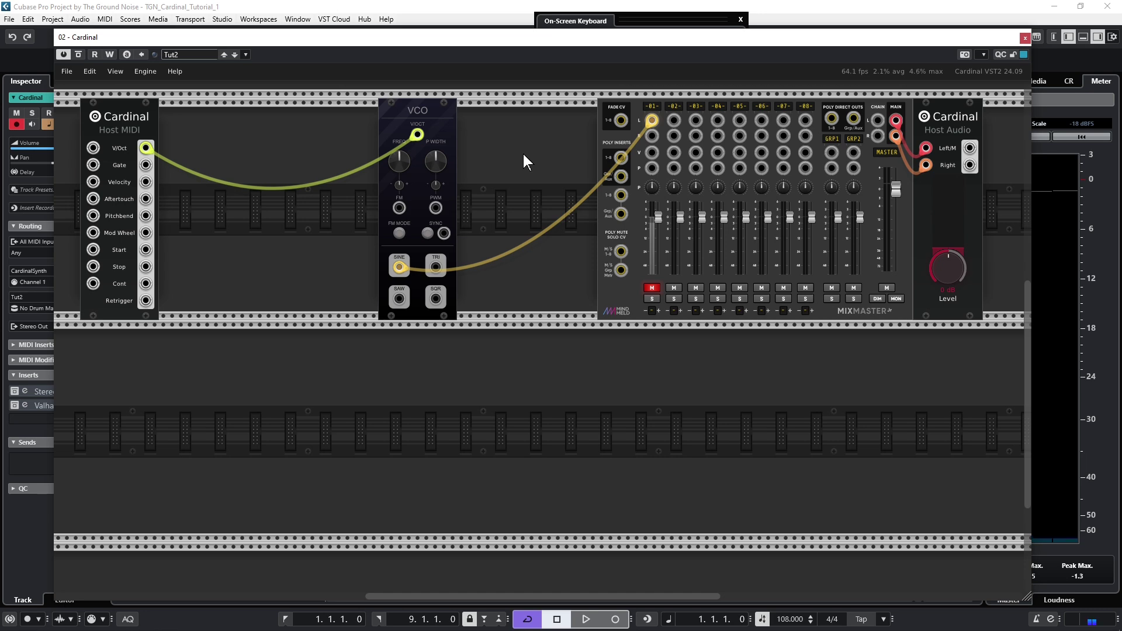
pyautogui.click(651, 288)
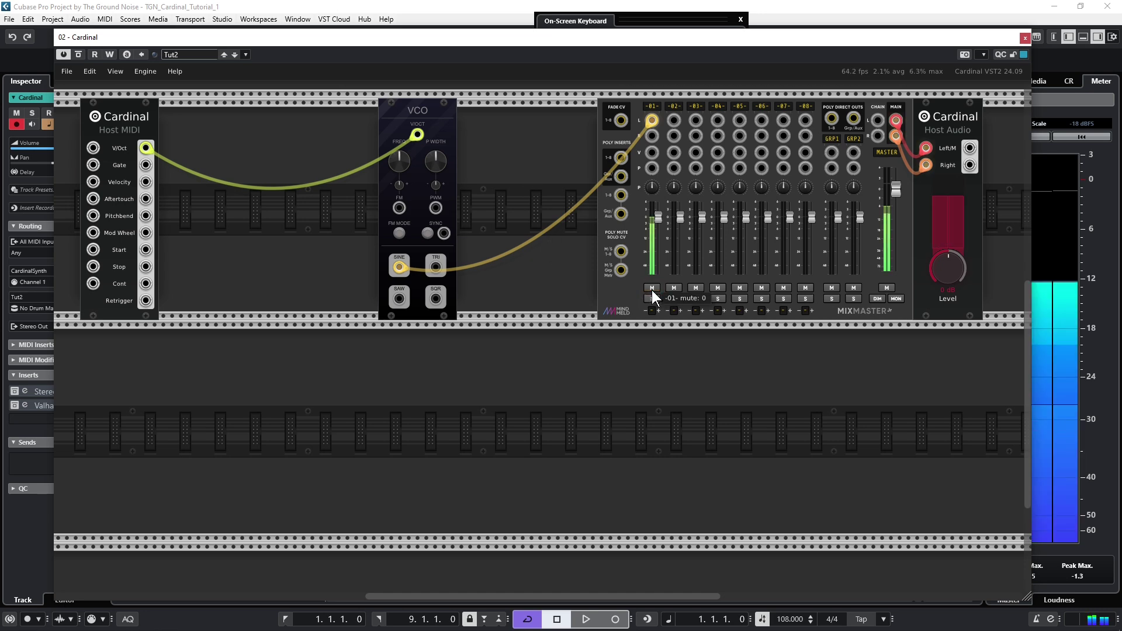
pyautogui.click(659, 17)
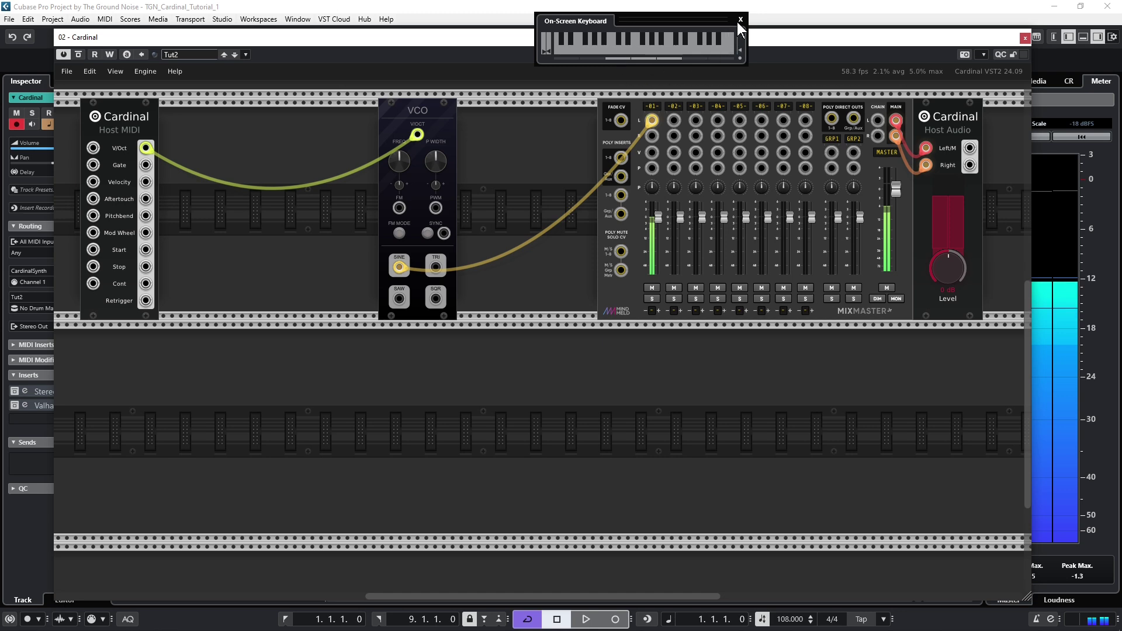
pyautogui.click(651, 288)
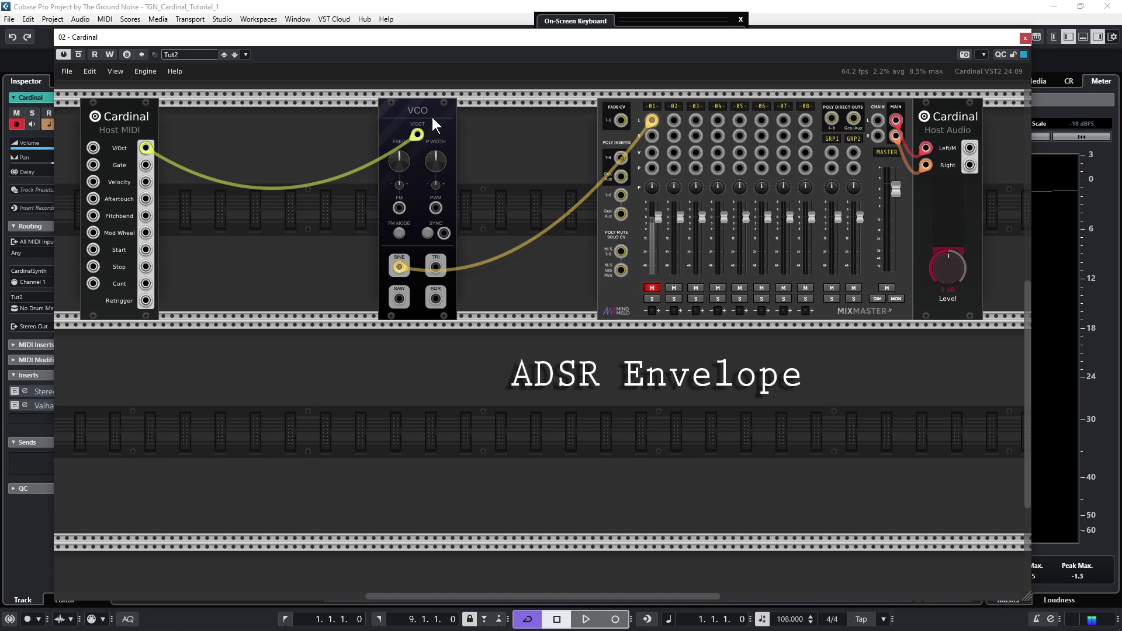
# - Add the ADSR envelope module from the VCV brand and place it between the VCO and the mixer
pyautogui.rightClick(468, 343)
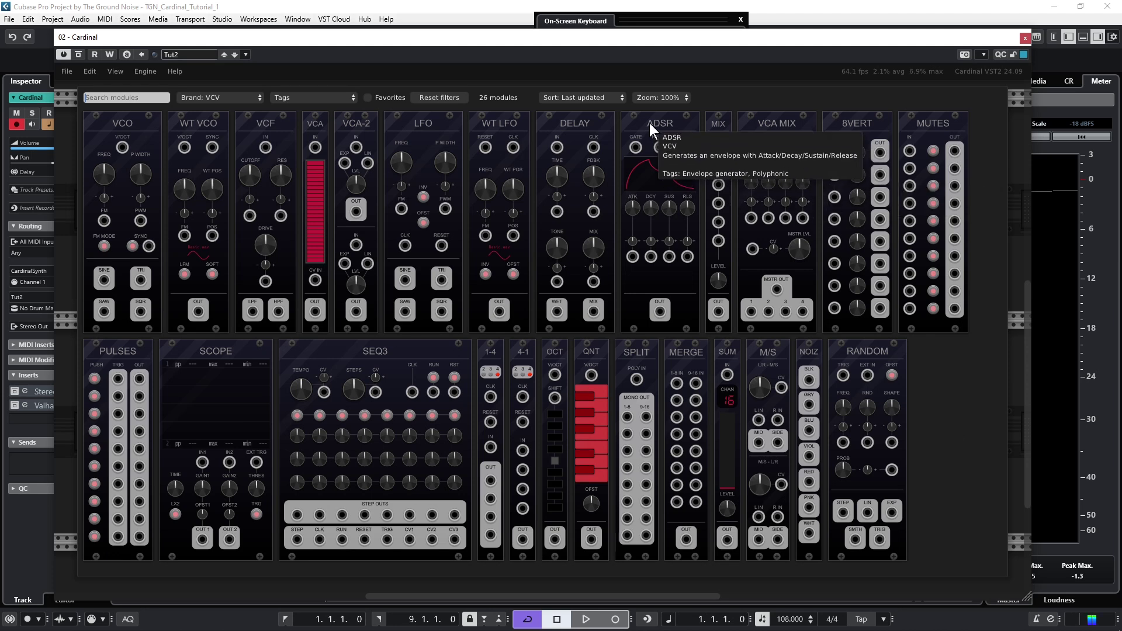
pyautogui.moveTo(653, 136)
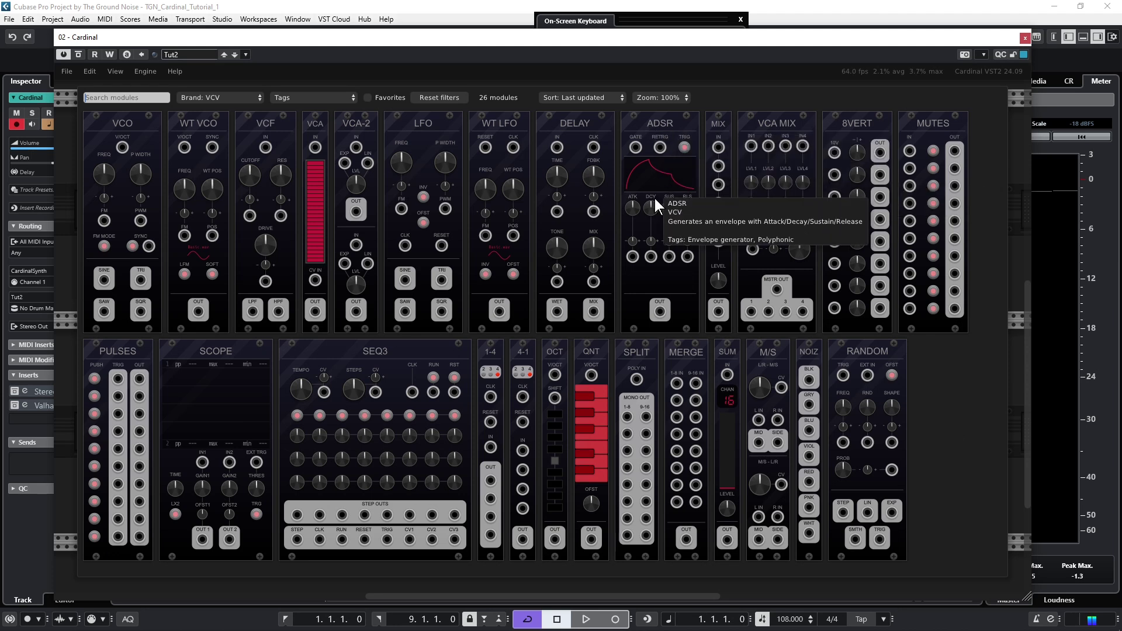
pyautogui.click(666, 124)
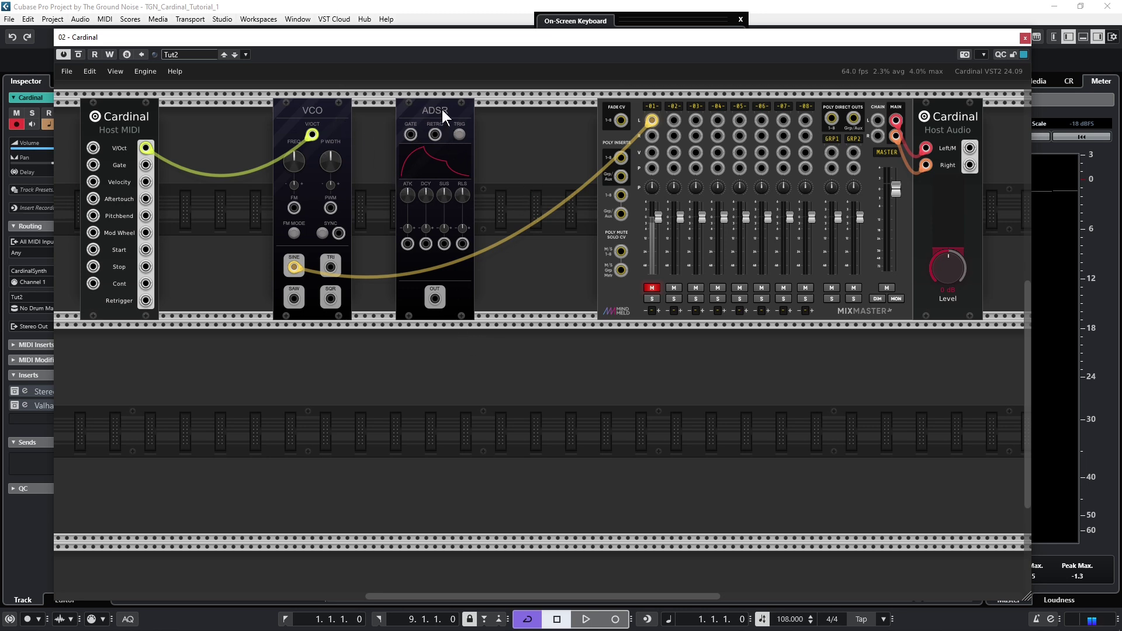
pyautogui.moveTo(442, 110); pyautogui.dragTo(430, 113)
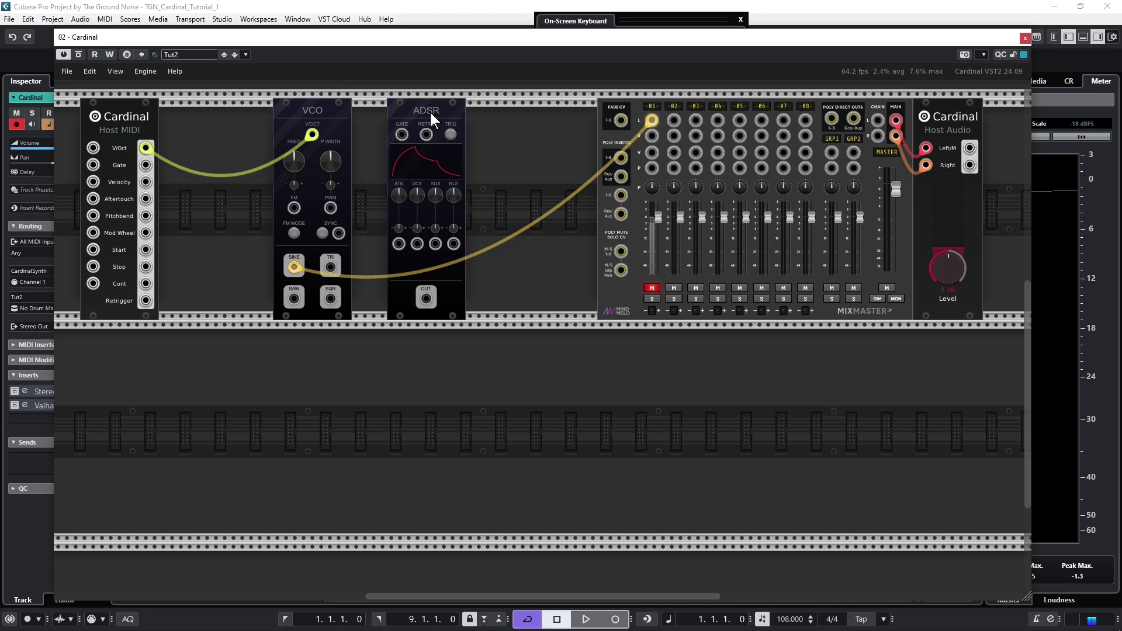
# - Add the VCV VCA beside the ADSR and route the VCO's sine output through it into the left input of mixer channel 1
pyautogui.rightClick(497, 129)
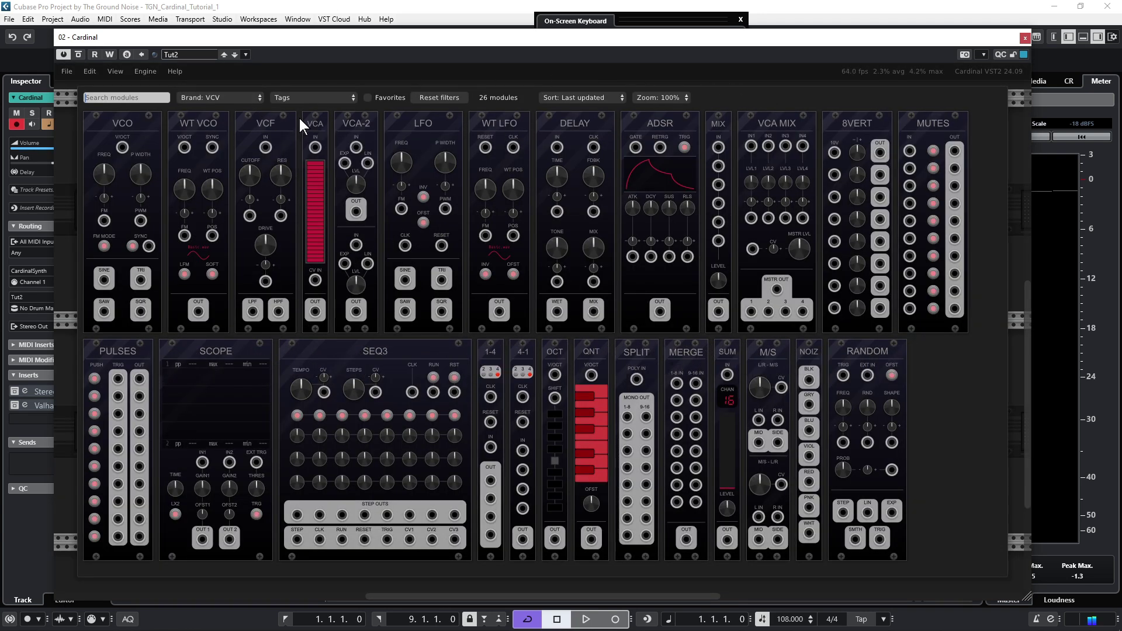
pyautogui.moveTo(316, 130)
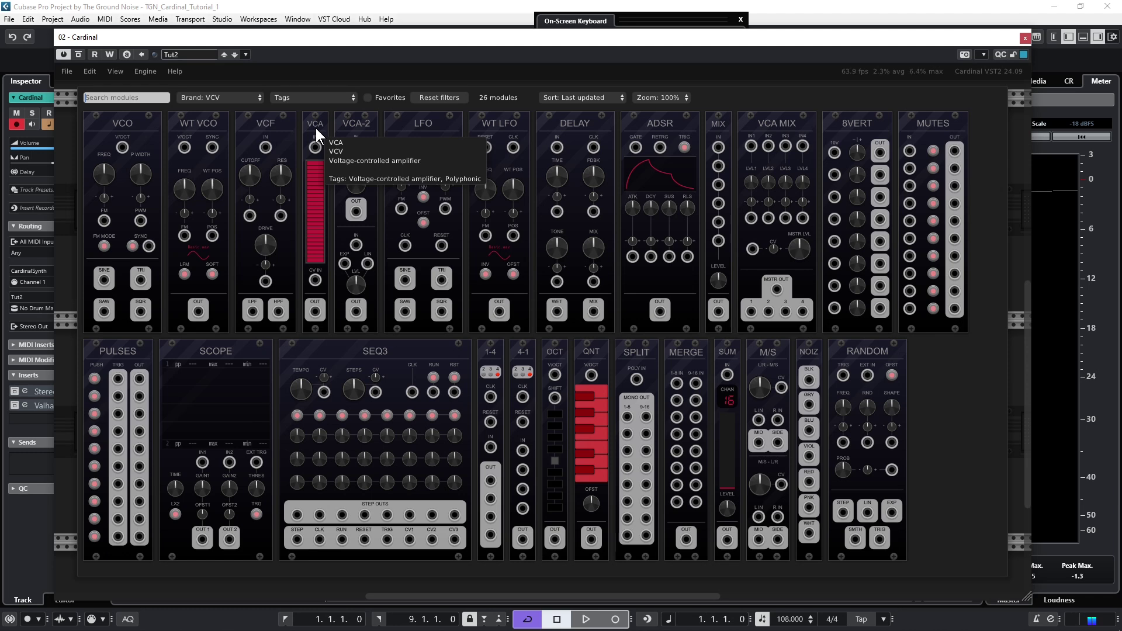
pyautogui.click(315, 128)
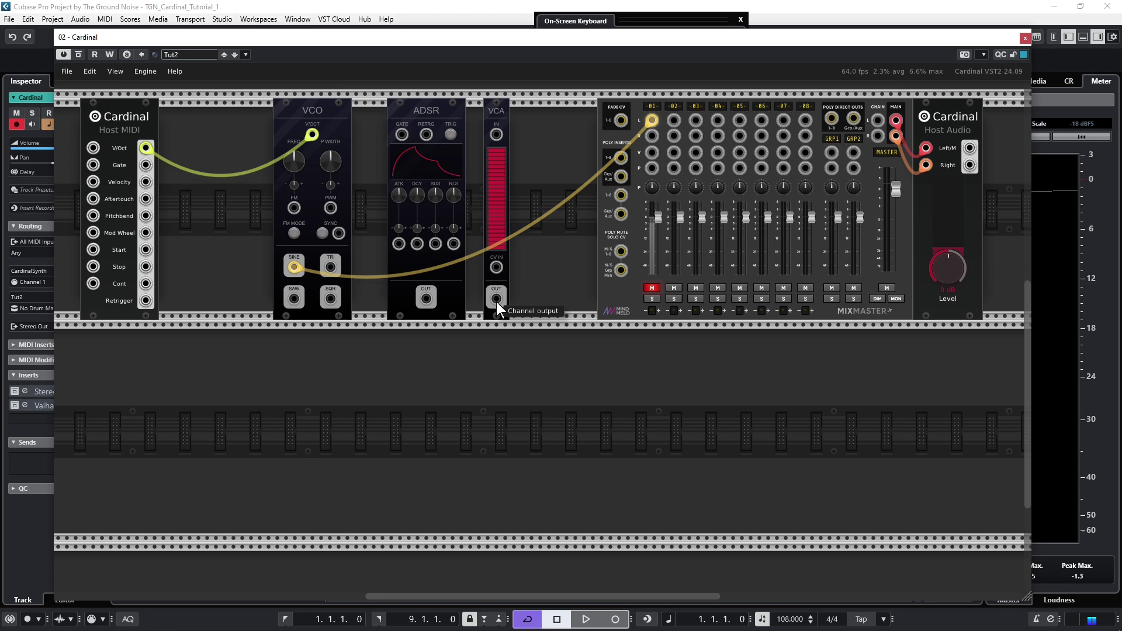
pyautogui.moveTo(652, 120); pyautogui.dragTo(494, 138)
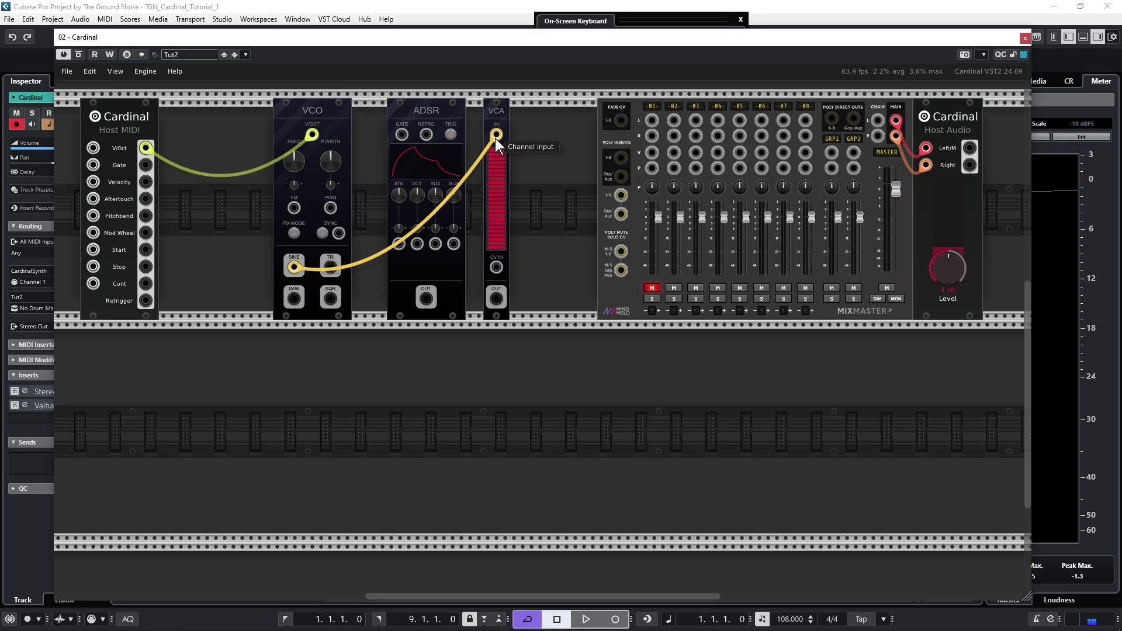
pyautogui.moveTo(496, 299); pyautogui.dragTo(653, 123)
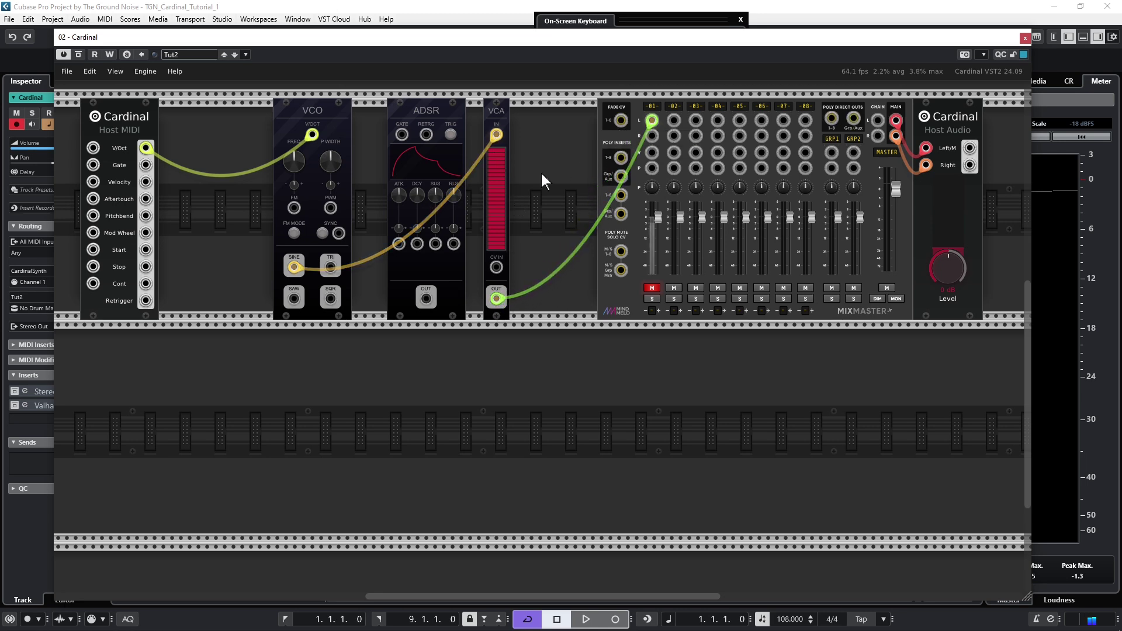
# - Audition the VCA's level by lowering and raising it with mixer channel 1 unmuted, leaving the channel muted
pyautogui.click(651, 287)
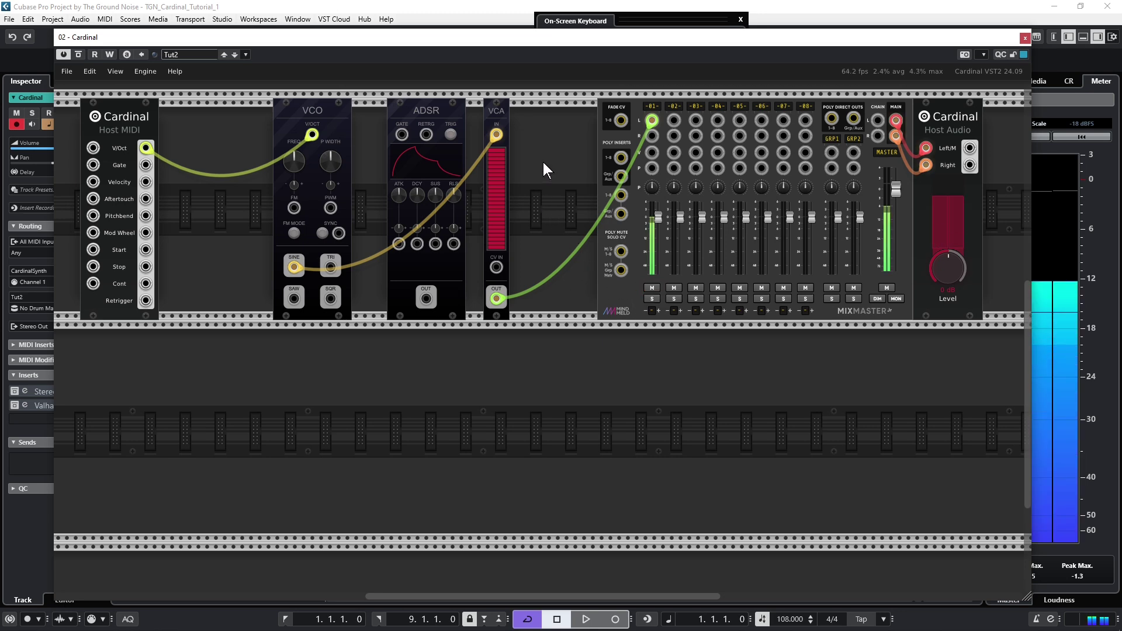
pyautogui.moveTo(500, 156)
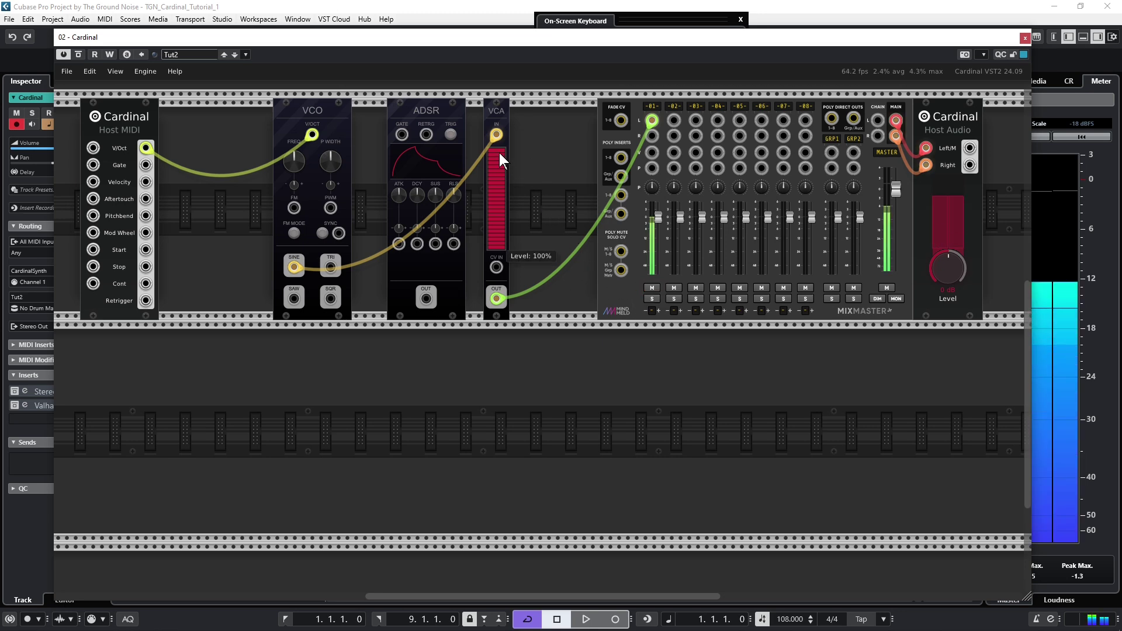
pyautogui.moveTo(500, 153); pyautogui.dragTo(503, 286)
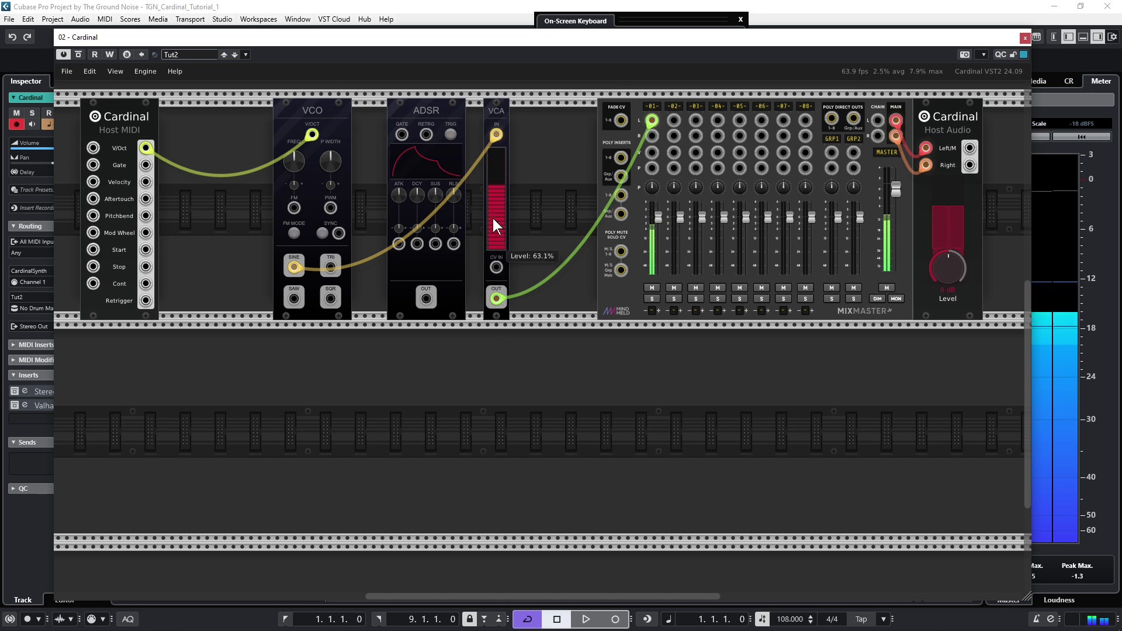
pyautogui.moveTo(494, 219); pyautogui.dragTo(538, 12)
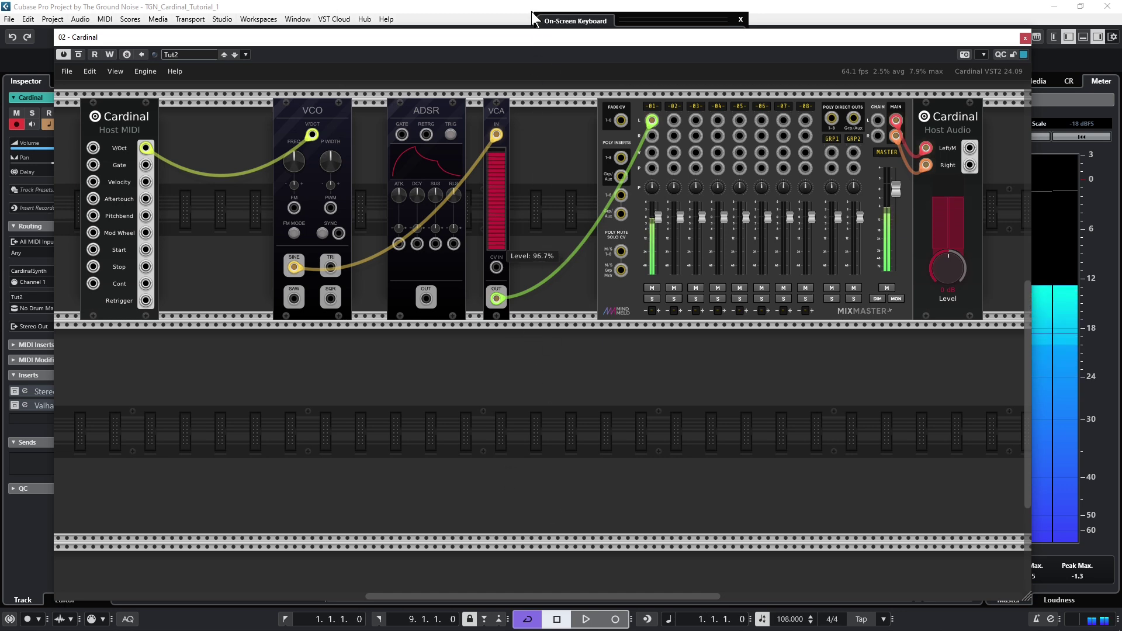
pyautogui.click(651, 288)
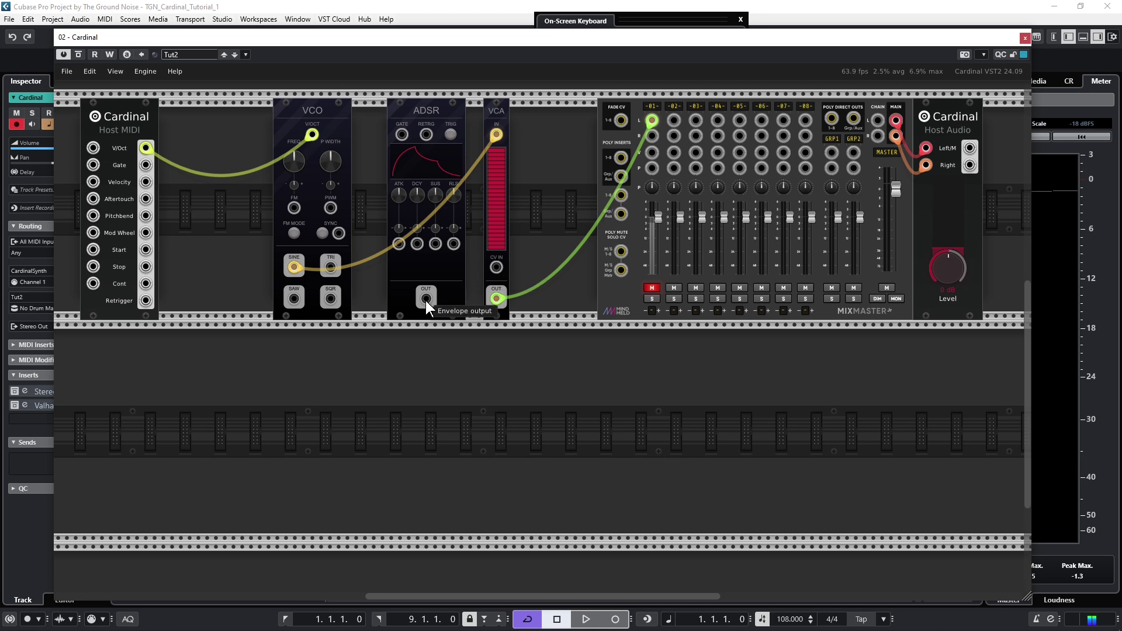
# - Connect the ADSR output to the VCA's CV input and Host MIDI's Gate output to the ADSR's gate input, with channel 1 unmuted
pyautogui.moveTo(426, 301); pyautogui.dragTo(496, 268)
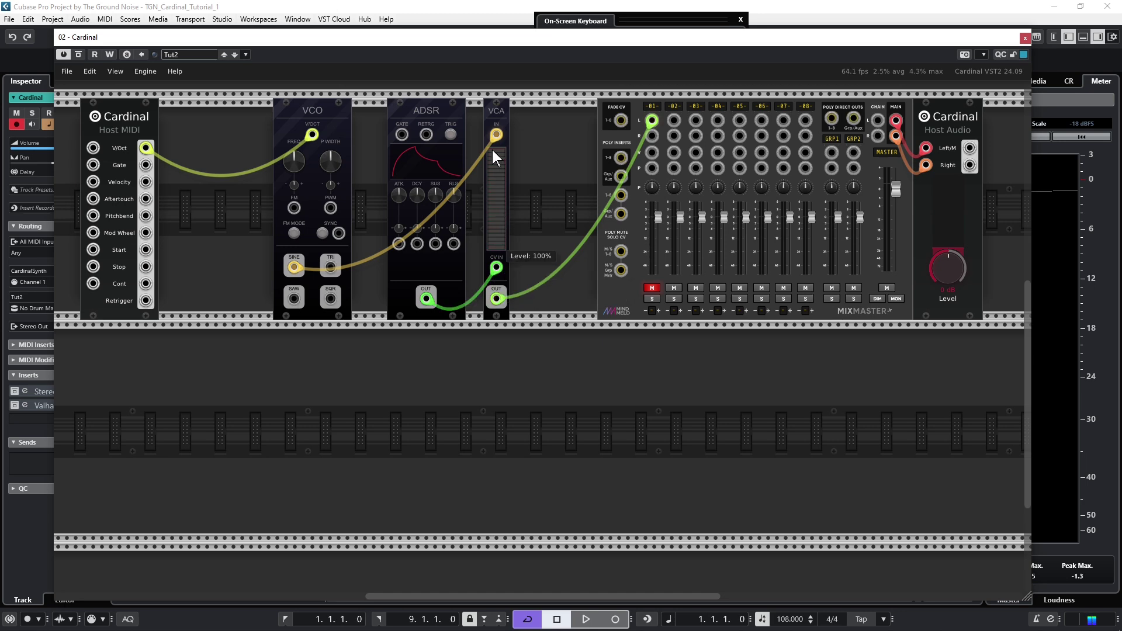
pyautogui.click(652, 287)
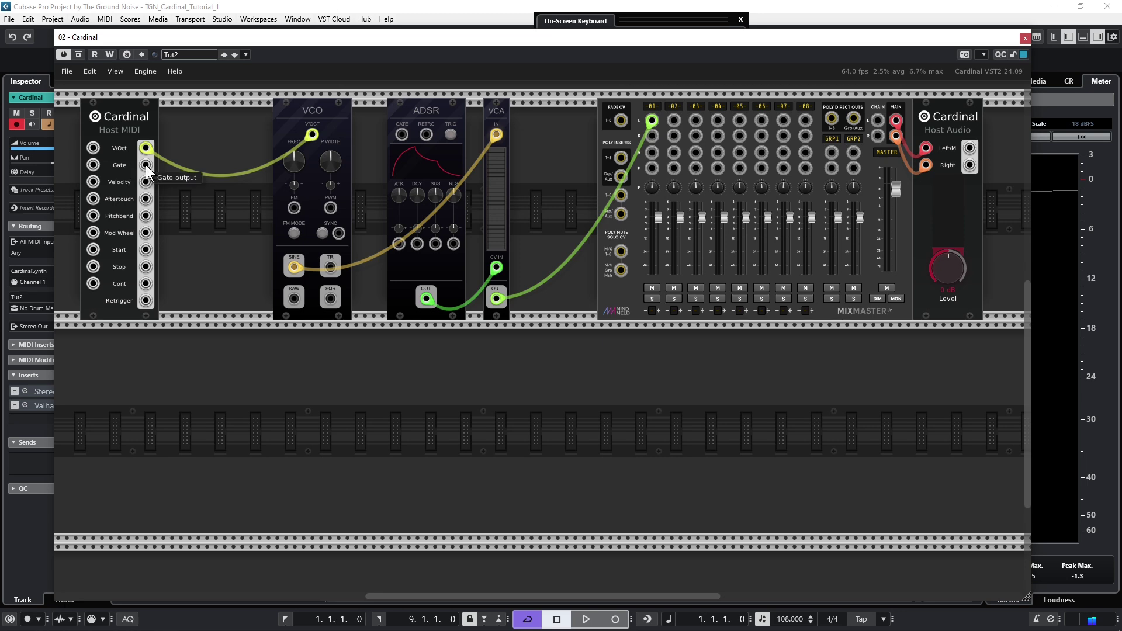
pyautogui.moveTo(147, 168); pyautogui.dragTo(402, 137)
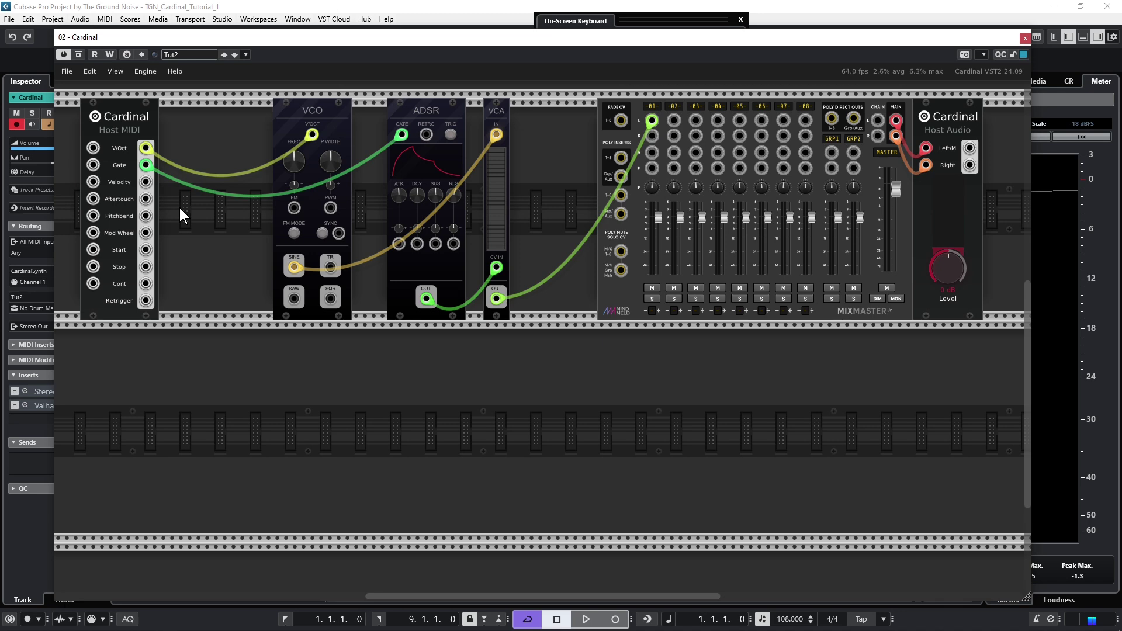
# - Audition the gated envelope by playing several notes on the on-screen keyboard
pyautogui.click(601, 21)
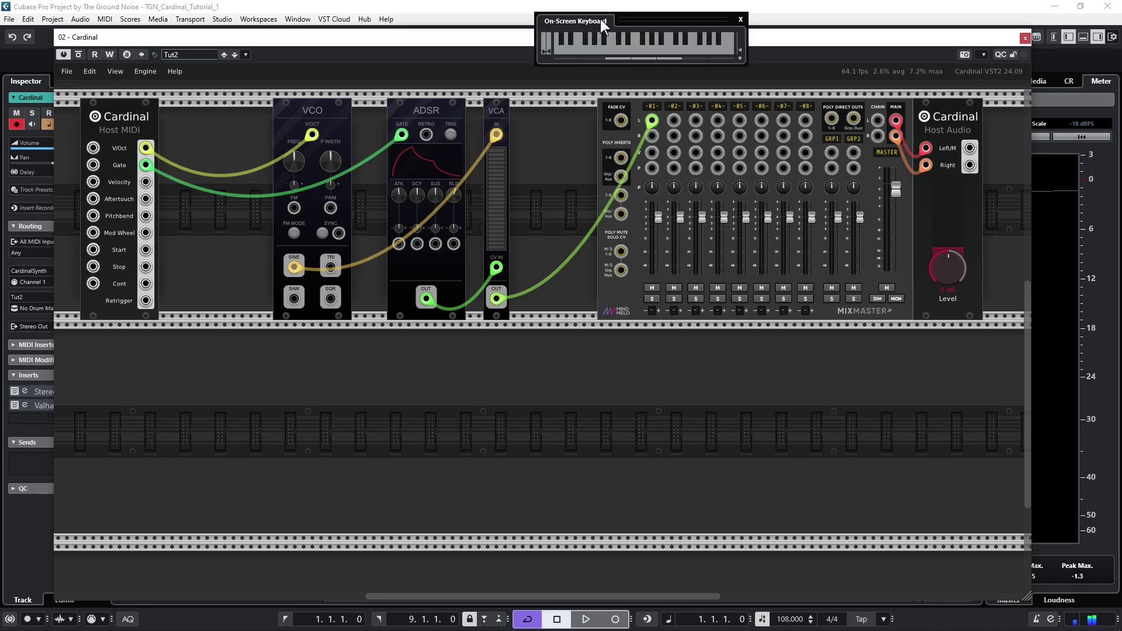
pyautogui.click(618, 47)
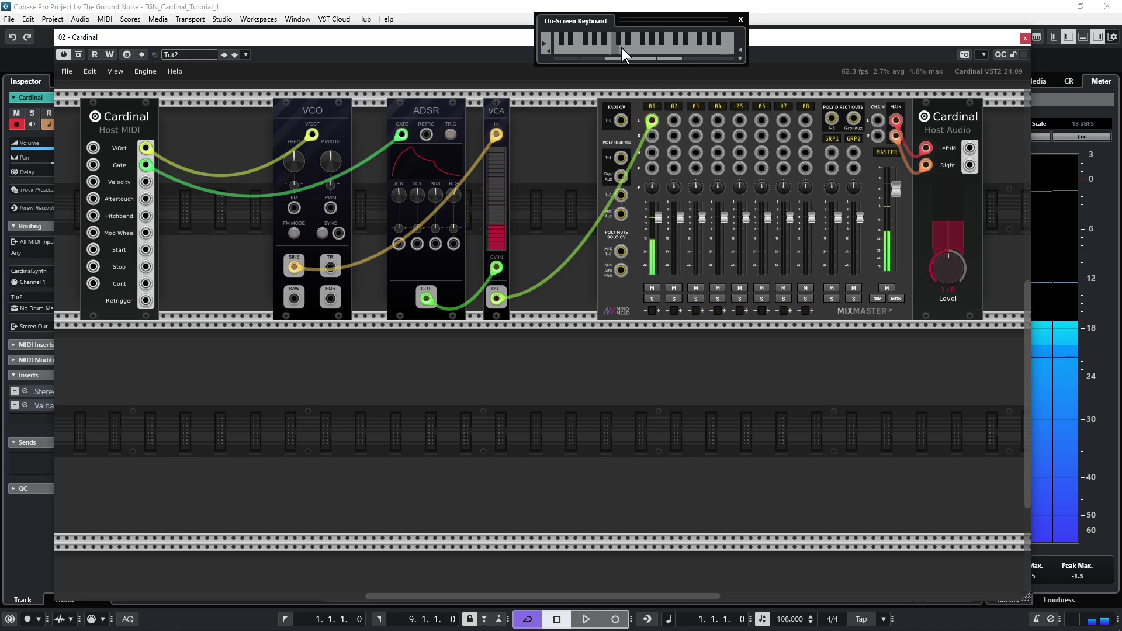
pyautogui.click(648, 48)
pyautogui.moveTo(650, 48); pyautogui.dragTo(608, 49)
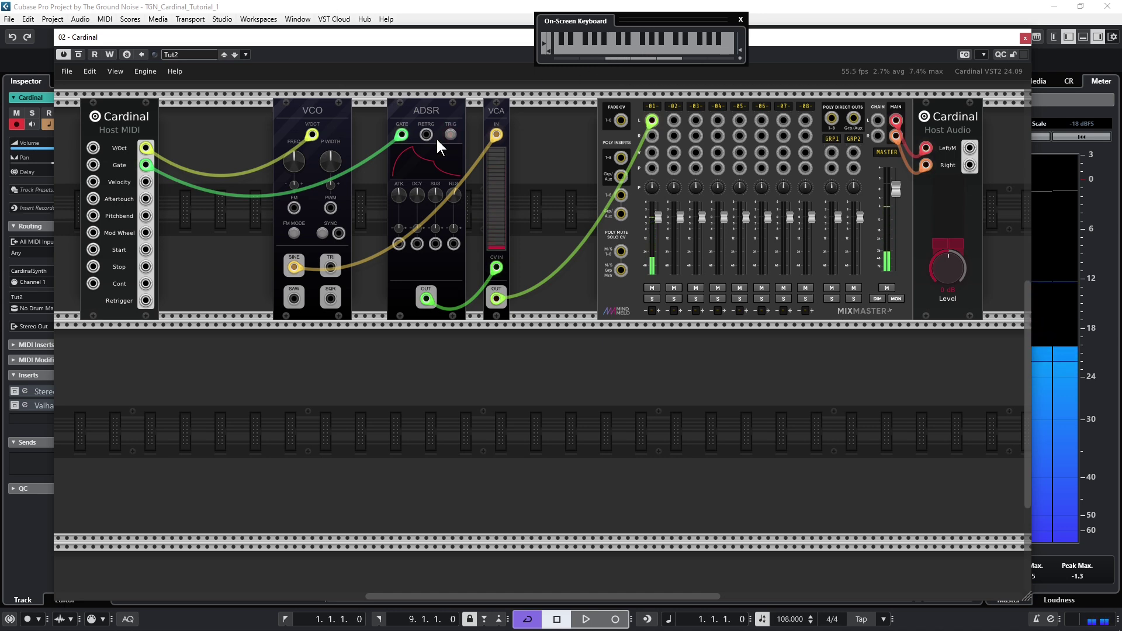
# - Lower the ADSR's attack and sustain, and audition the reshaped envelope with notes on the on-screen keyboard
pyautogui.moveTo(397, 192)
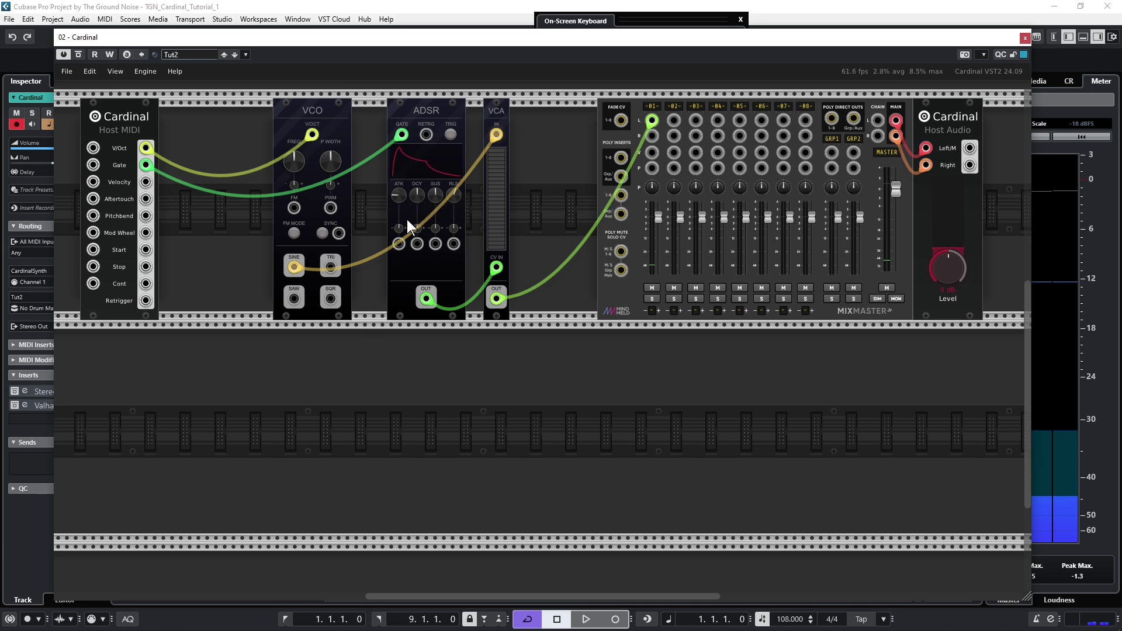
pyautogui.moveTo(434, 195); pyautogui.dragTo(413, 310)
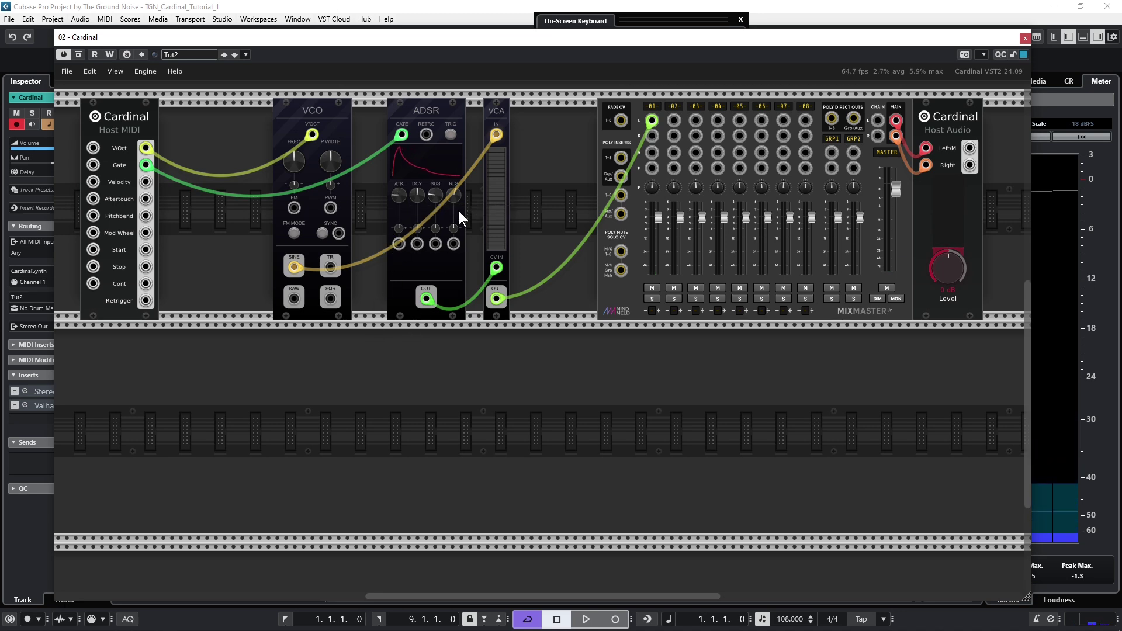
pyautogui.moveTo(587, 19)
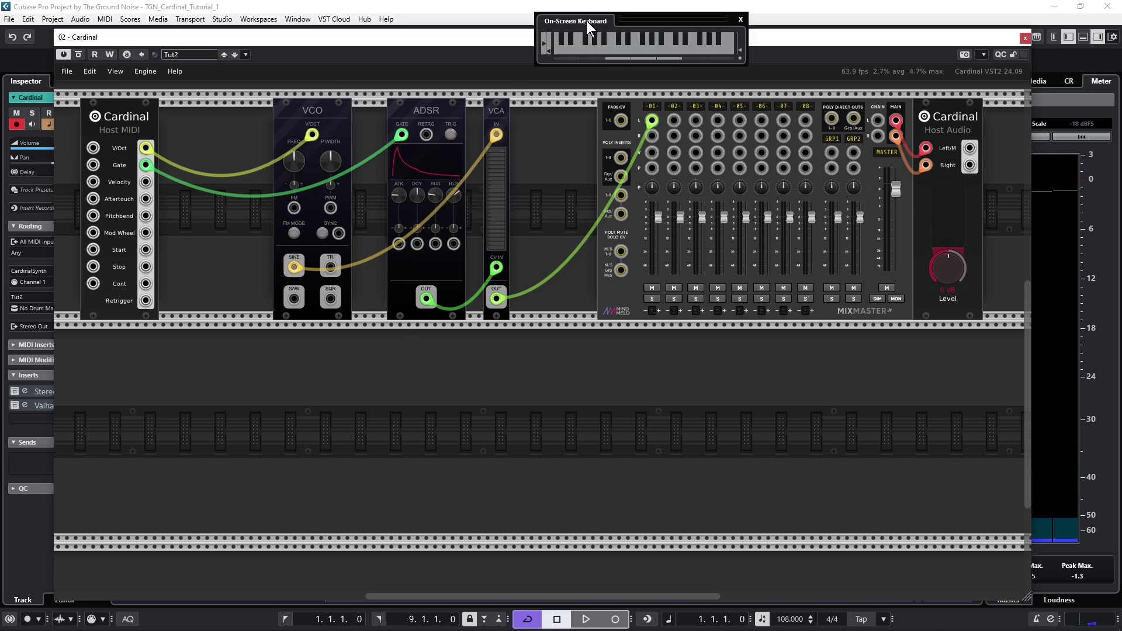
pyautogui.click(606, 50)
pyautogui.moveTo(684, 43); pyautogui.dragTo(593, 51)
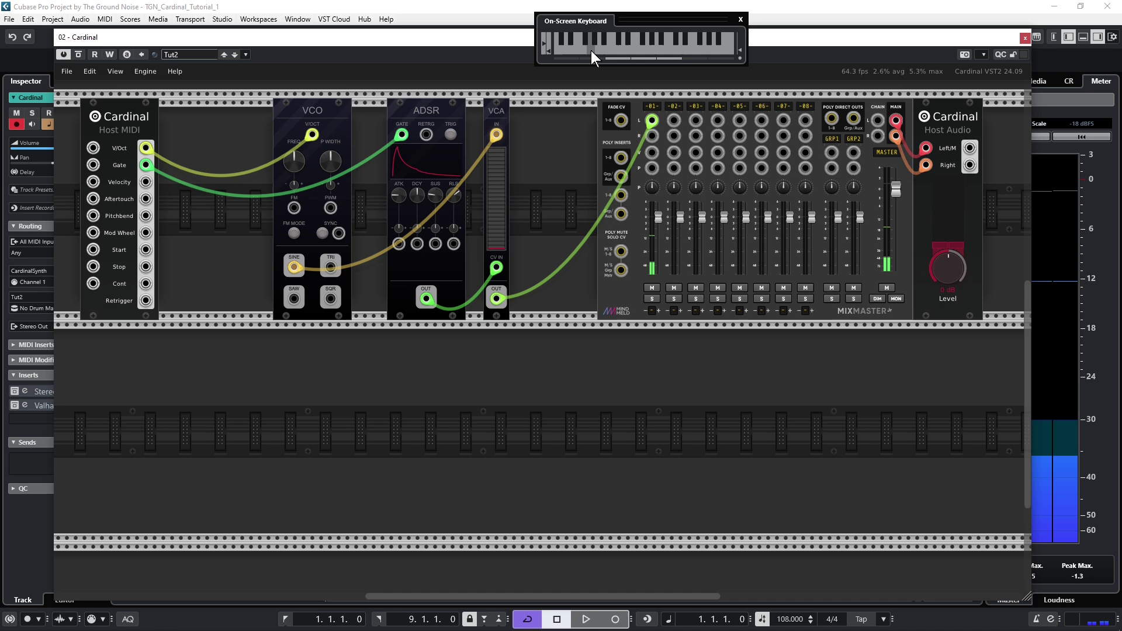
# - Audition the enveloped sine patch with a few more notes, listening to how overlapping notes behave
pyautogui.moveTo(591, 50); pyautogui.dragTo(591, 50)
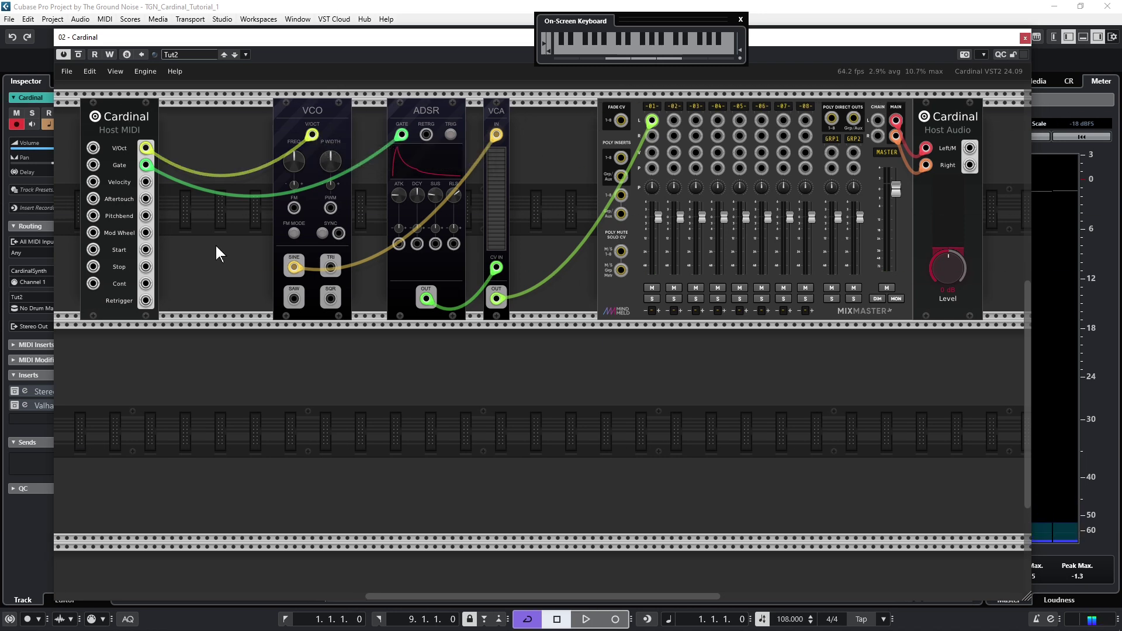
pyautogui.press('q')
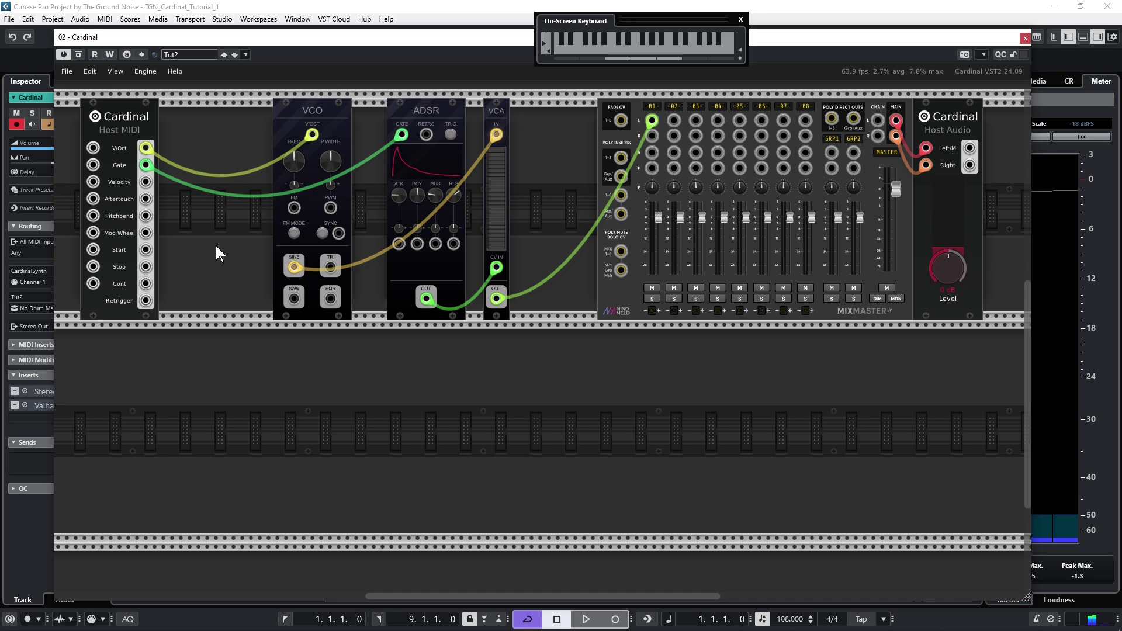
pyautogui.press('z')
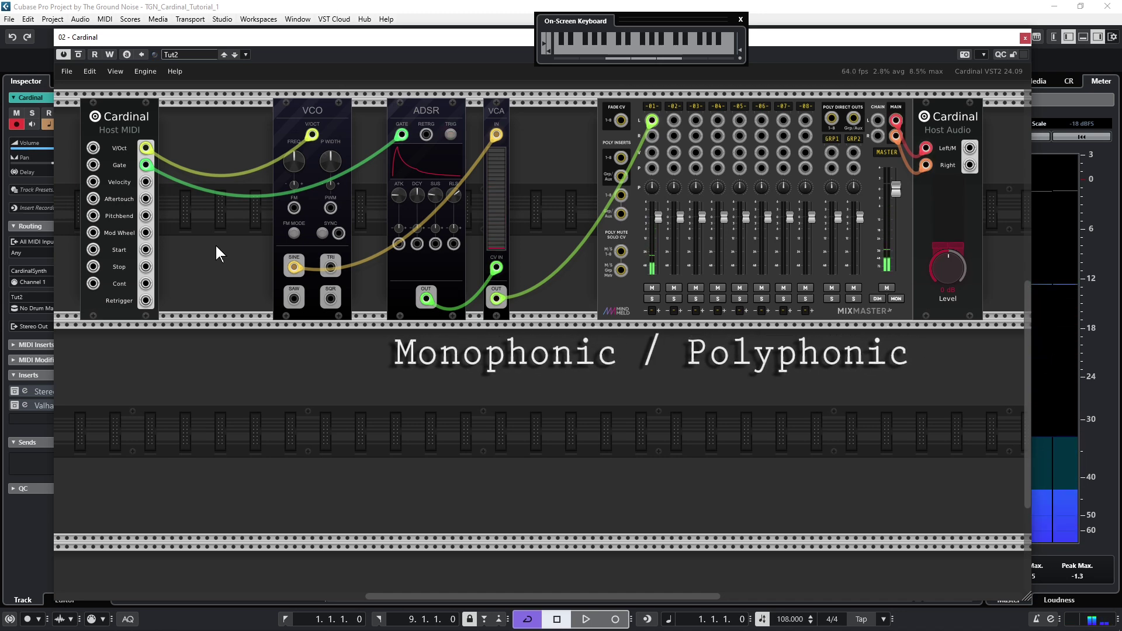
pyautogui.press('z')
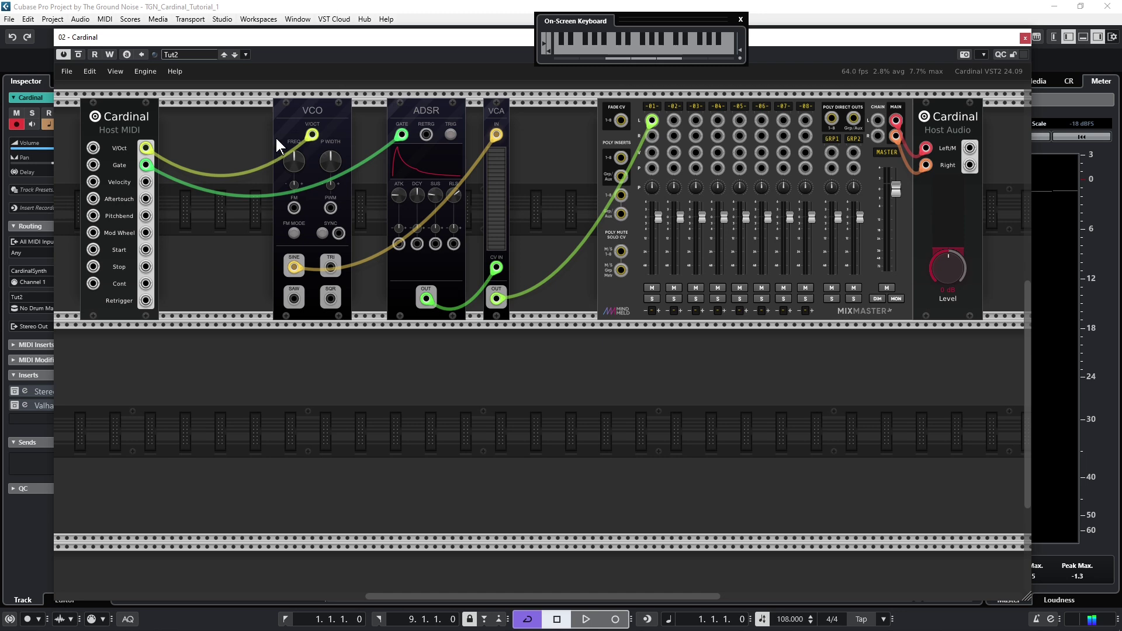
# - Check the VCO's module info for its polyphony support
pyautogui.rightClick(285, 125)
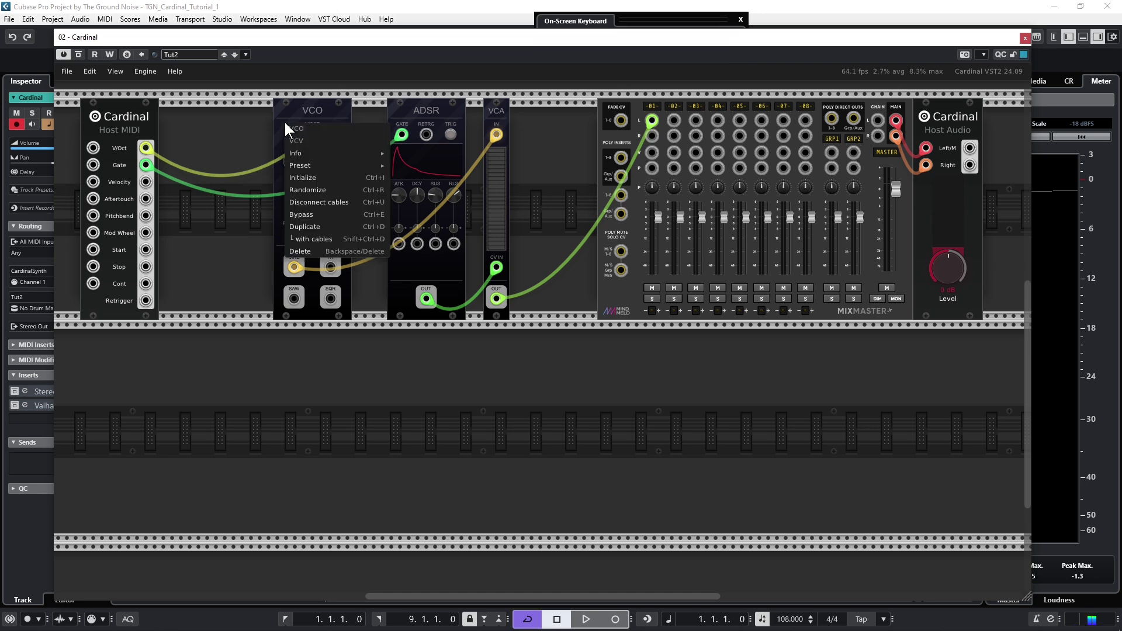
pyautogui.moveTo(310, 150)
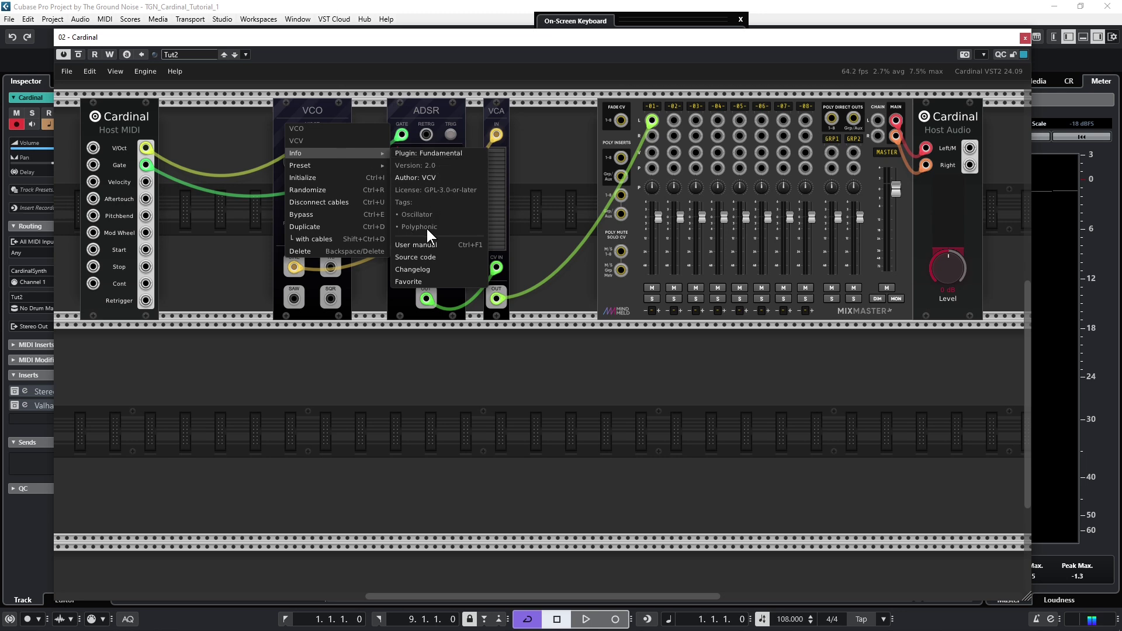
pyautogui.click(320, 110)
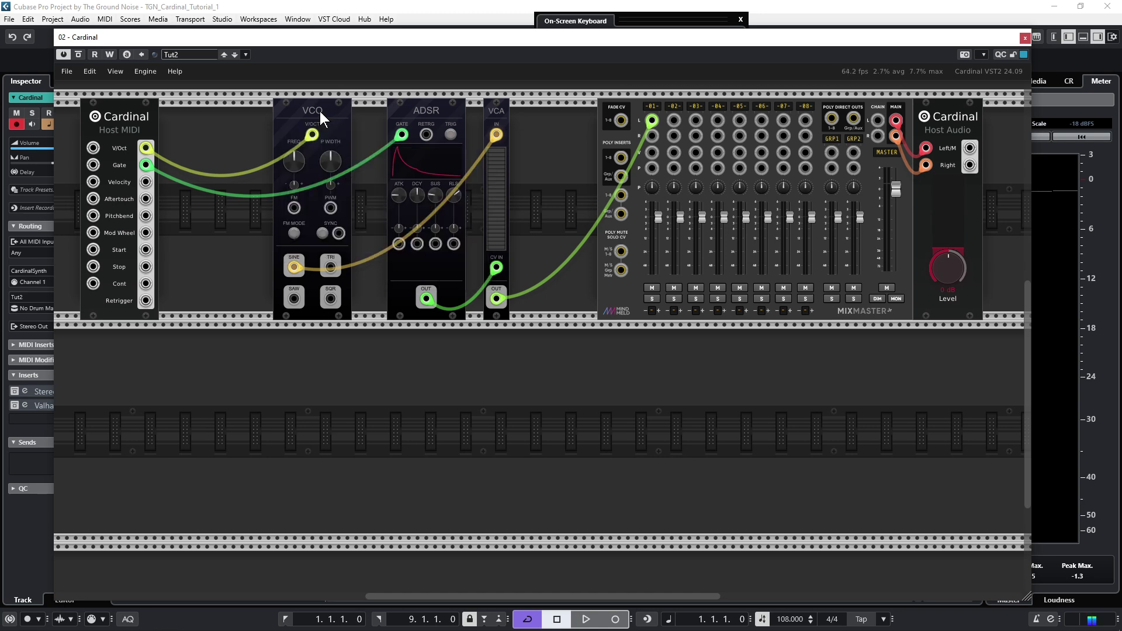
# - Set Host MIDI's polyphony to 4 channels, and lower mixer channel 1 to about -7.83 dB for auditioning chords
pyautogui.rightClick(124, 119)
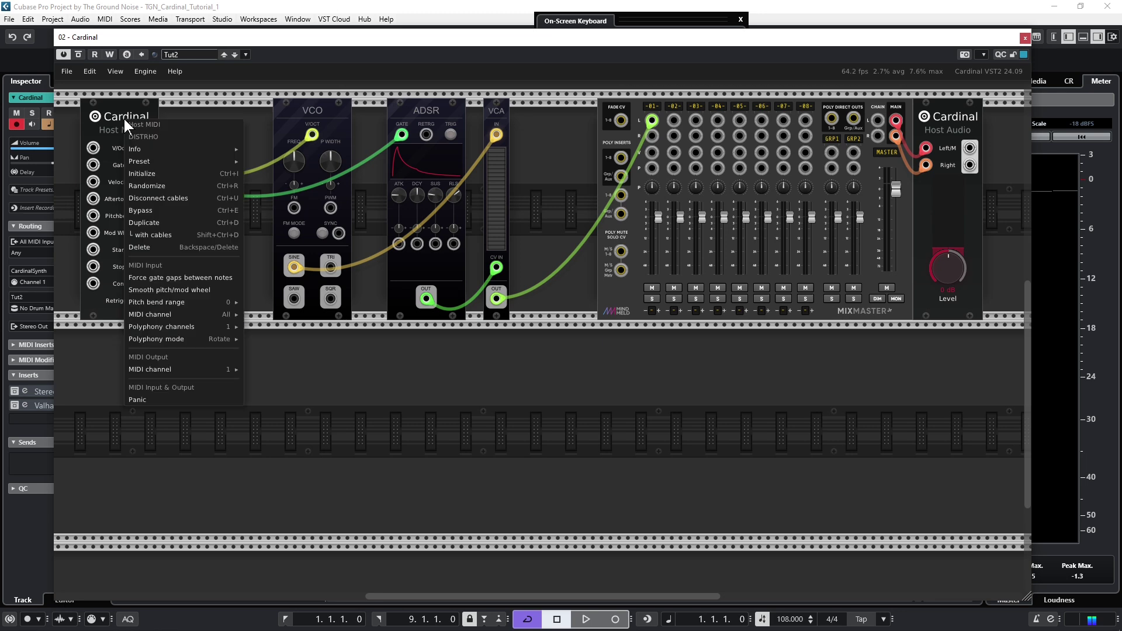
pyautogui.moveTo(139, 149)
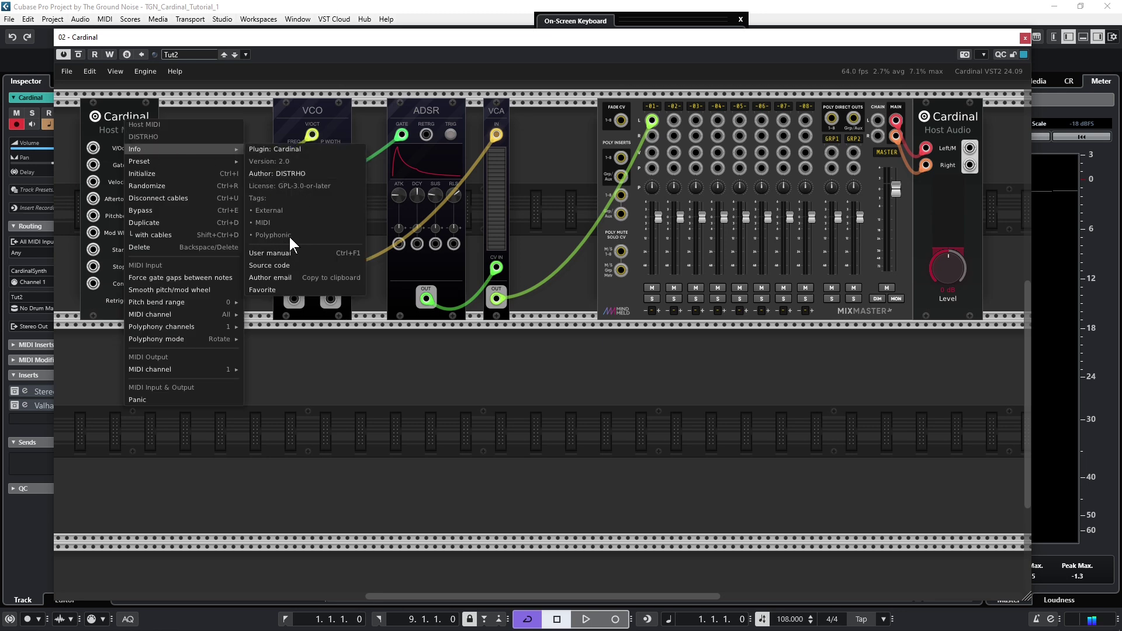
pyautogui.moveTo(161, 314)
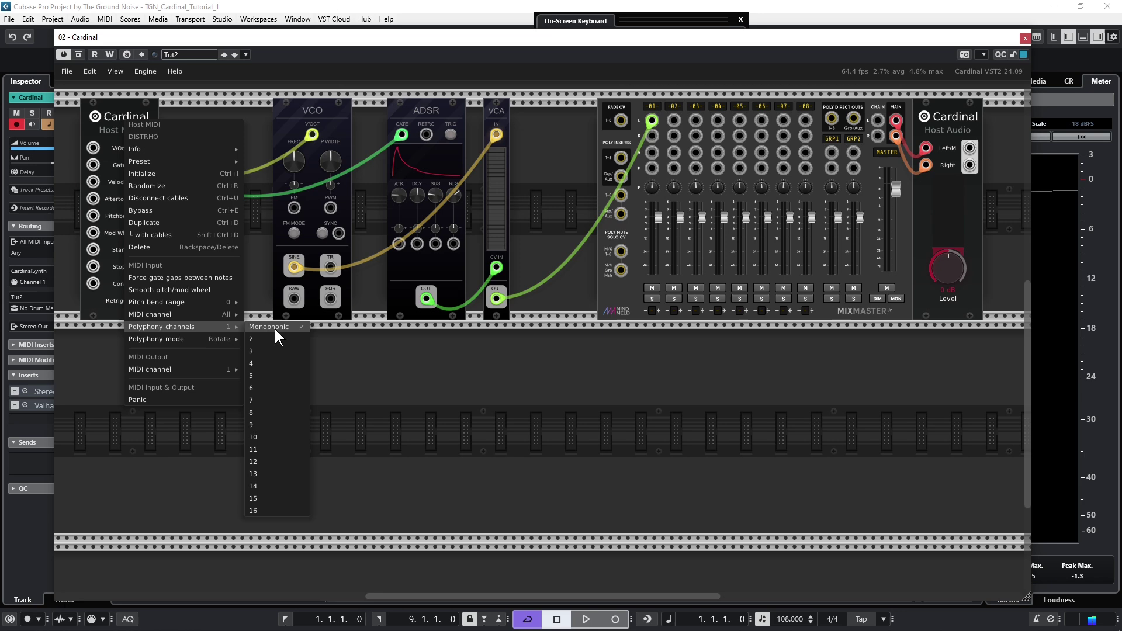
pyautogui.click(264, 362)
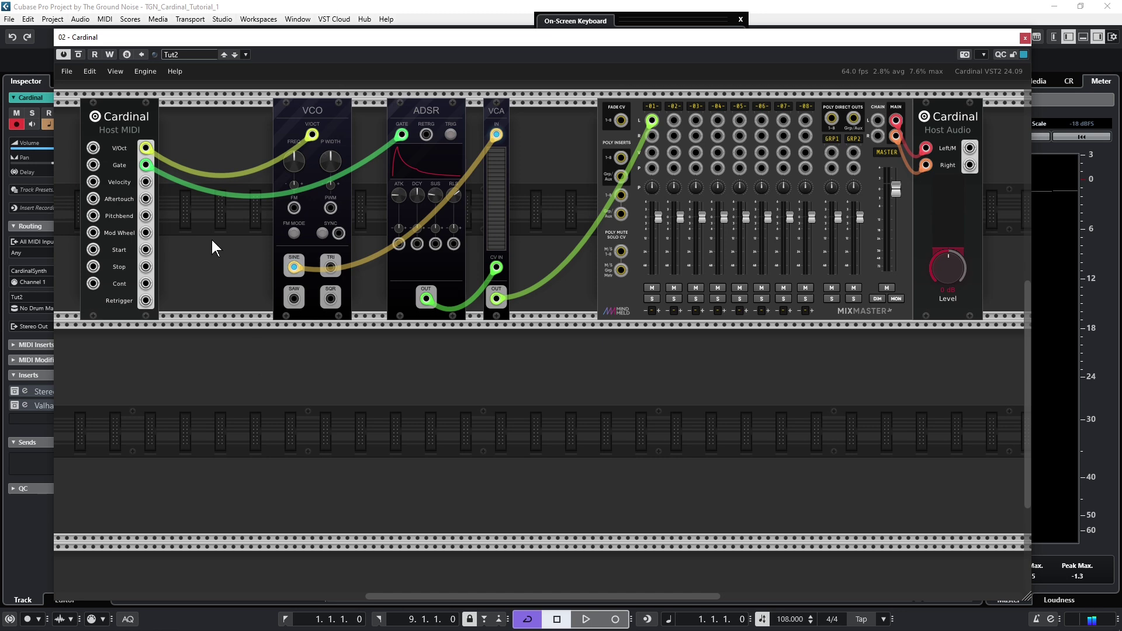
pyautogui.moveTo(658, 218); pyautogui.dragTo(663, 274)
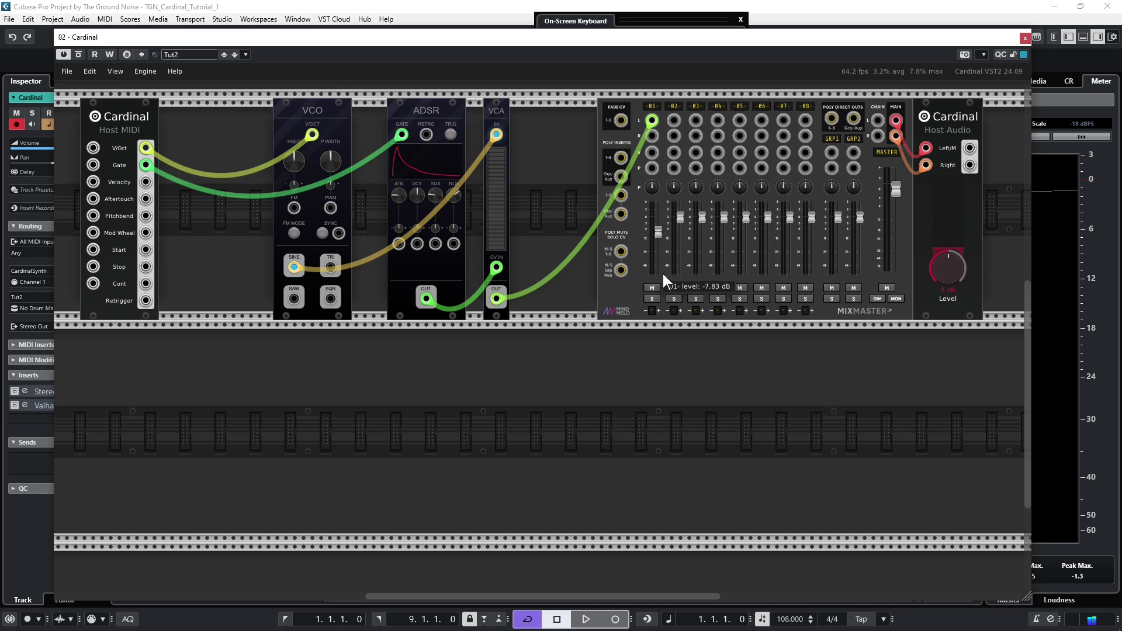
pyautogui.press('q')
# - Duplicate the VCO into the row below and connect its sawtooth output to mixer channel 2's left input, with channel 2 muted
pyautogui.rightClick(278, 120)
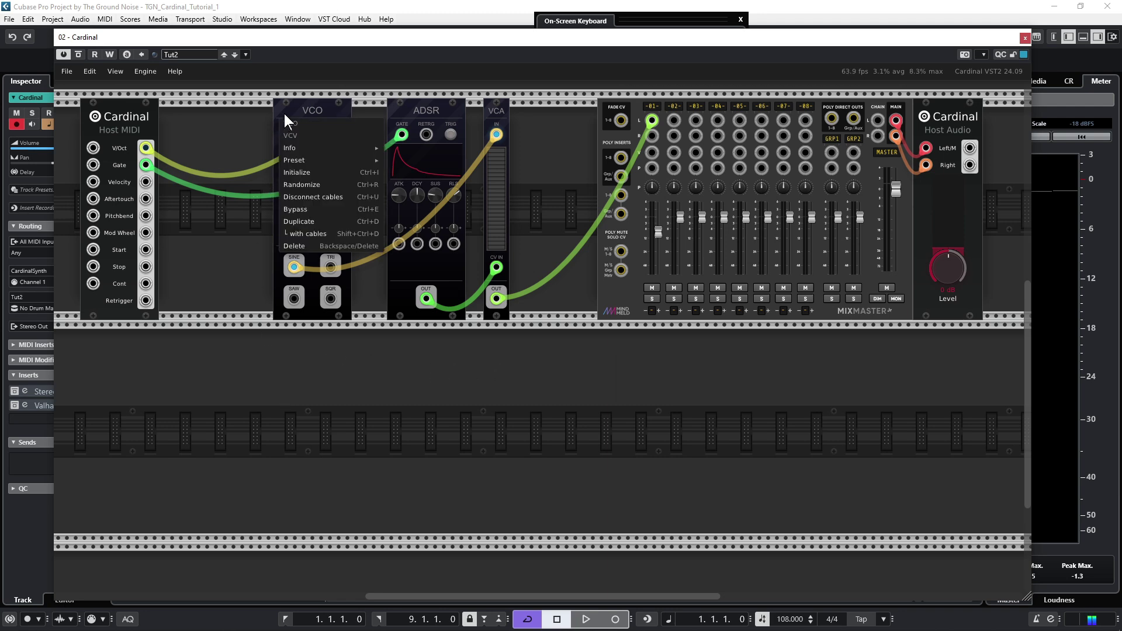
pyautogui.click(311, 221)
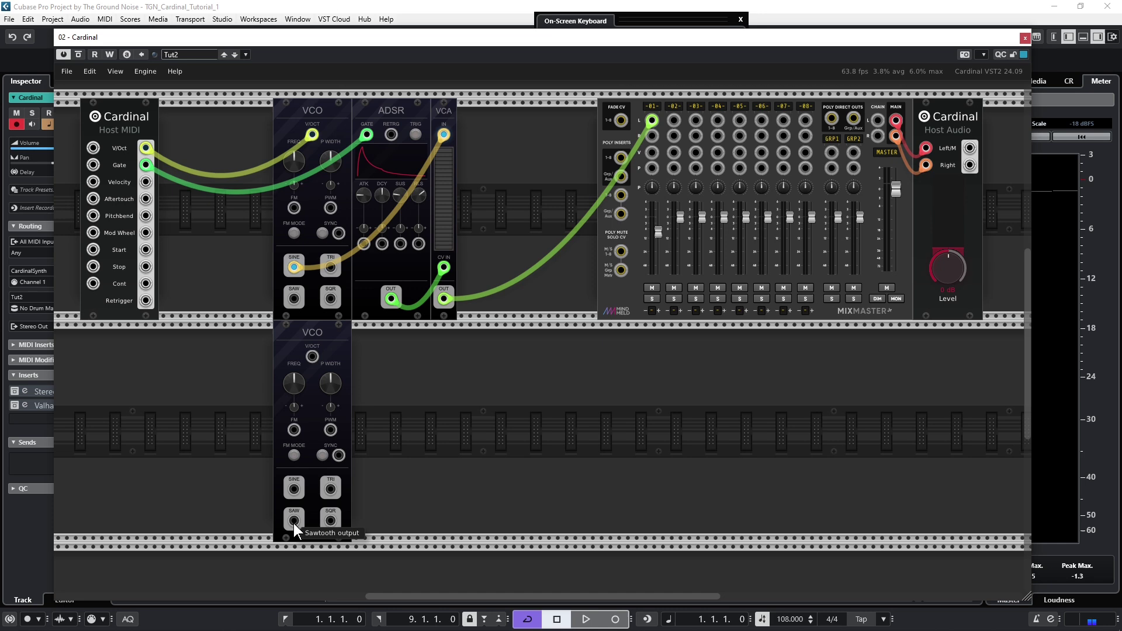
pyautogui.moveTo(294, 522); pyautogui.dragTo(674, 121)
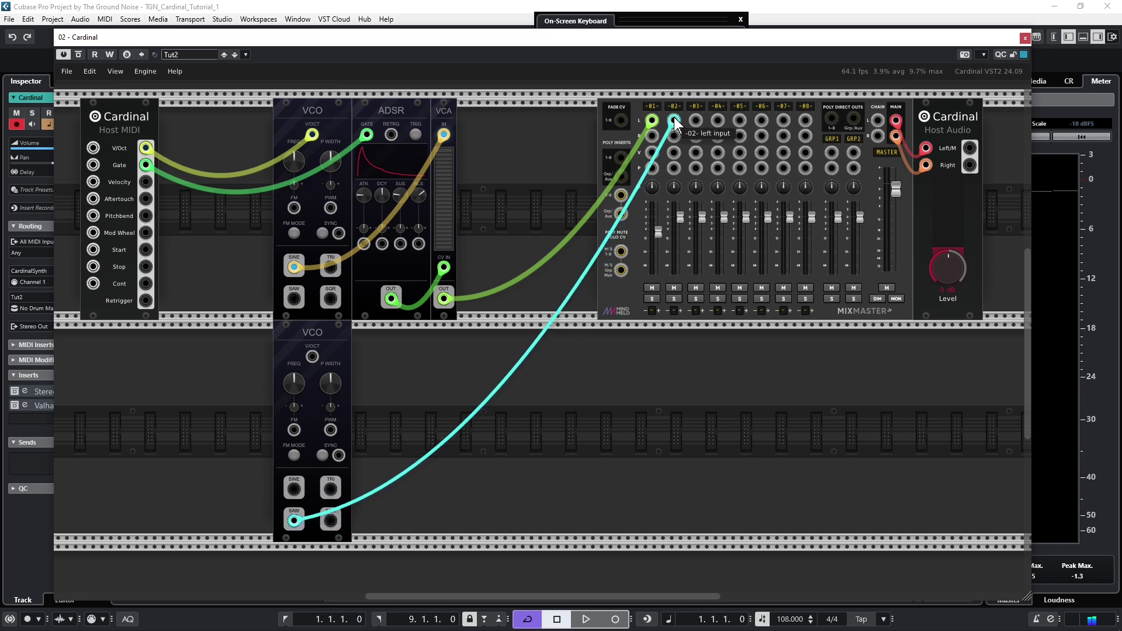
pyautogui.click(678, 289)
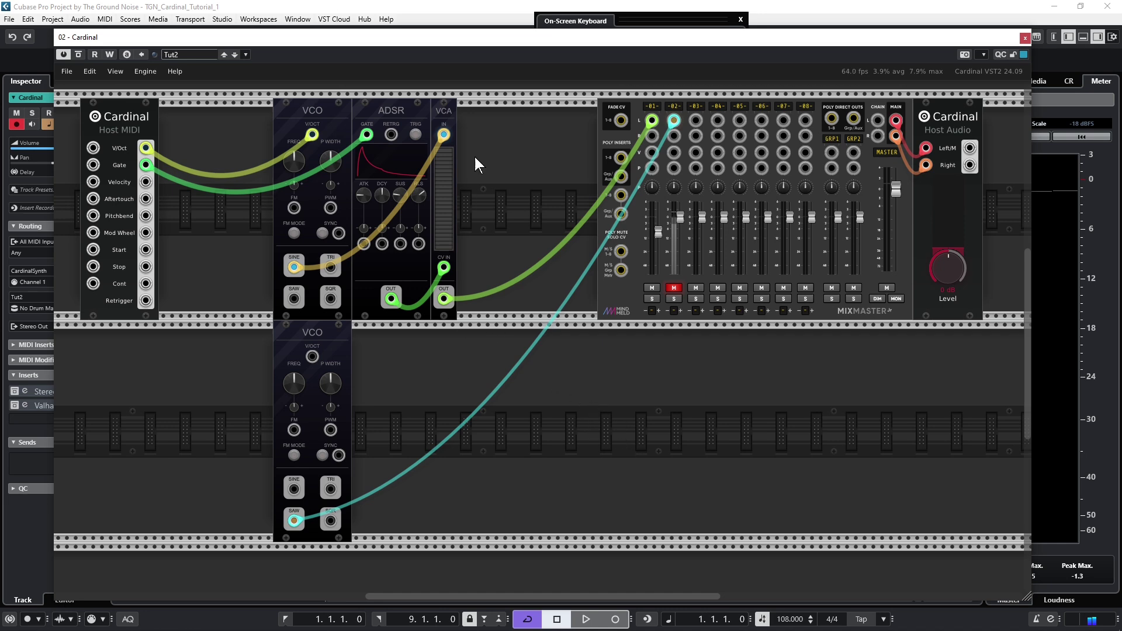
# - Duplicate the VCA and place the copy directly below the original, in the second VCO's row
pyautogui.rightClick(444, 113)
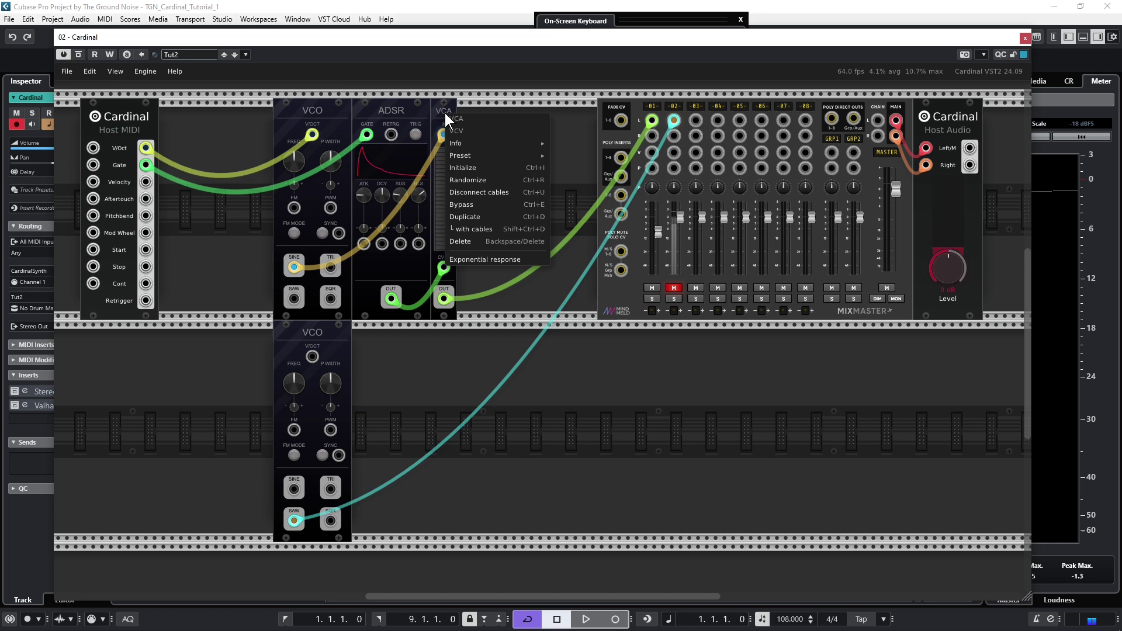
pyautogui.click(482, 221)
pyautogui.moveTo(468, 117); pyautogui.dragTo(443, 384)
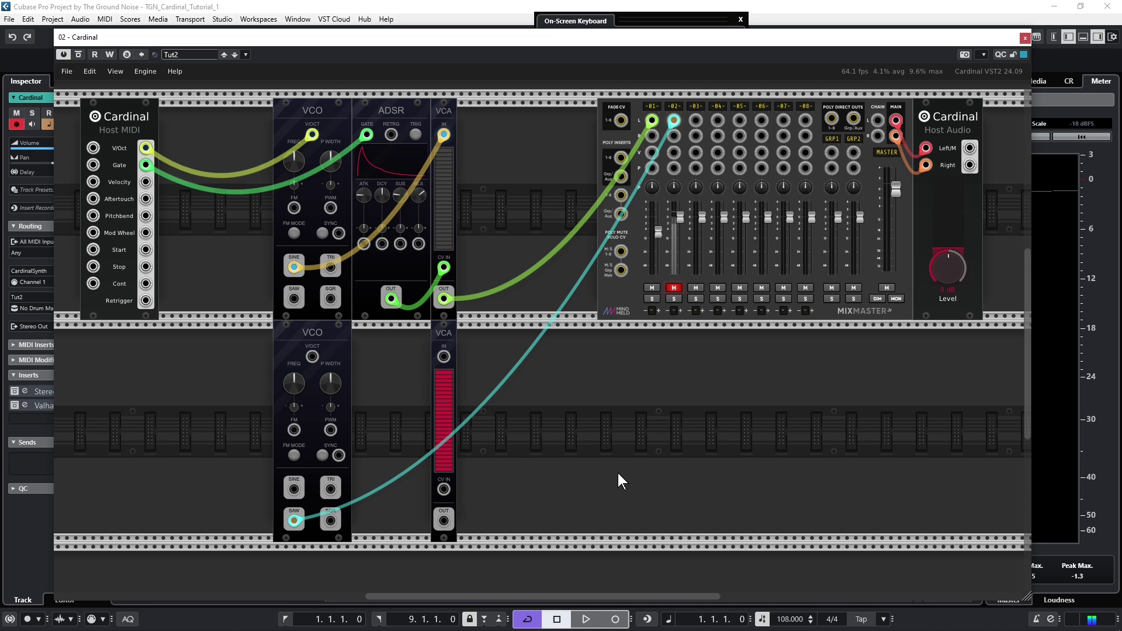
# - Route the second VCO's sawtooth through the new VCA to mixer channel 2's left input, and audition lowering its level with channel 2 unmuted
pyautogui.moveTo(674, 120); pyautogui.dragTo(443, 356)
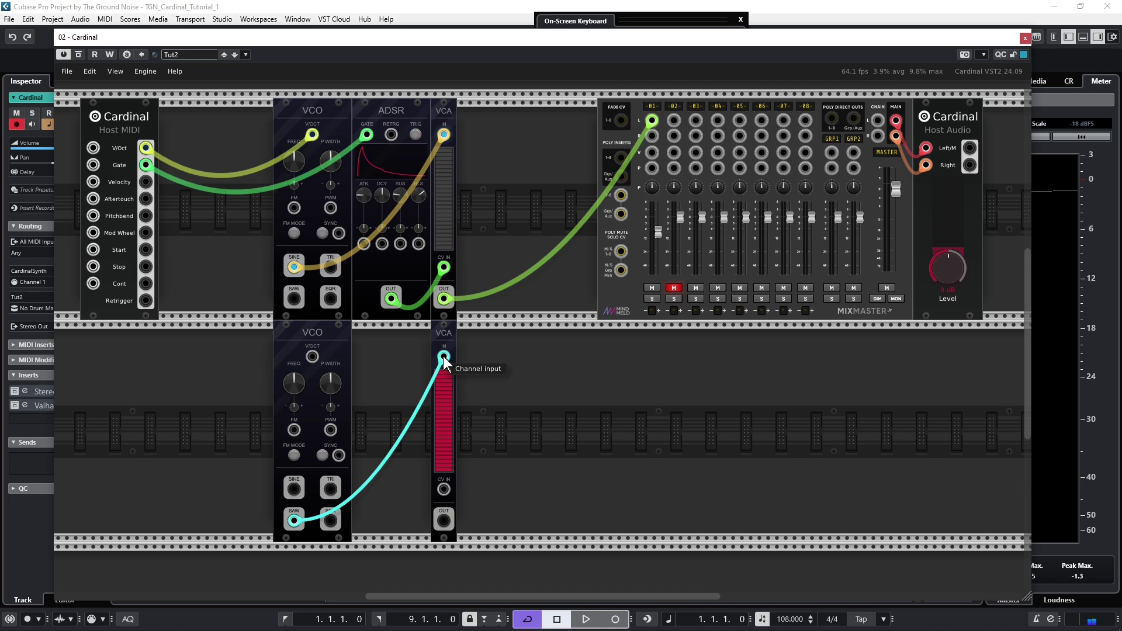
pyautogui.moveTo(444, 520); pyautogui.dragTo(677, 124)
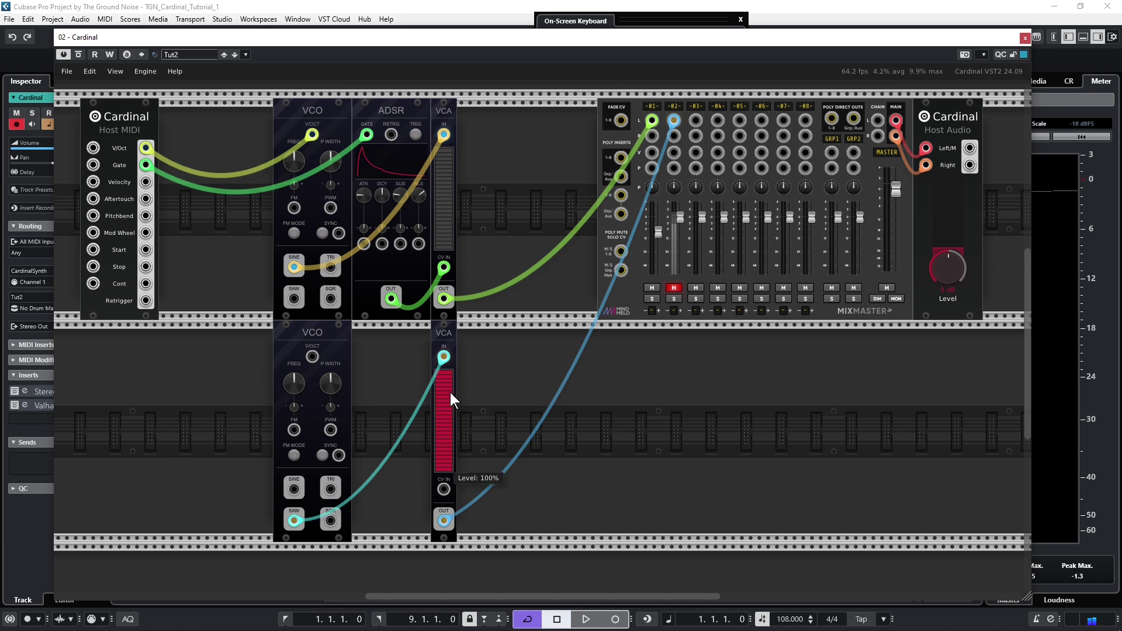
pyautogui.click(678, 289)
pyautogui.moveTo(439, 370); pyautogui.dragTo(444, 483)
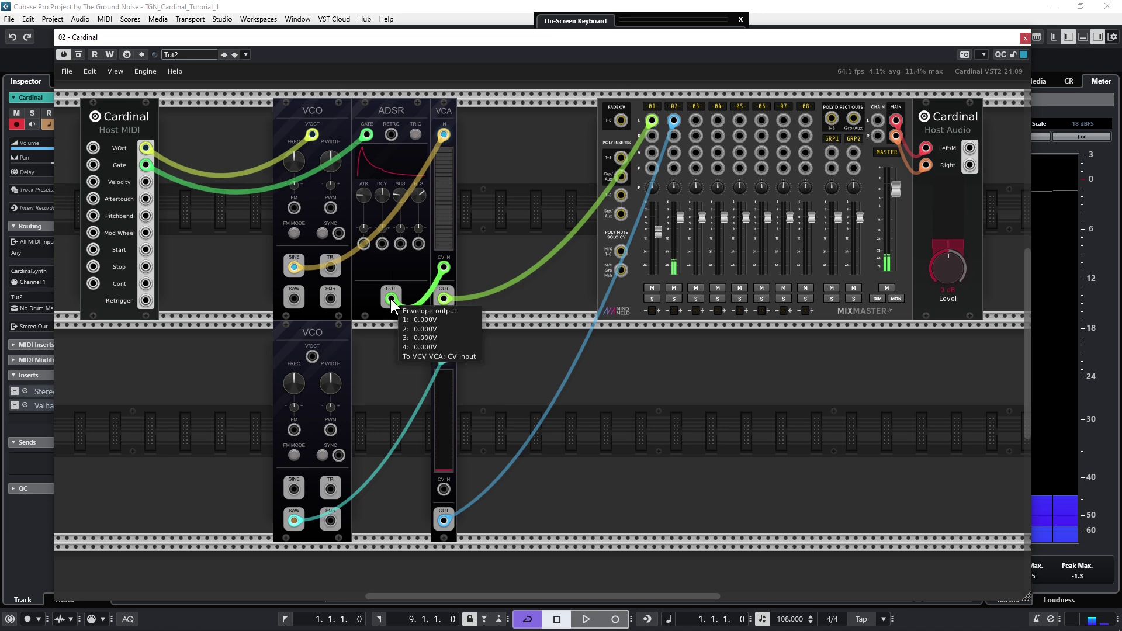
# - Connect the ADSR output to the second VCA's CV input as well, and raise that VCA's level to full
pyautogui.moveTo(391, 300); pyautogui.dragTo(385, 362)
pyautogui.moveTo(380, 401); pyautogui.dragTo(390, 303)
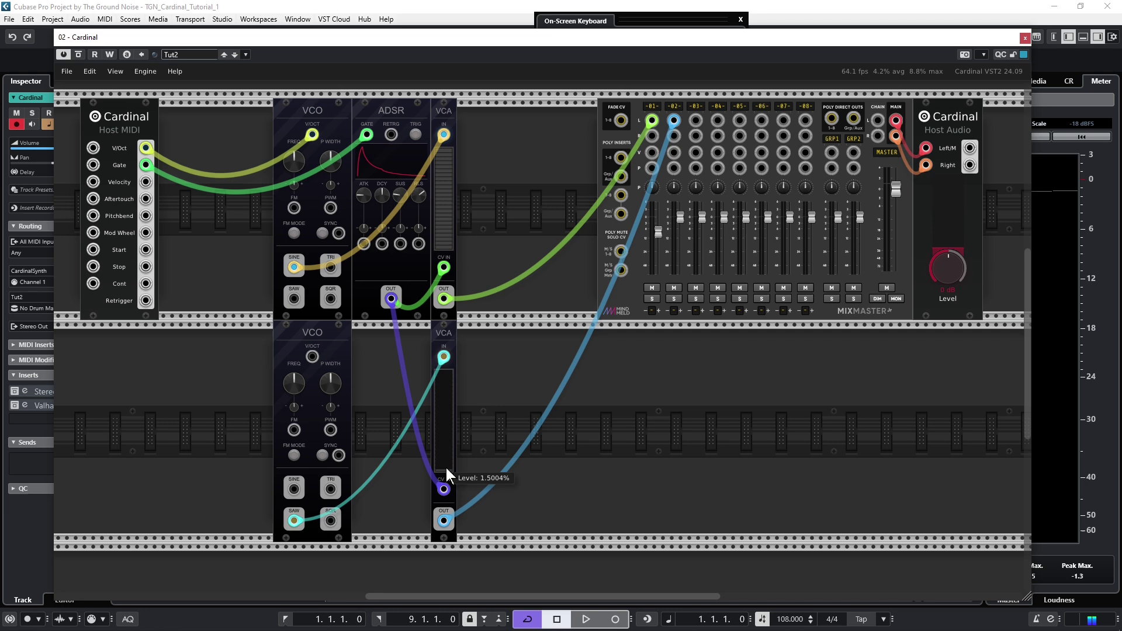
pyautogui.moveTo(439, 444); pyautogui.dragTo(440, 429)
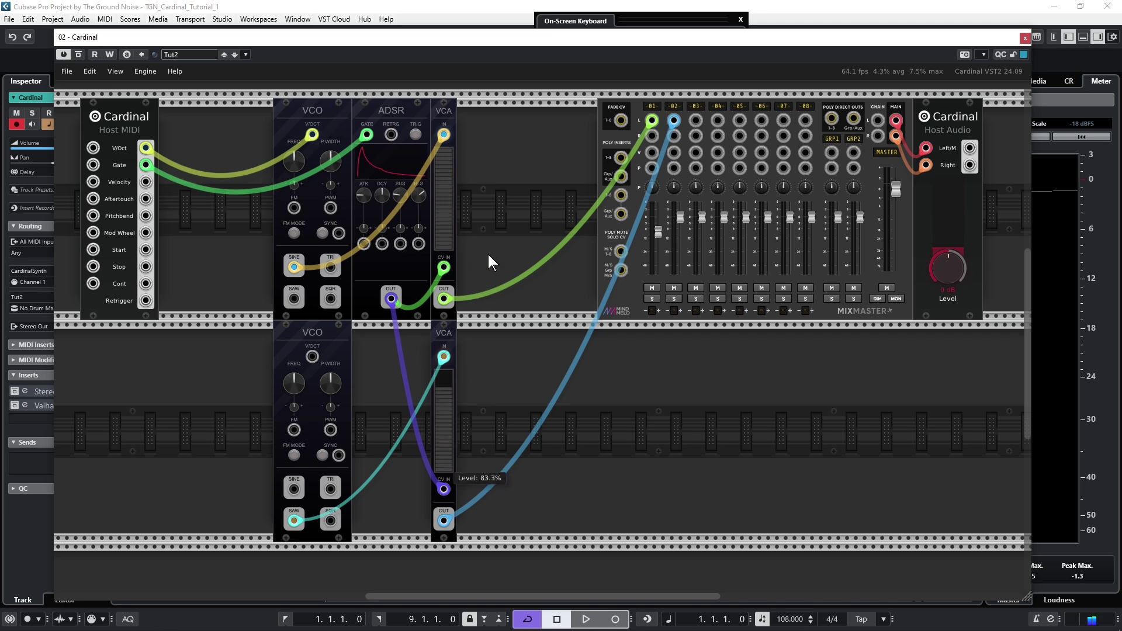
pyautogui.moveTo(488, 263); pyautogui.dragTo(513, 111)
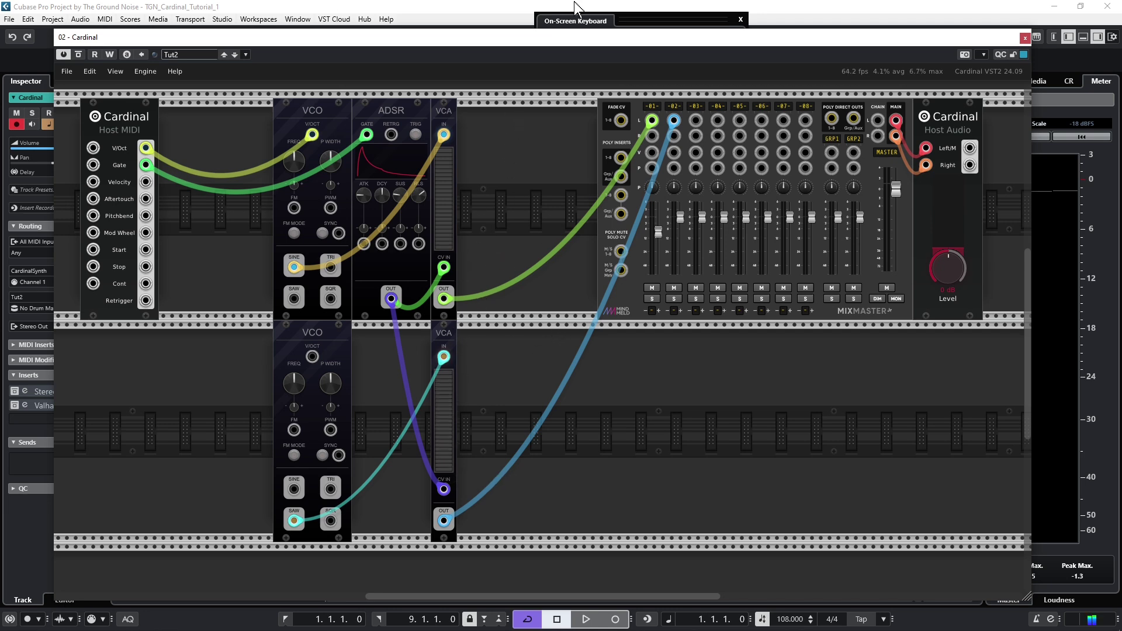
# - Audition the two layered oscillators with several notes on the on-screen keyboard
pyautogui.click(603, 17)
pyautogui.click(650, 48)
pyautogui.click(665, 45)
pyautogui.click(660, 46)
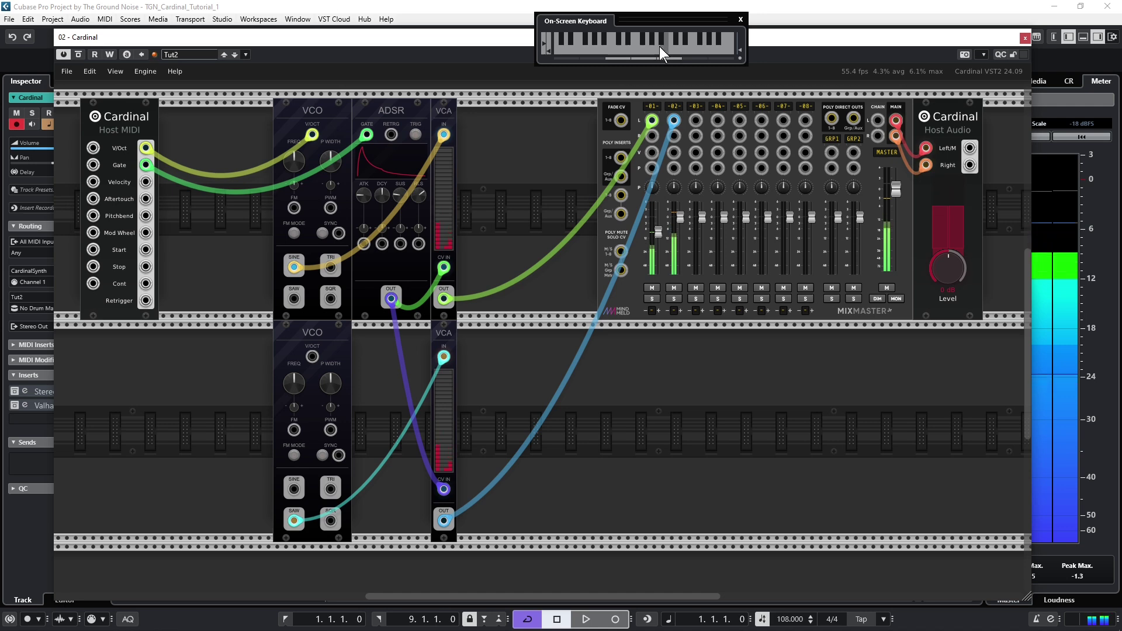
pyautogui.click(640, 51)
pyautogui.click(609, 48)
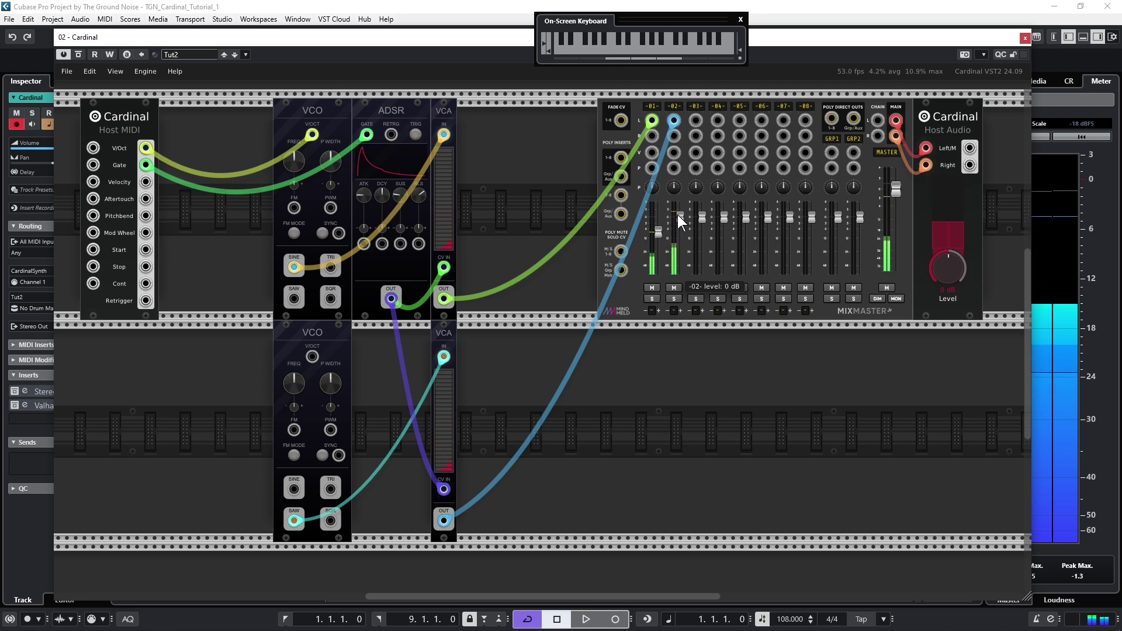
# - Lower mixer channel 2's level slightly and audition the oscillator blend with more keyboard notes
pyautogui.click(678, 215)
pyautogui.click(613, 16)
pyautogui.click(661, 52)
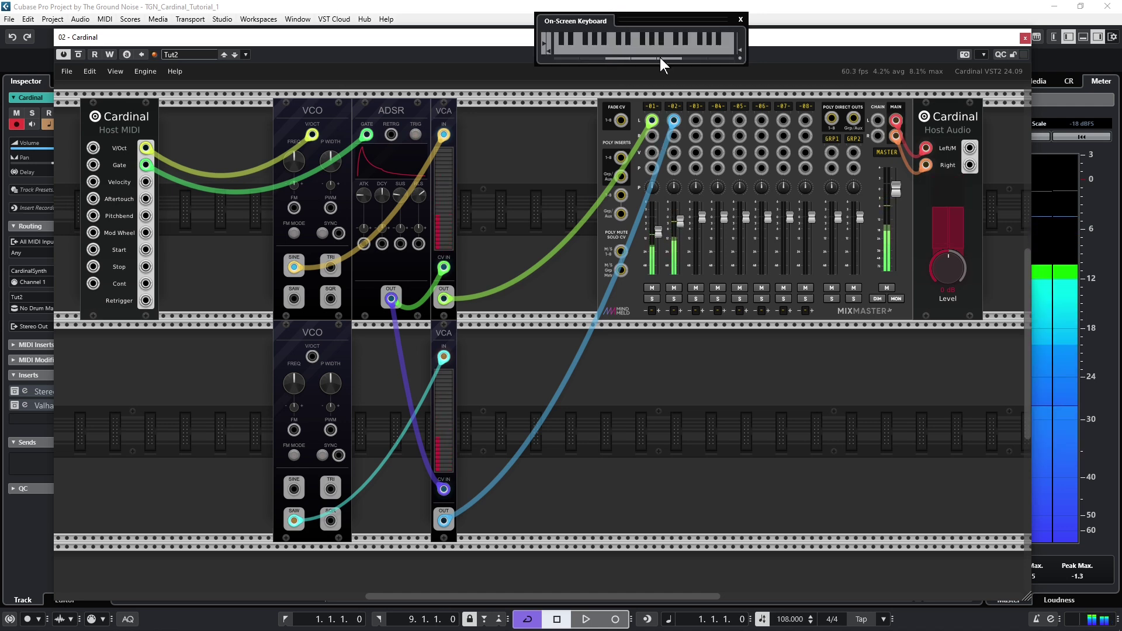
pyautogui.click(663, 51)
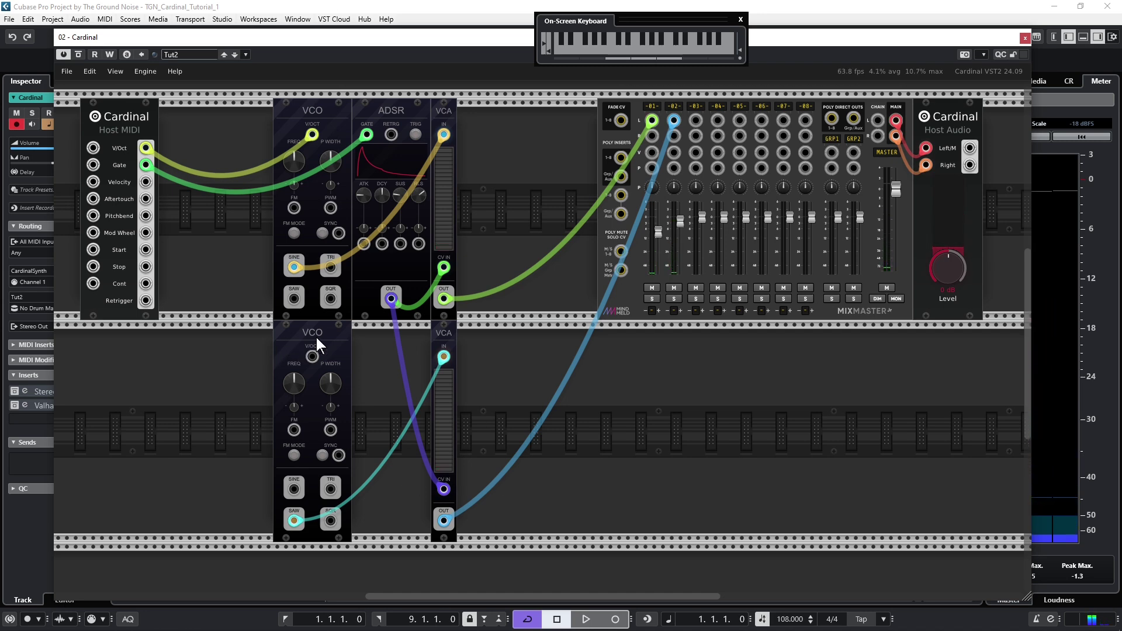
pyautogui.click(660, 47)
pyautogui.click(675, 48)
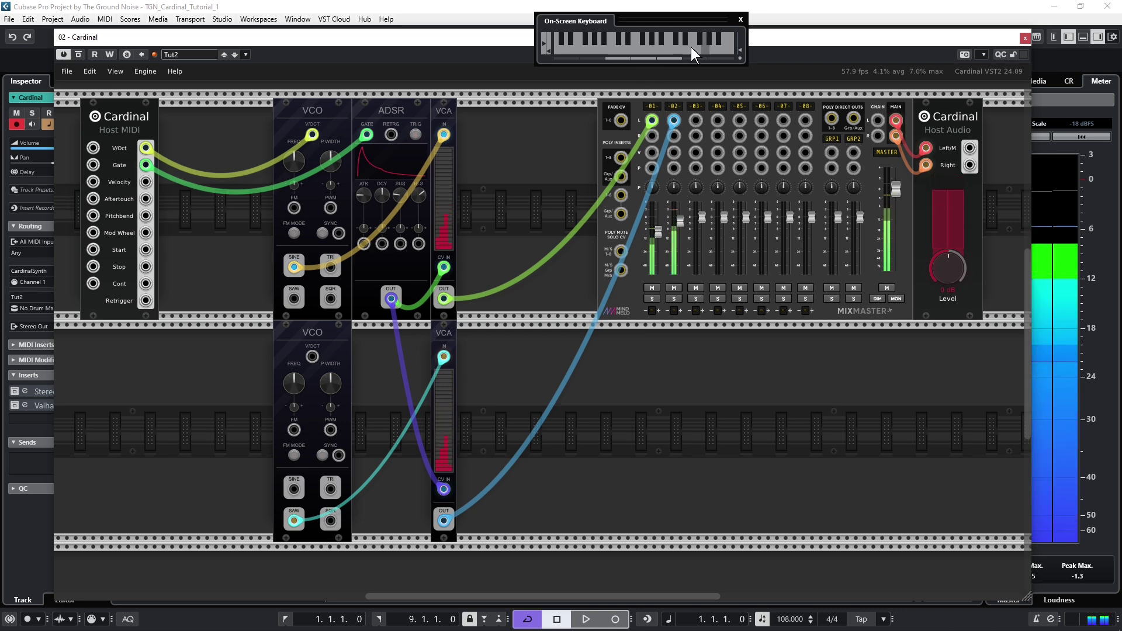
# - Raise mixer channel 1's level to roughly match channel 2 and audition the balance with keyboard notes
pyautogui.moveTo(657, 234); pyautogui.dragTo(663, 208)
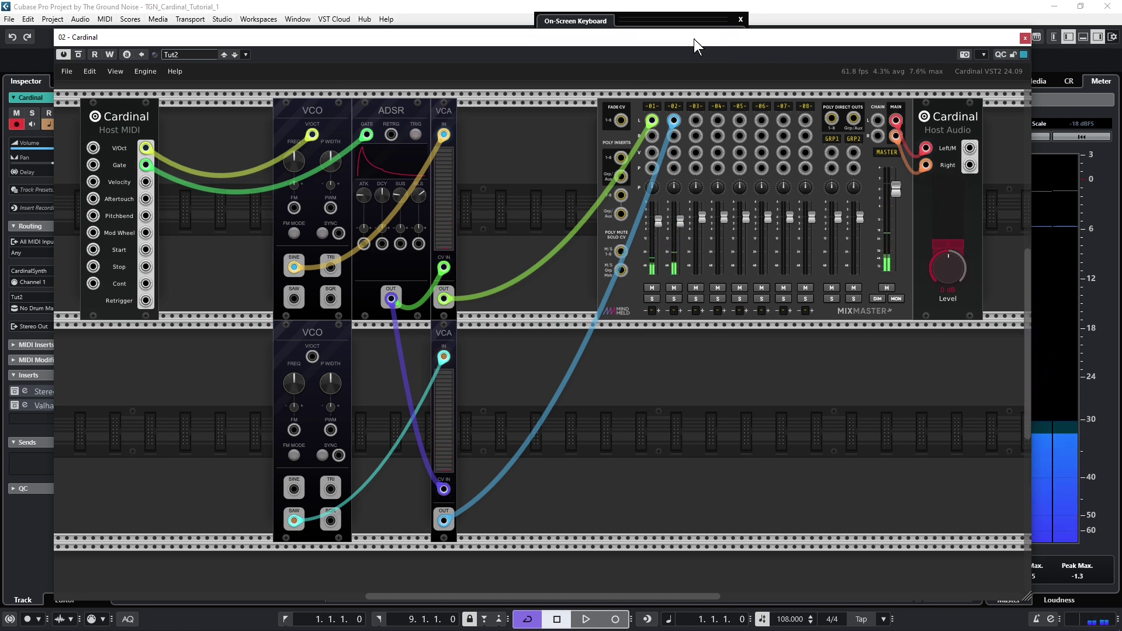
pyautogui.click(670, 17)
pyautogui.click(639, 51)
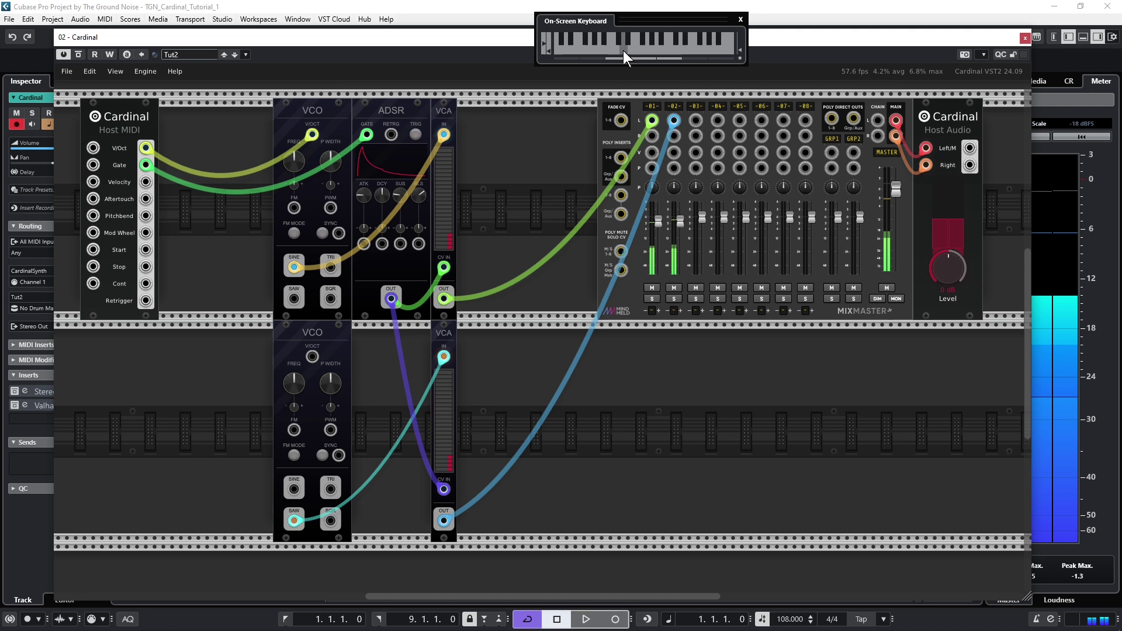
pyautogui.click(672, 48)
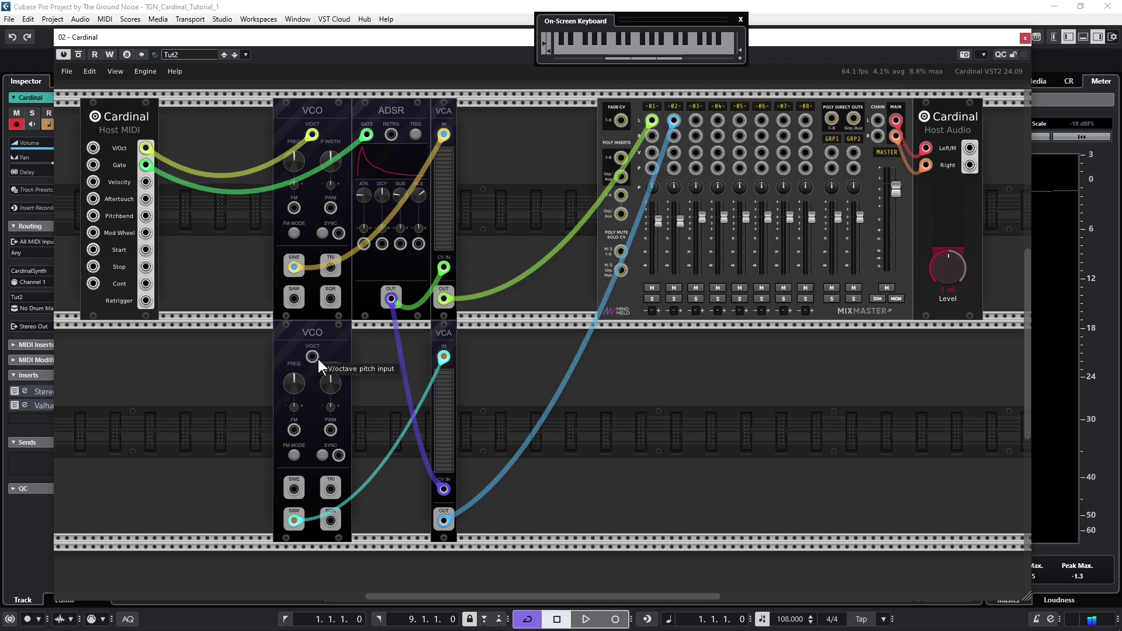
# - Connect Host MIDI's V/Oct output to the second VCO's V/Oct input and audition its pitch tracking with keyboard notes
pyautogui.moveTo(313, 356); pyautogui.dragTo(145, 150)
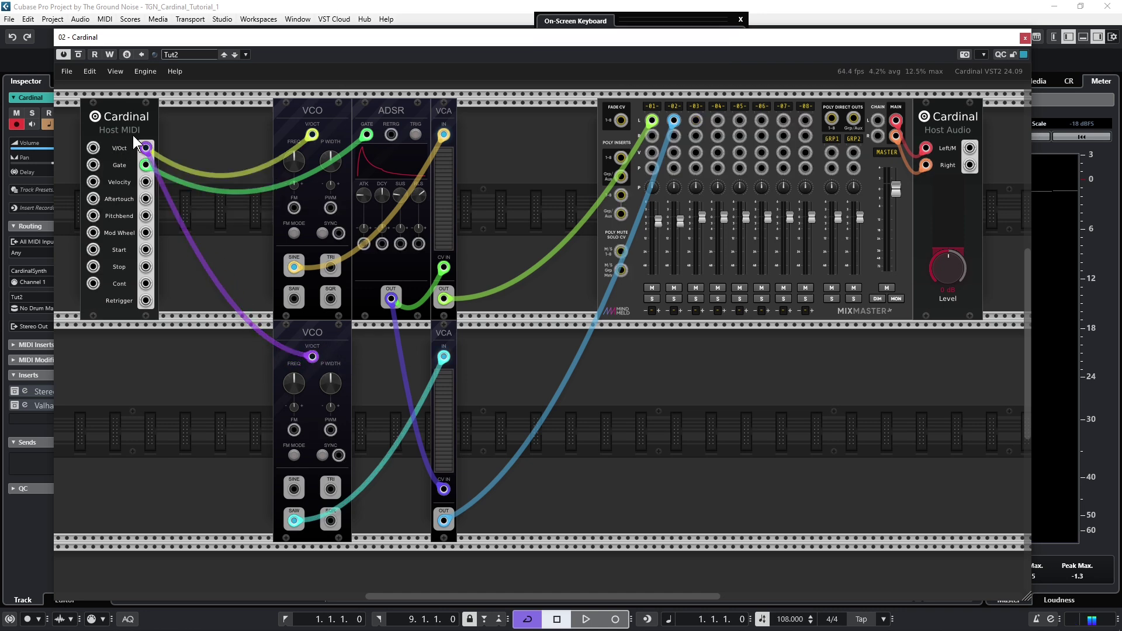
pyautogui.click(624, 48)
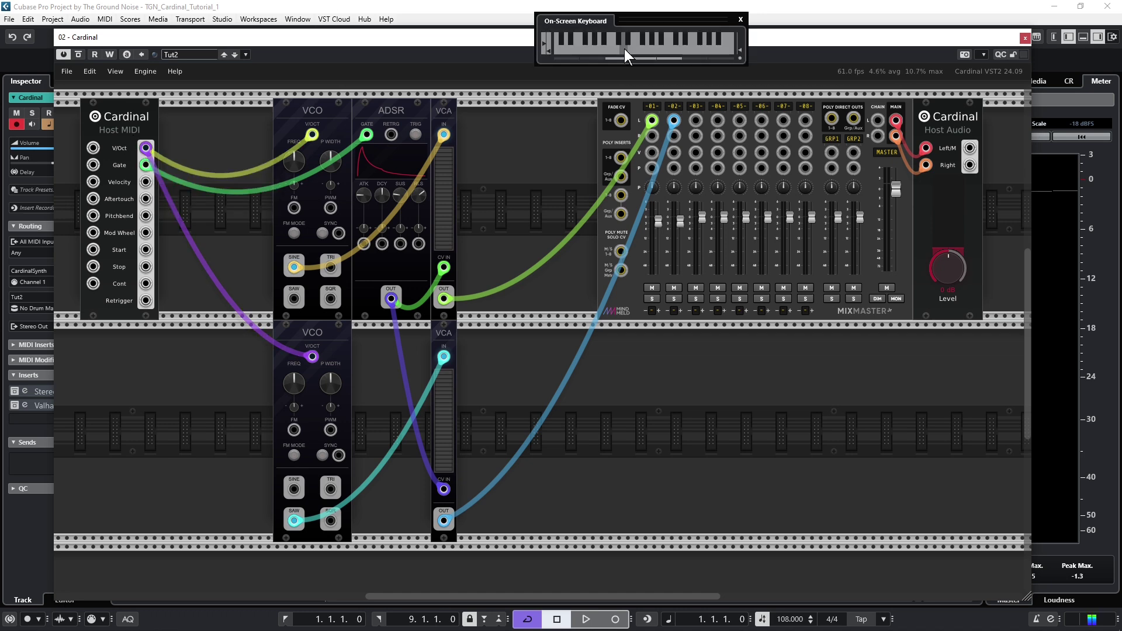
pyautogui.moveTo(647, 48); pyautogui.dragTo(671, 48)
pyautogui.click(599, 415)
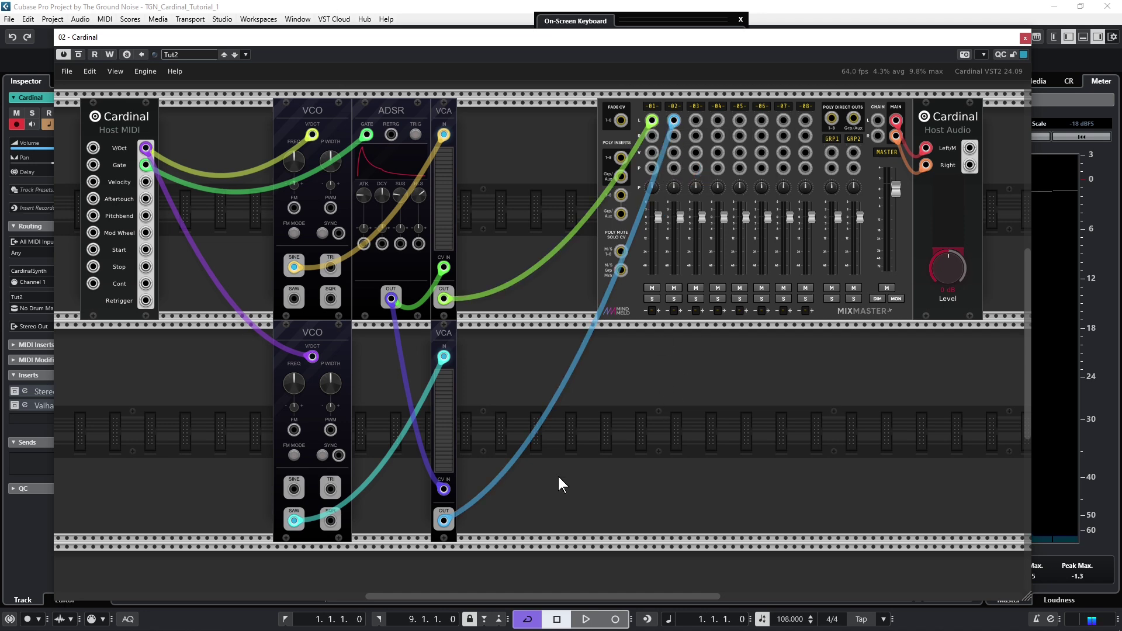
# - Lower mixer channel 1's level to slightly below -4.7 dB while auditioning the blend against channel 2
pyautogui.moveTo(661, 221)
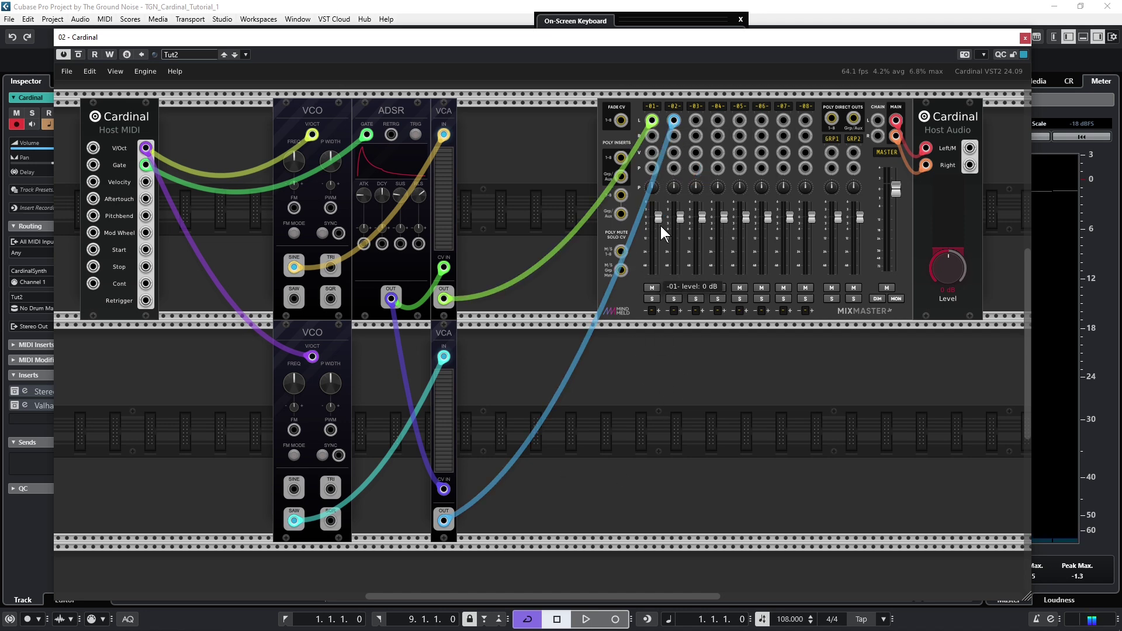
pyautogui.moveTo(658, 221); pyautogui.dragTo(665, 255)
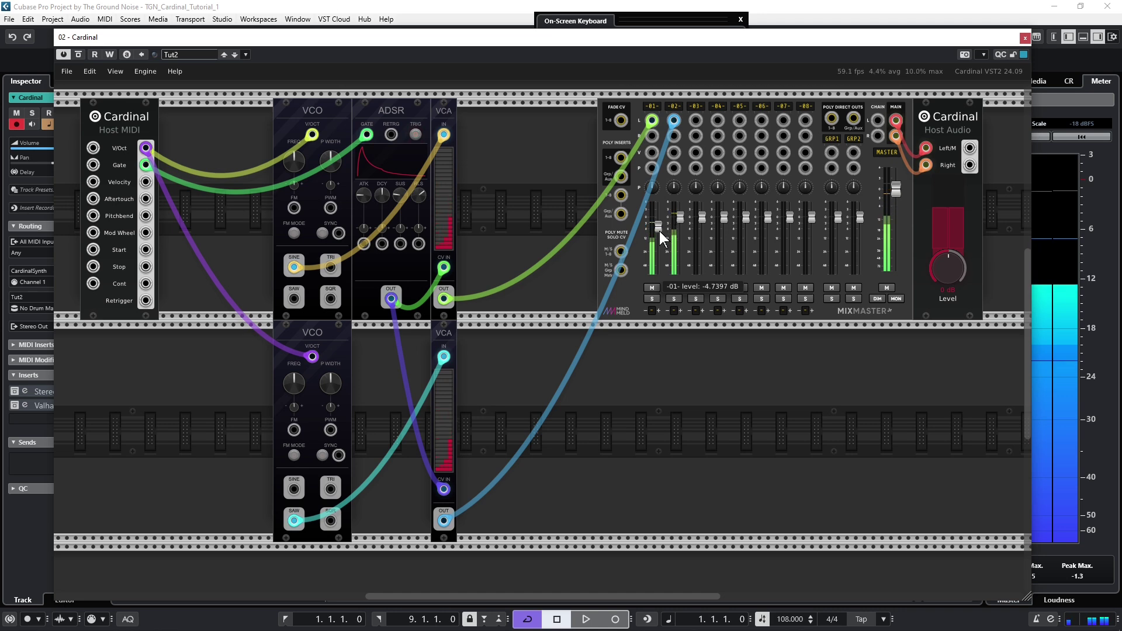
pyautogui.moveTo(659, 230); pyautogui.dragTo(659, 241)
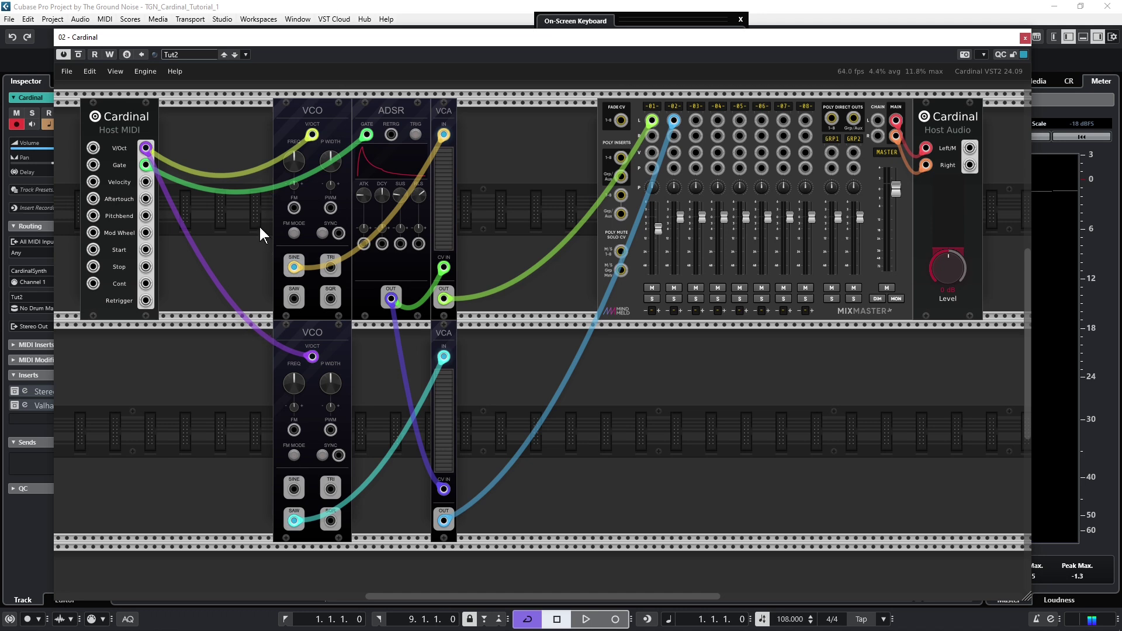
# - Lower the first VCO's frequency to about 130 Hz, audition it with a keyboard note and check the exact frequency
pyautogui.moveTo(297, 268)
pyautogui.moveTo(296, 157)
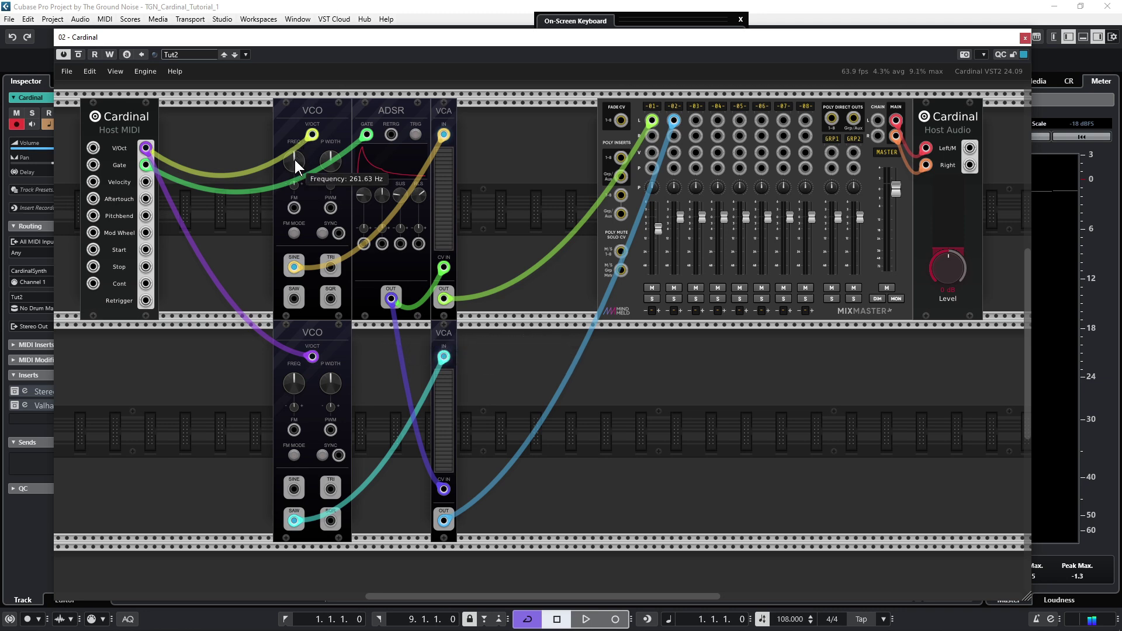
pyautogui.moveTo(295, 159); pyautogui.dragTo(280, 205)
pyautogui.moveTo(279, 214); pyautogui.dragTo(279, 214)
pyautogui.press('q')
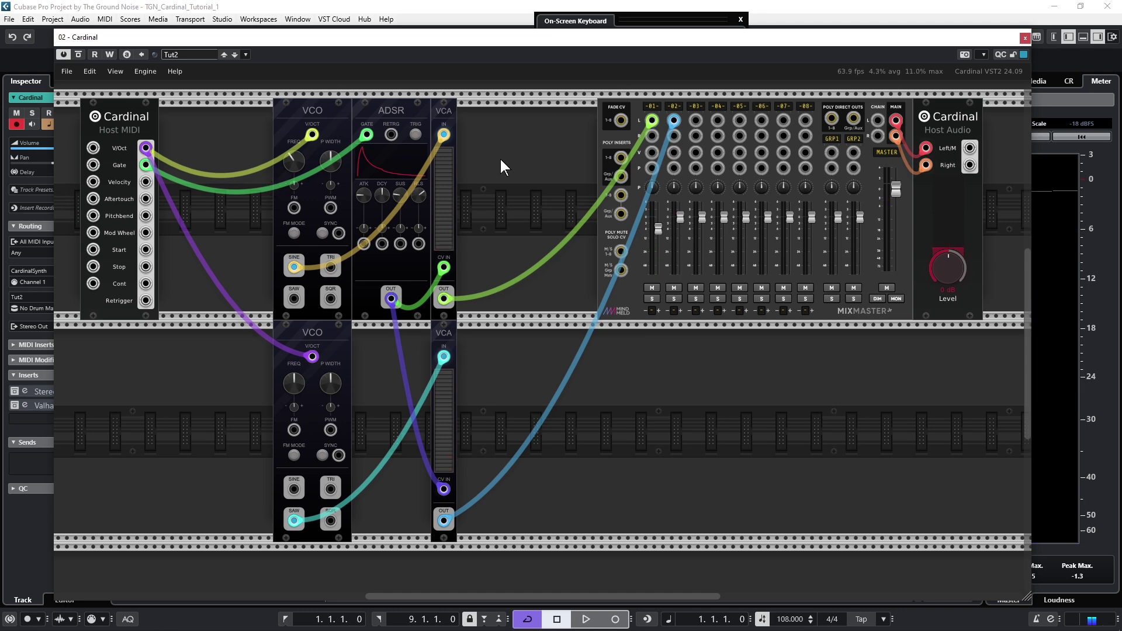
pyautogui.rightClick(299, 162)
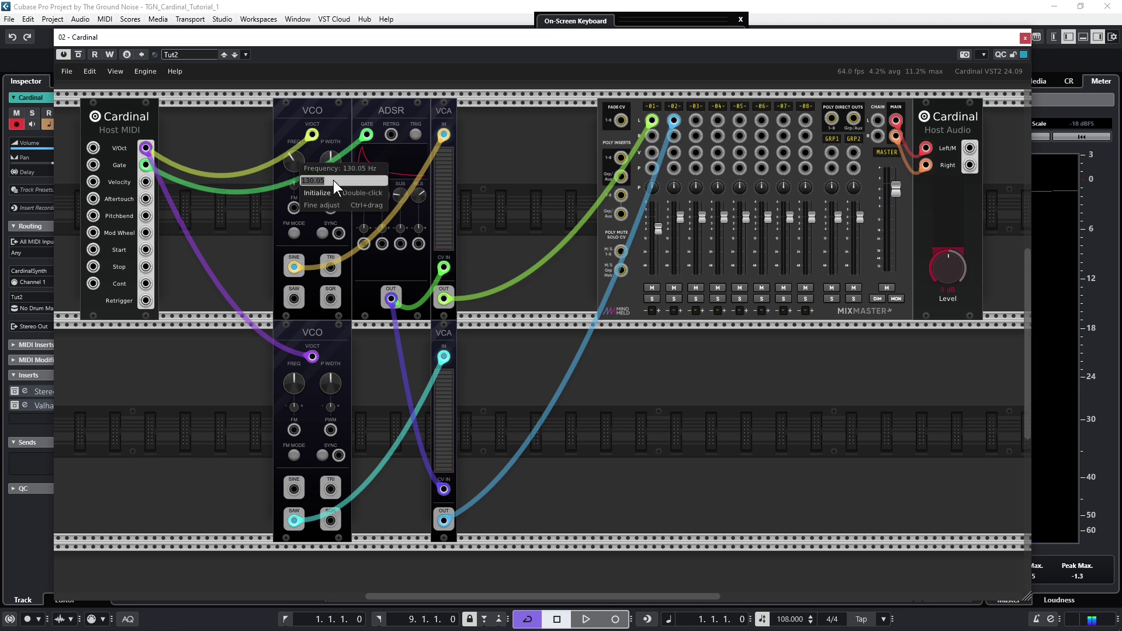
pyautogui.click(509, 160)
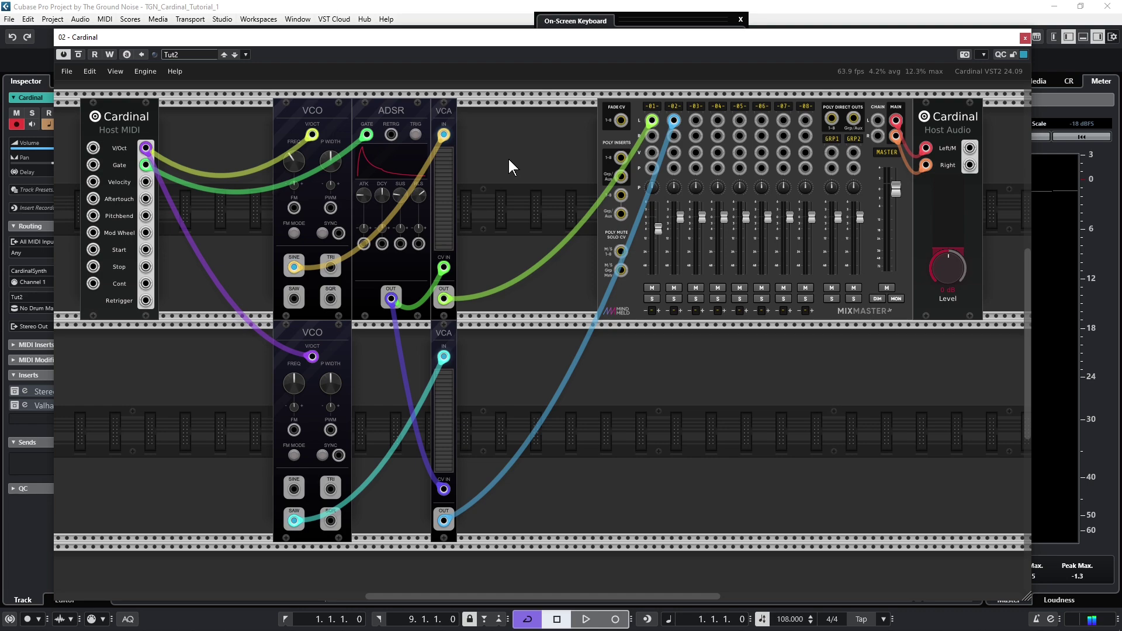
# - Add a VCV VCF module and place it in the second row, aligned with the start of the mixer above
pyautogui.rightClick(509, 159)
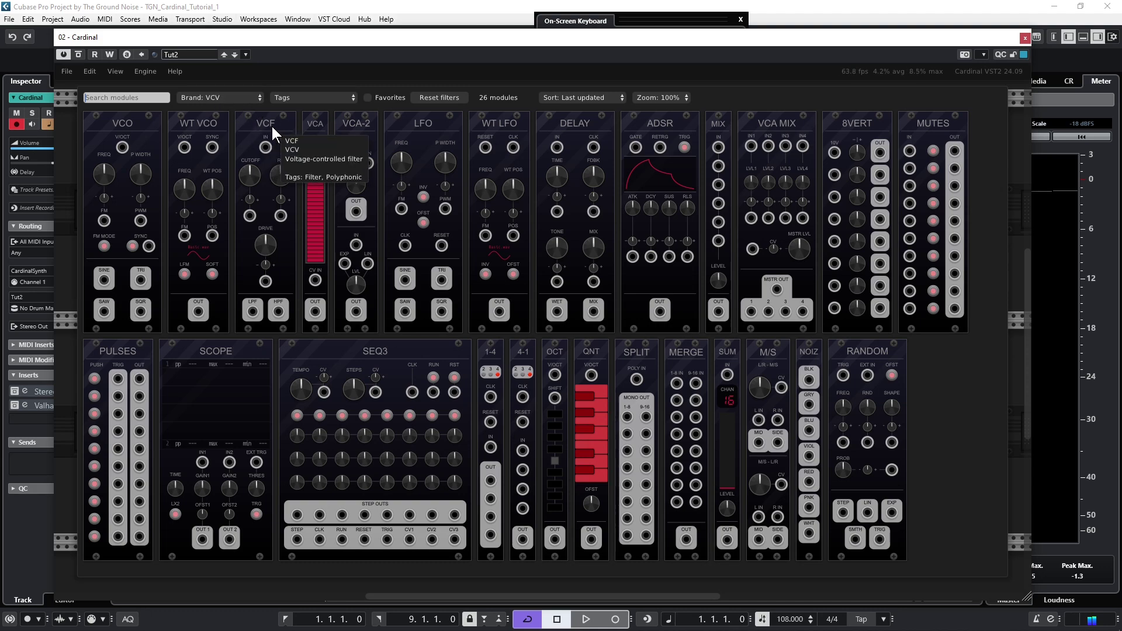
pyautogui.moveTo(271, 124); pyautogui.dragTo(733, 337)
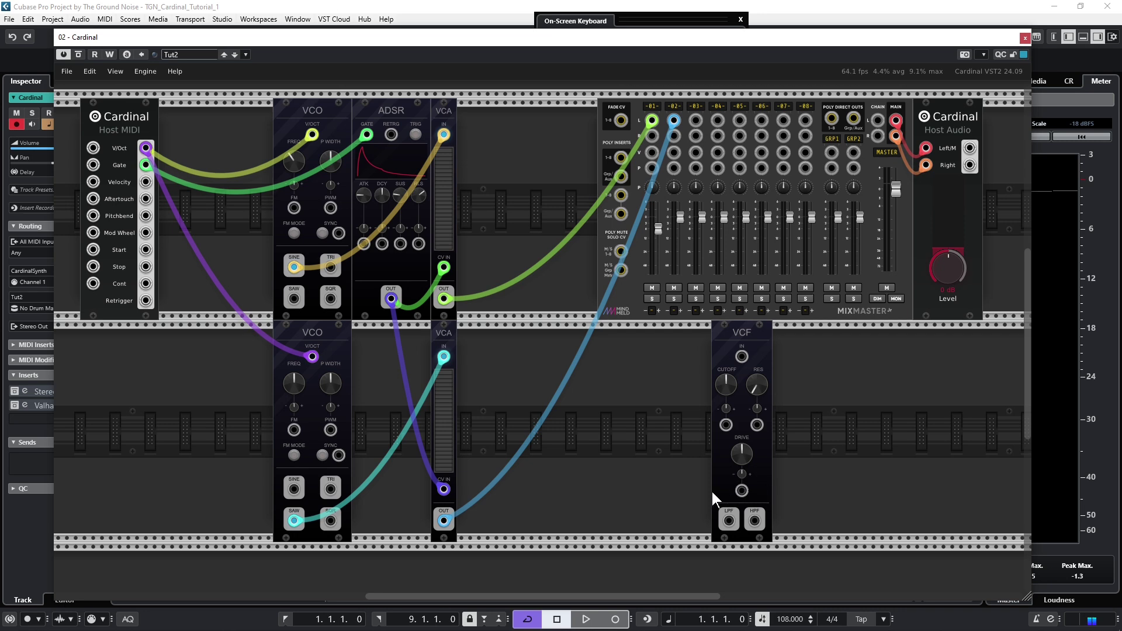
pyautogui.moveTo(737, 339); pyautogui.dragTo(733, 331)
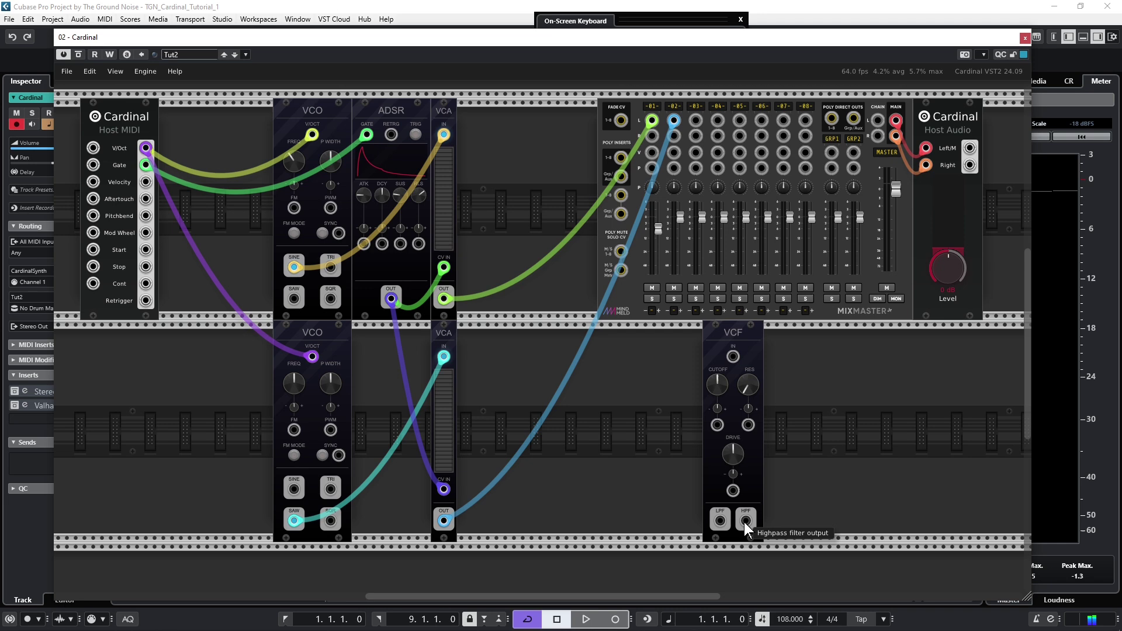
pyautogui.moveTo(736, 331); pyautogui.dragTo(631, 330)
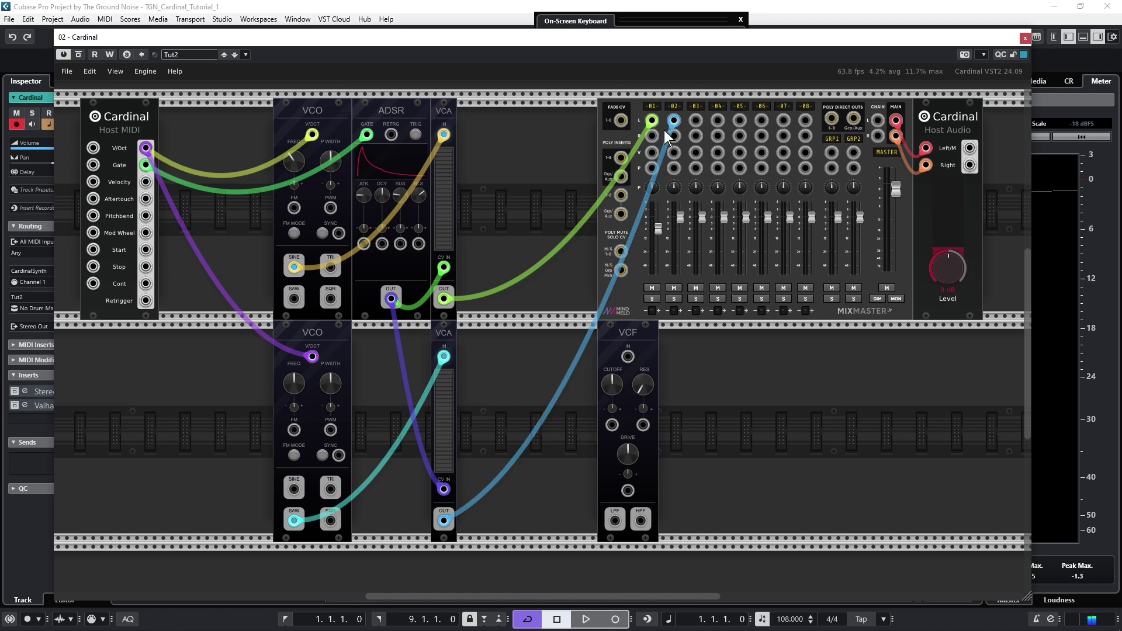
# - Reroute the second VCA's output into the VCF's input and connect the VCF's lowpass output to mixer channel 2's left input
pyautogui.moveTo(673, 121); pyautogui.dragTo(628, 357)
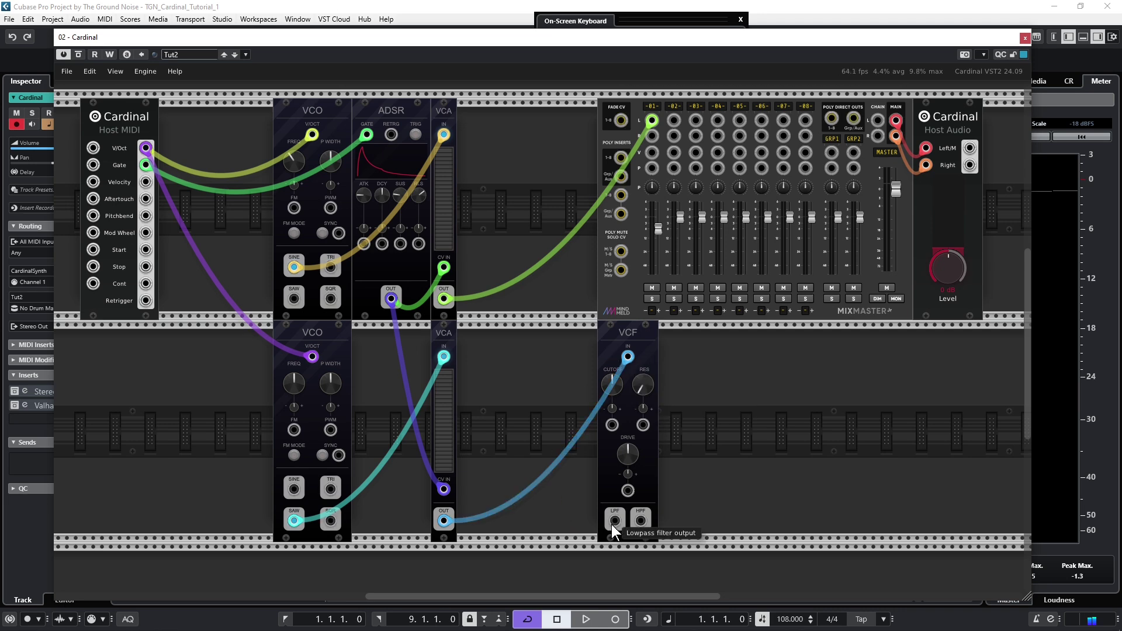
pyautogui.moveTo(616, 521); pyautogui.dragTo(676, 121)
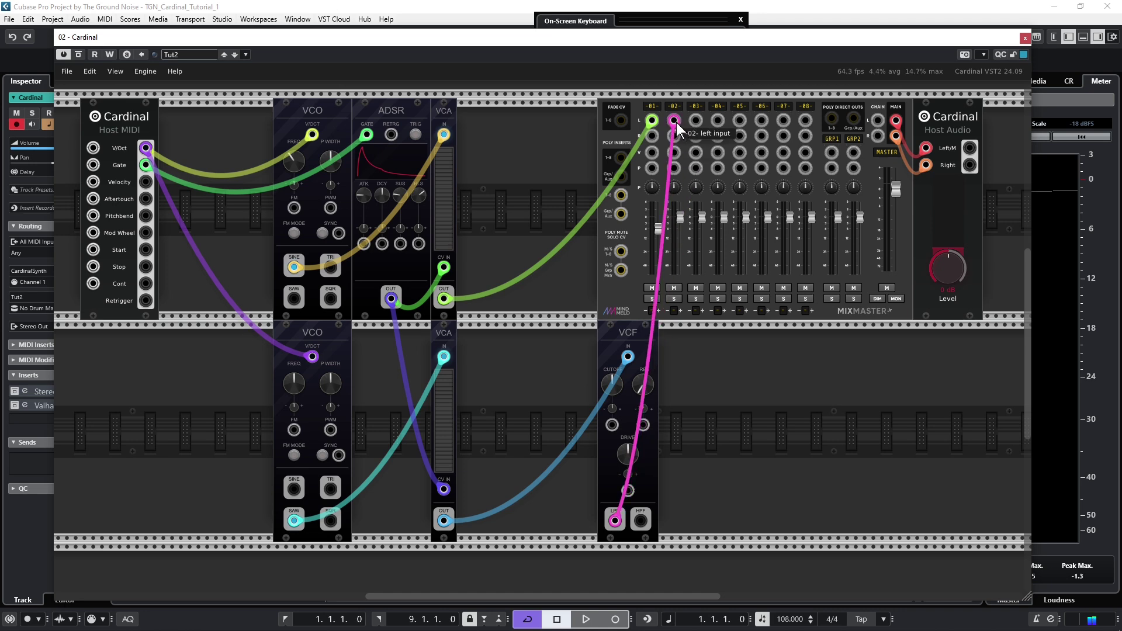
# - Raise the VCF's cutoff and resonance while auditioning the filtered voice with keyboard notes
pyautogui.press('q')
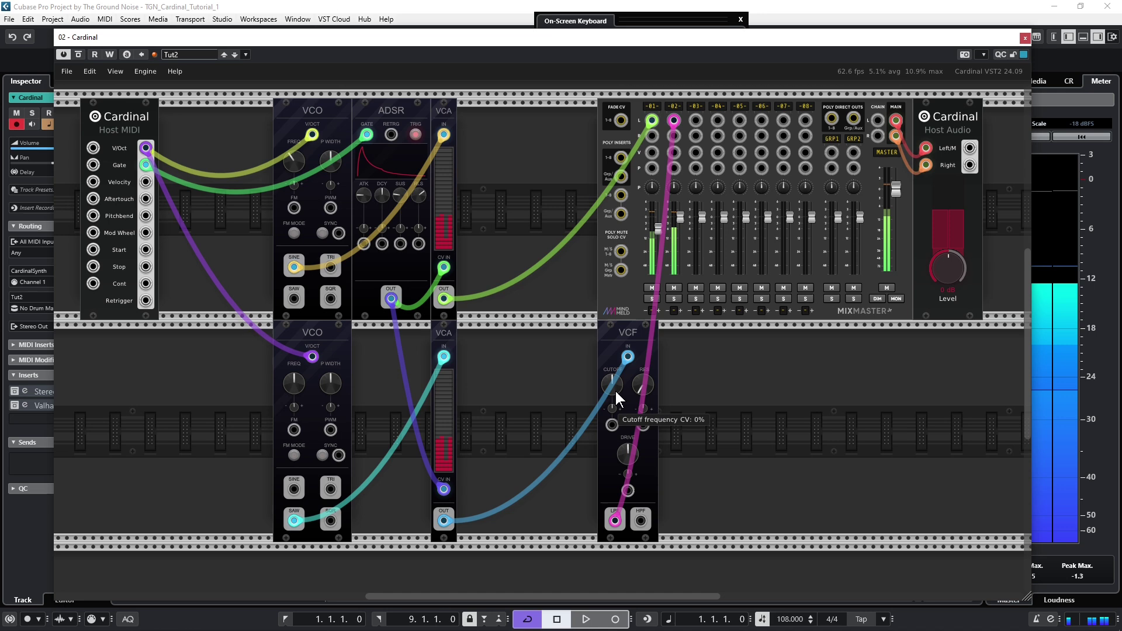
pyautogui.moveTo(619, 387); pyautogui.dragTo(633, 415)
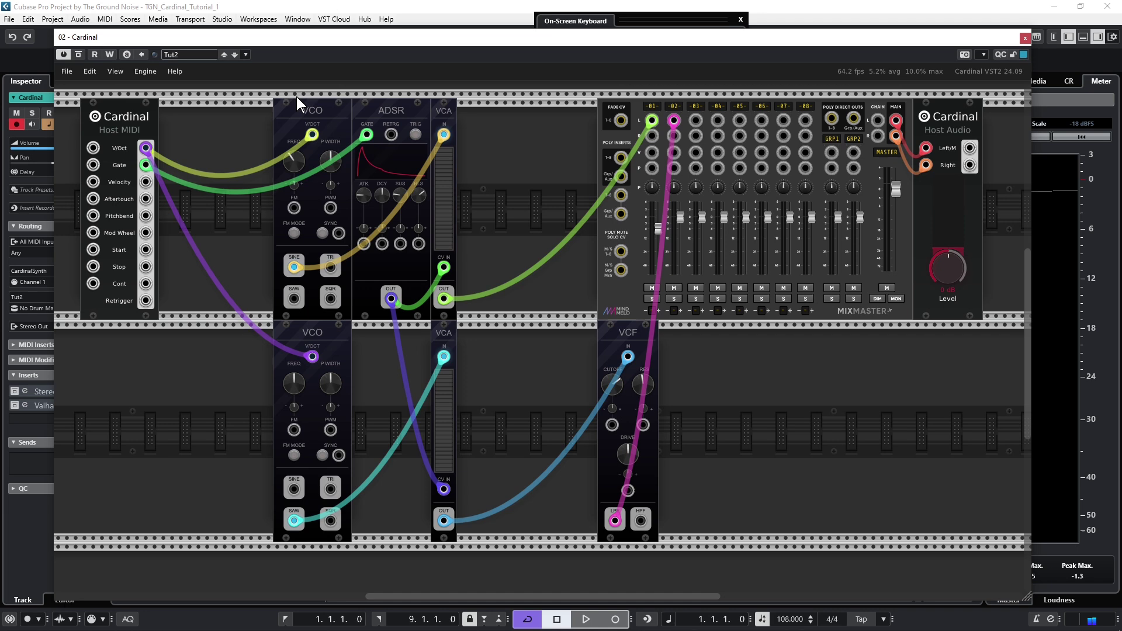
pyautogui.moveTo(652, 120)
pyautogui.mouseDown()
pyautogui.moveTo(613, 385)
pyautogui.moveTo(634, 328)
pyautogui.moveTo(634, 337)
pyautogui.moveTo(624, 359)
pyautogui.moveTo(652, 121)
pyautogui.mouseUp()
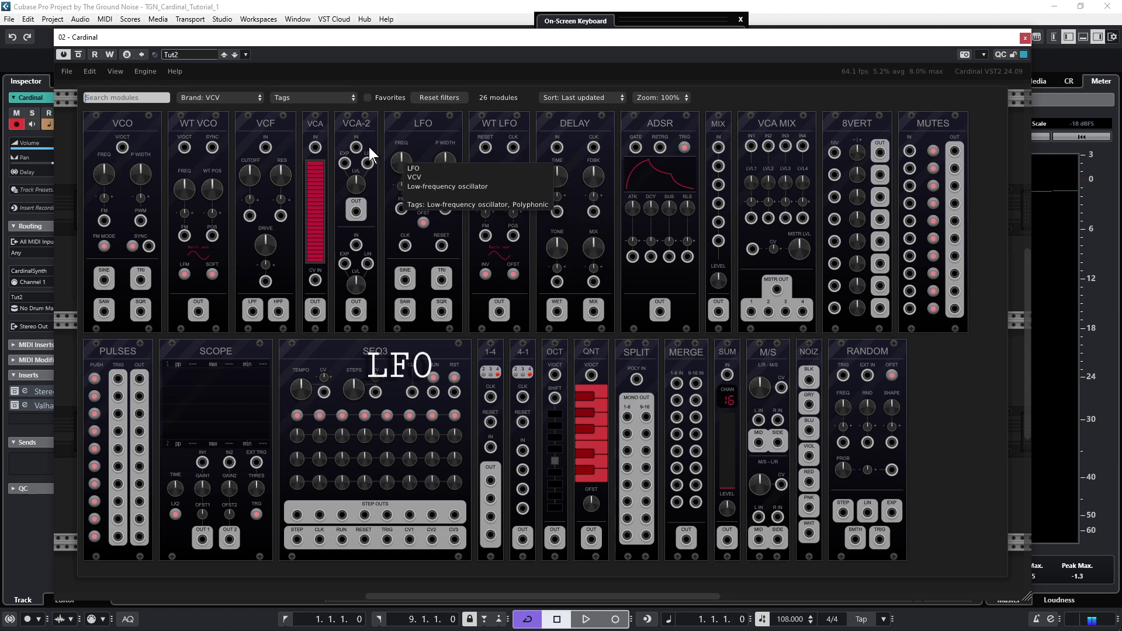
# - Add a VCV LFO module in the second row beyond the VCF and turn off its offset
pyautogui.click(423, 128)
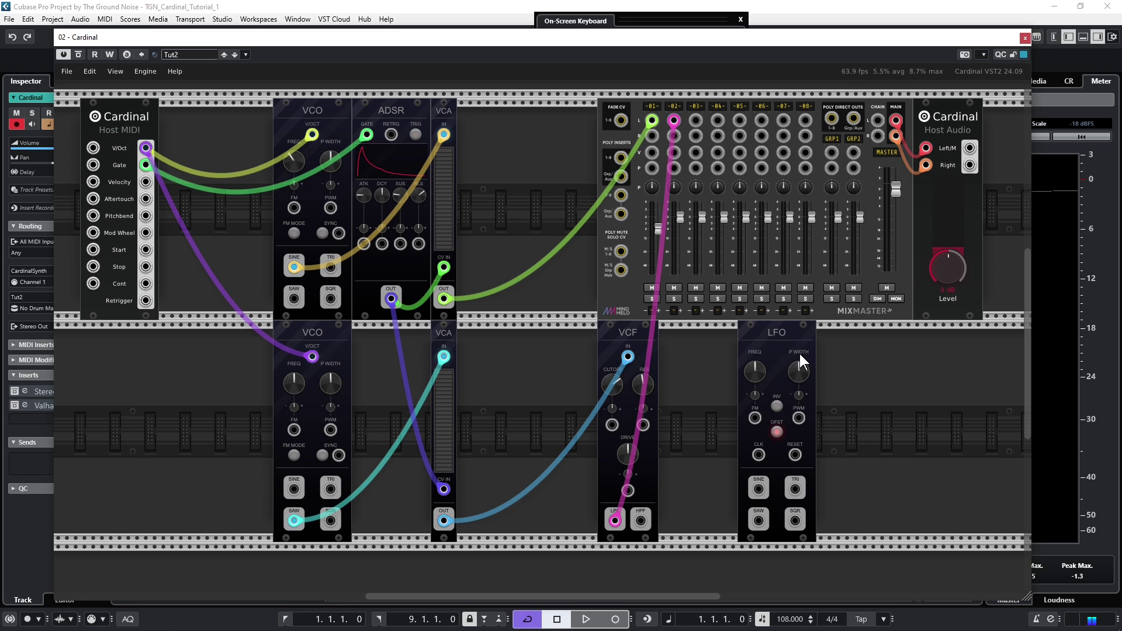
pyautogui.click(776, 431)
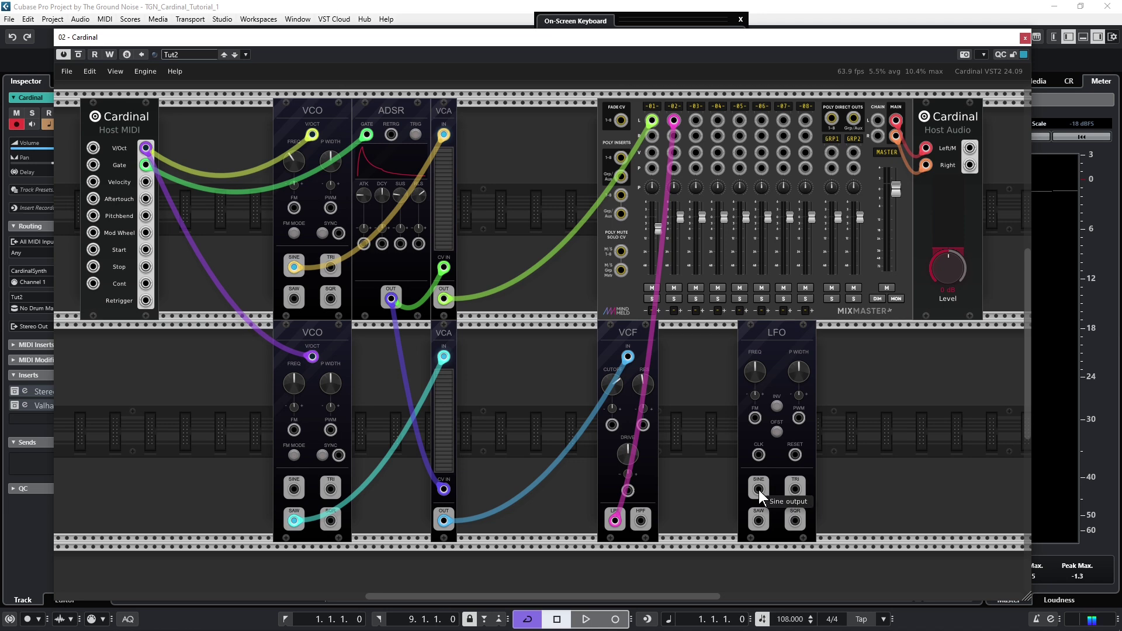
# - Connect the LFO's sine output to the VCF's frequency input and set the LFO's frequency to about 1.94 Hz while auditioning
pyautogui.moveTo(758, 489); pyautogui.dragTo(614, 424)
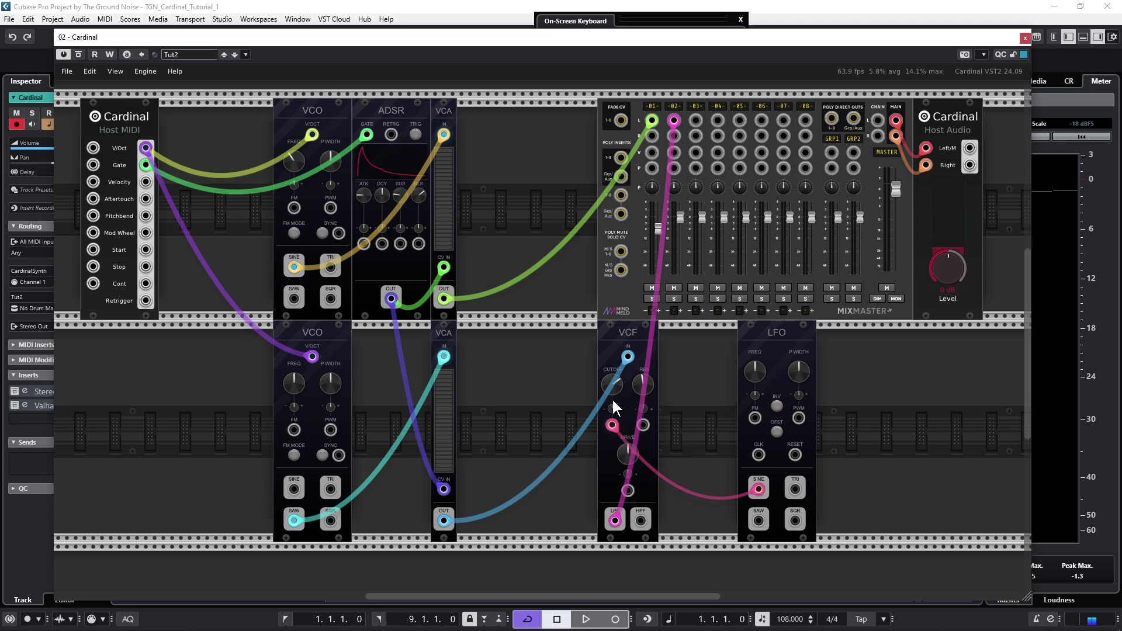
pyautogui.moveTo(616, 393)
pyautogui.press('q')
pyautogui.moveTo(754, 374)
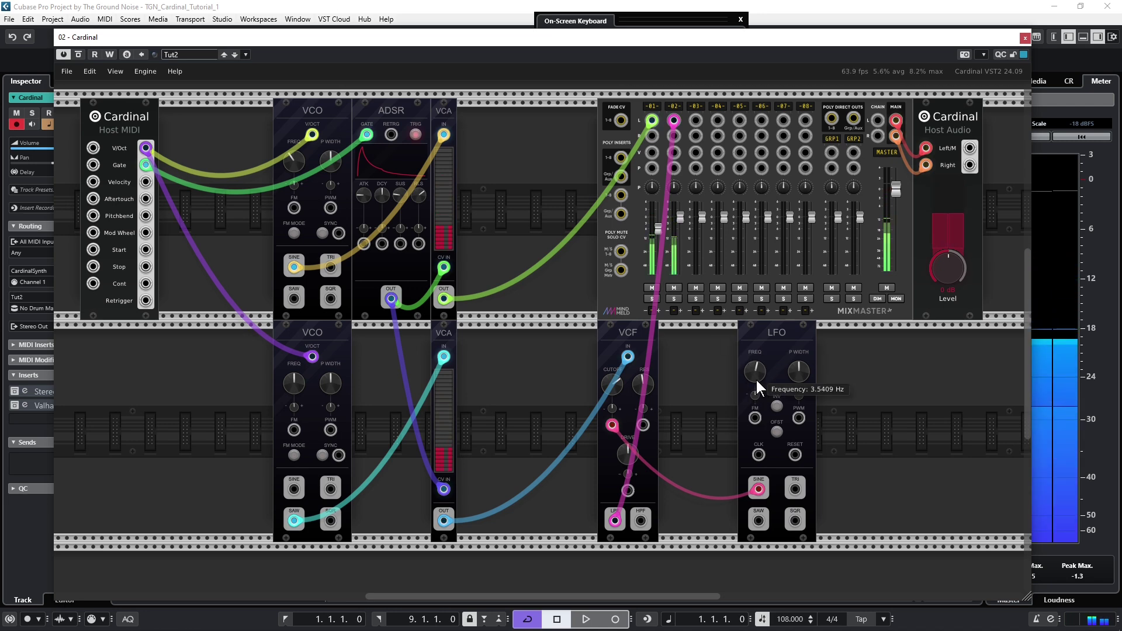
pyautogui.moveTo(756, 378); pyautogui.dragTo(731, 527)
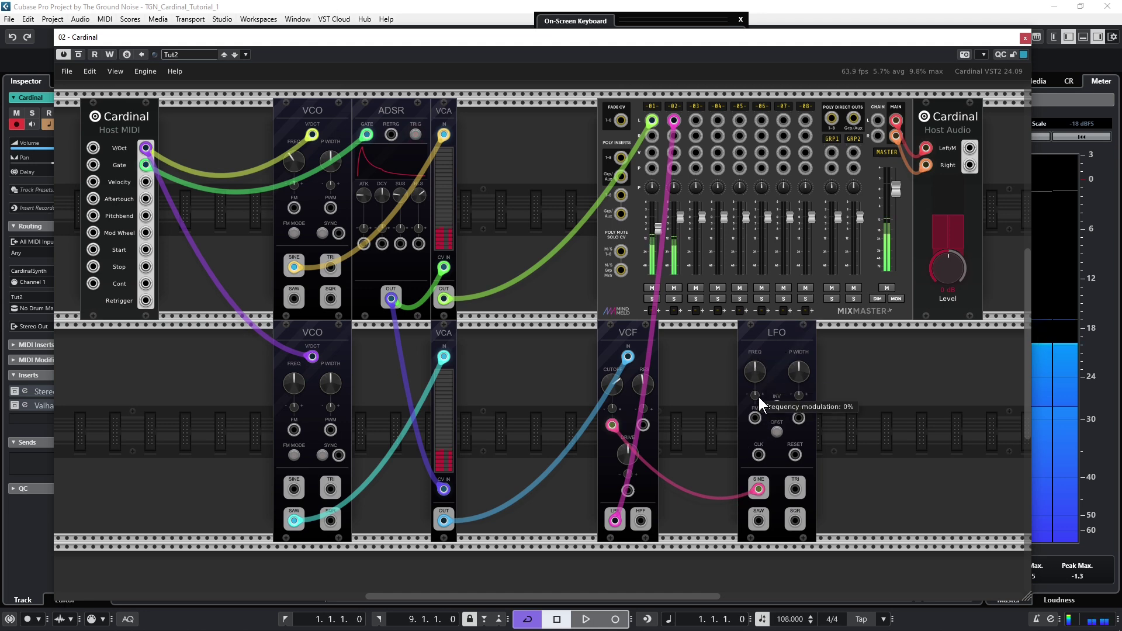
# - Raise the VCF's cutoff frequency CV amount to about 14.5% and increase the ADSR's sustain
pyautogui.moveTo(612, 413)
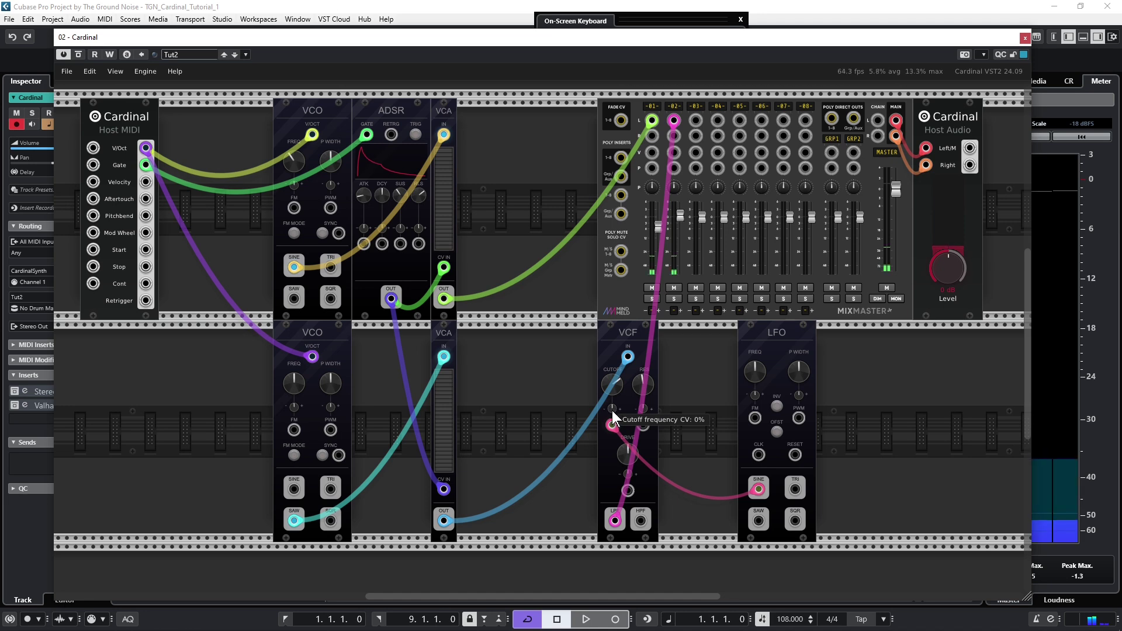
pyautogui.moveTo(613, 408); pyautogui.dragTo(637, 374)
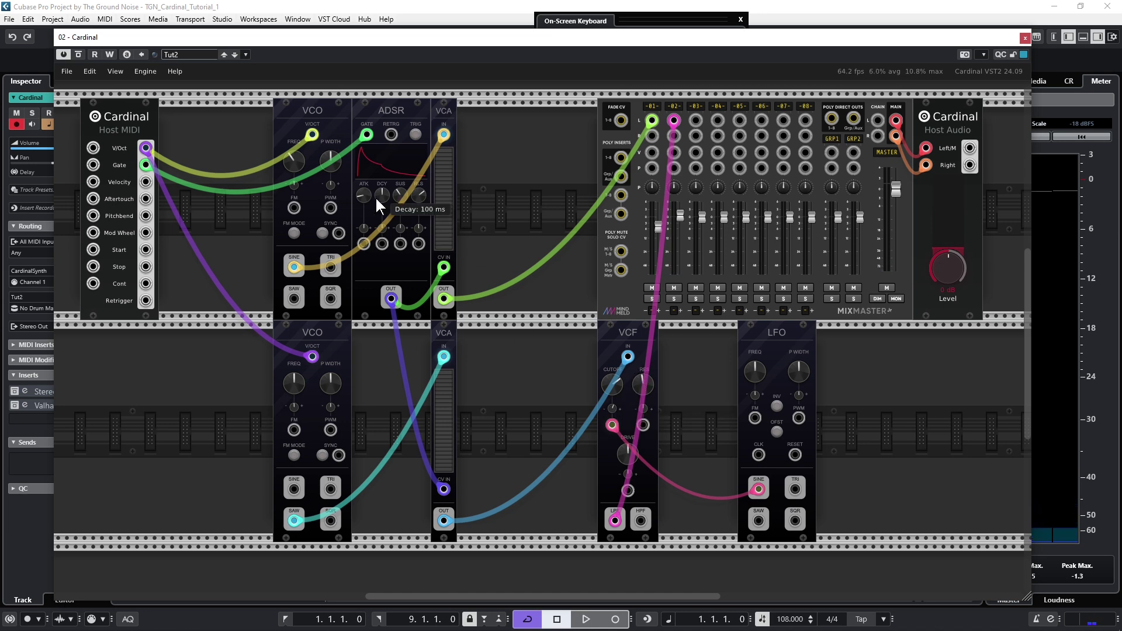
pyautogui.moveTo(397, 194); pyautogui.dragTo(413, 159)
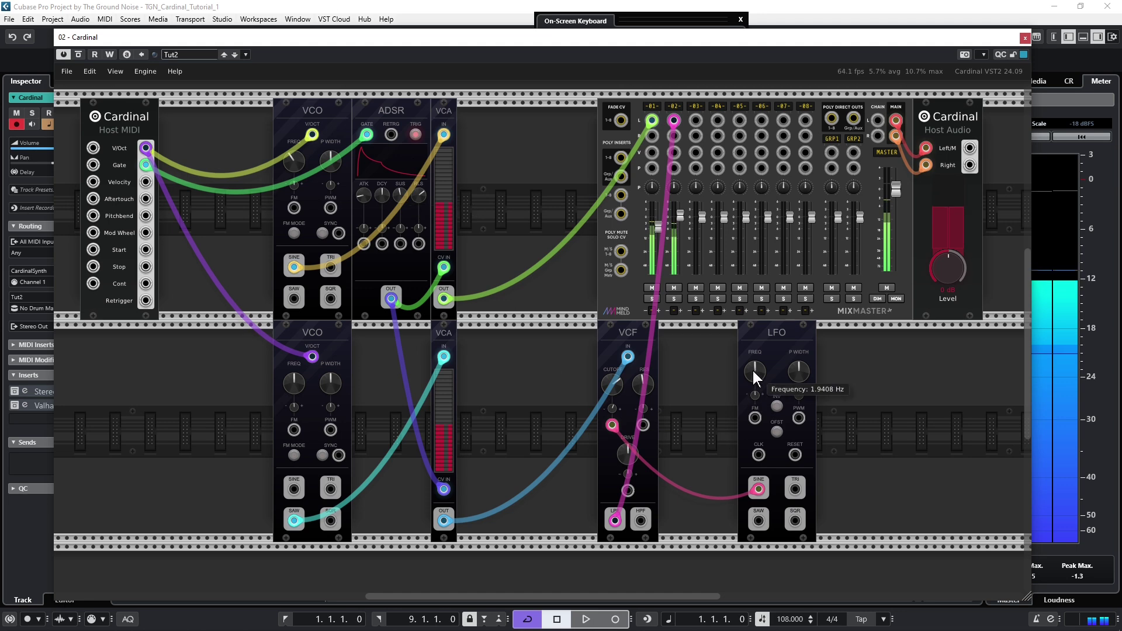
# - Slow the LFO to about 0.53 Hz and adjust the VCF's cutoff CV through negative and positive amounts while a note plays
pyautogui.moveTo(752, 370); pyautogui.dragTo(721, 422)
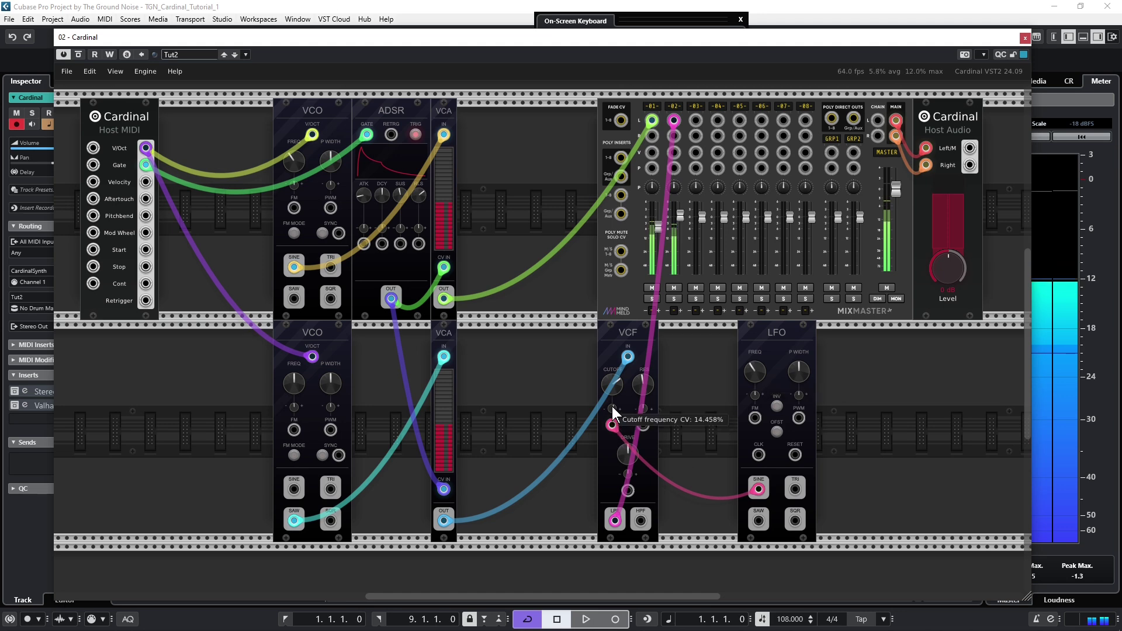
pyautogui.moveTo(612, 406); pyautogui.dragTo(550, 563)
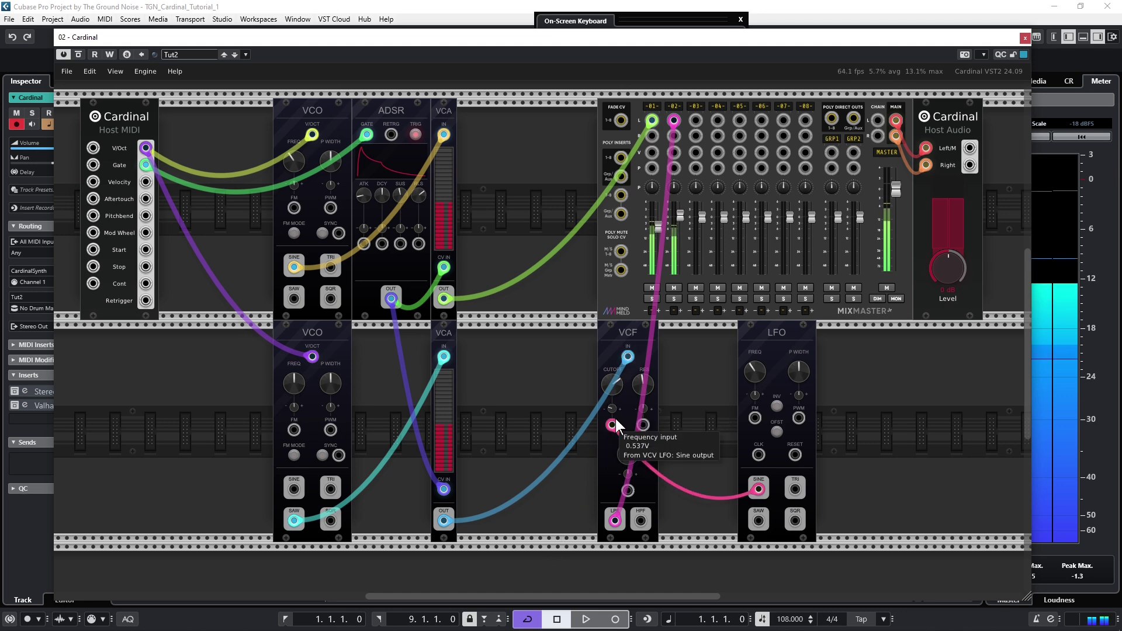
pyautogui.moveTo(612, 408); pyautogui.dragTo(662, 202)
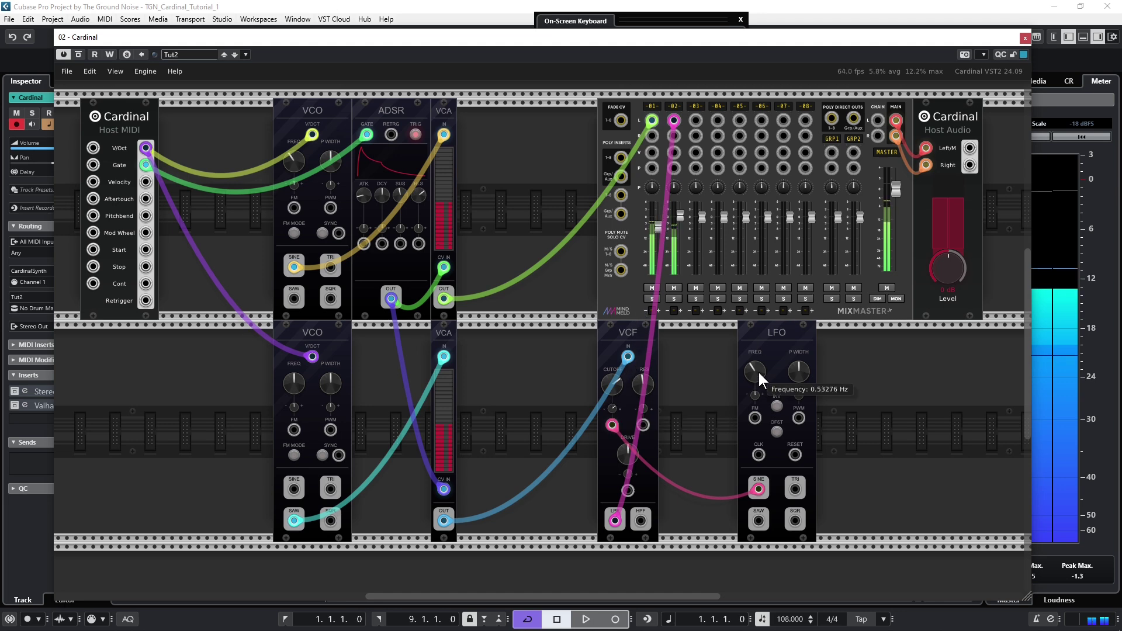
pyautogui.moveTo(759, 371); pyautogui.dragTo(743, 393)
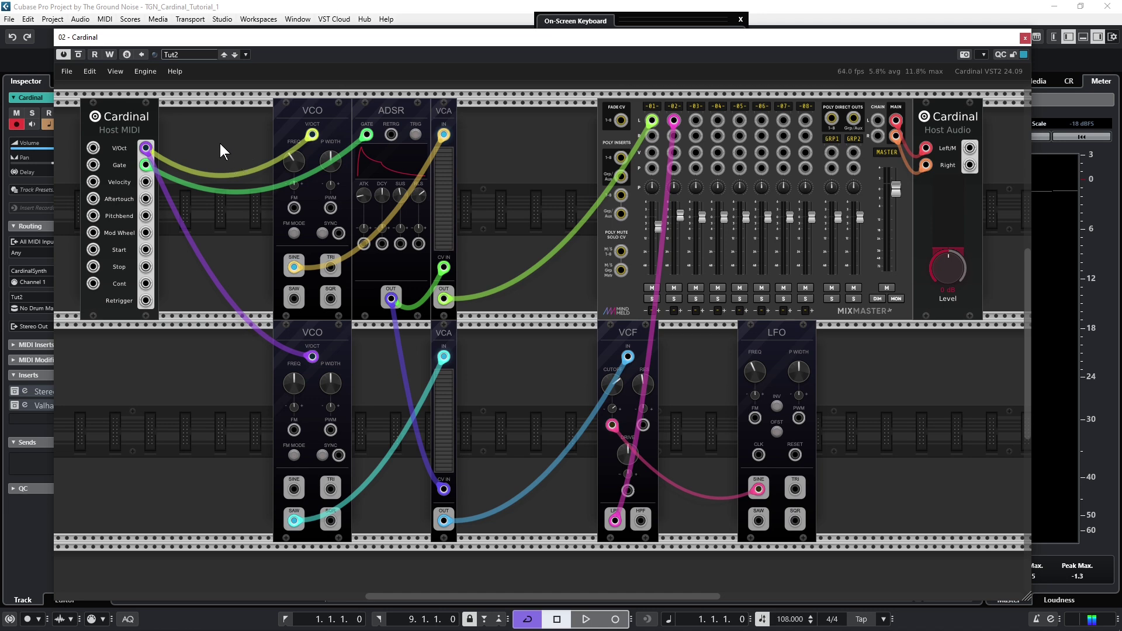
# - Recolor the Host MIDI V/Oct cable to the first VCO and the Gate cable to the ADSR turquoise
pyautogui.moveTo(315, 134)
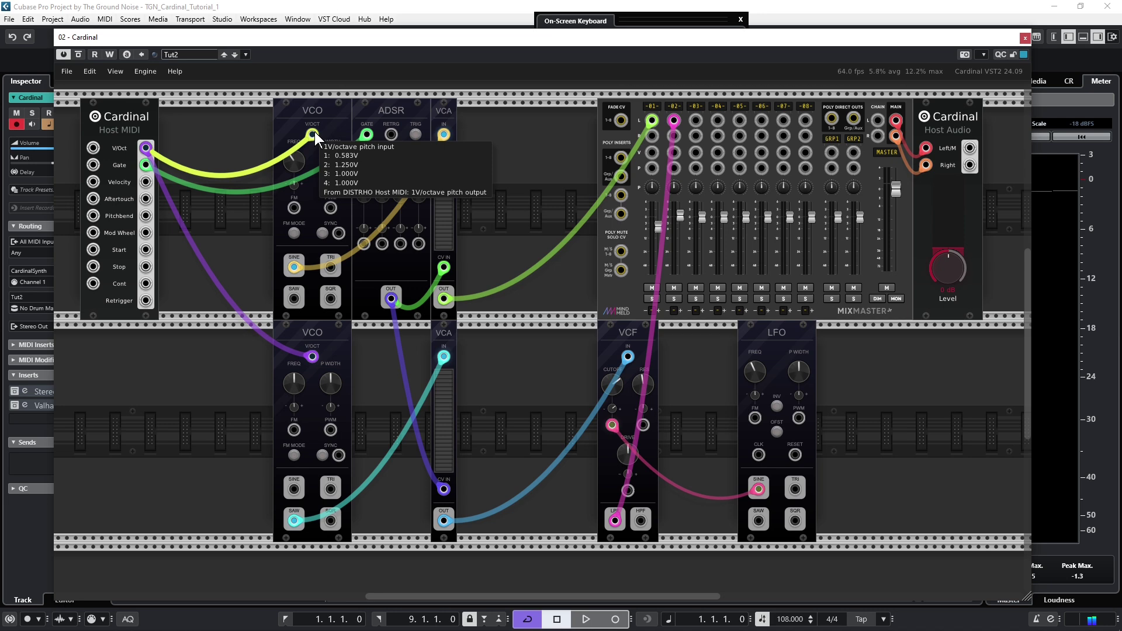
pyautogui.rightClick(314, 131)
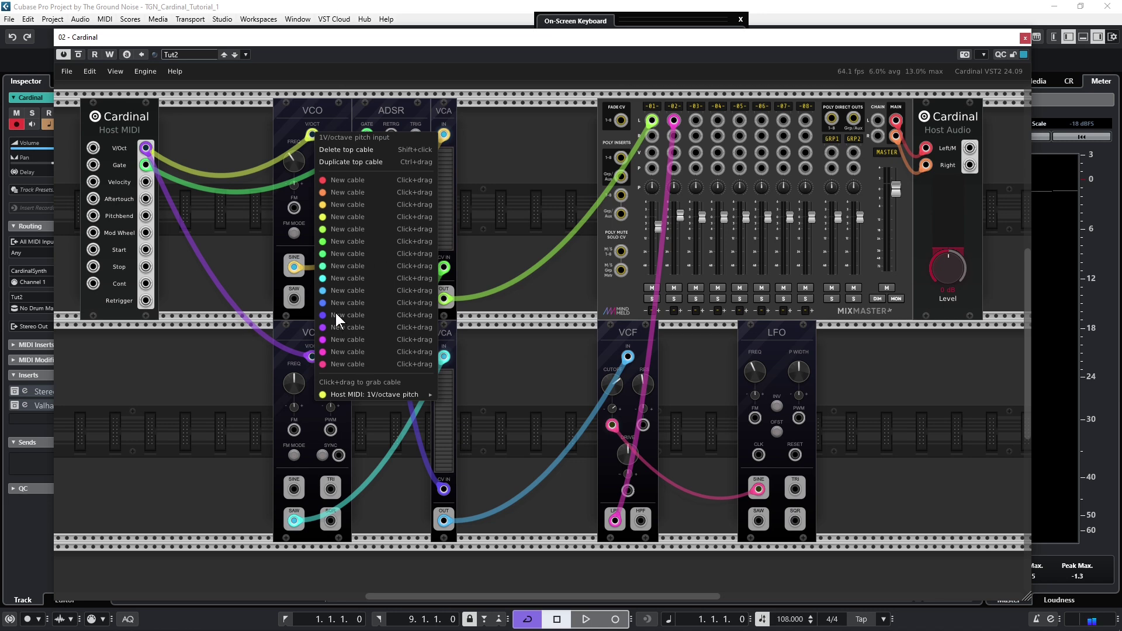
pyautogui.moveTo(334, 392)
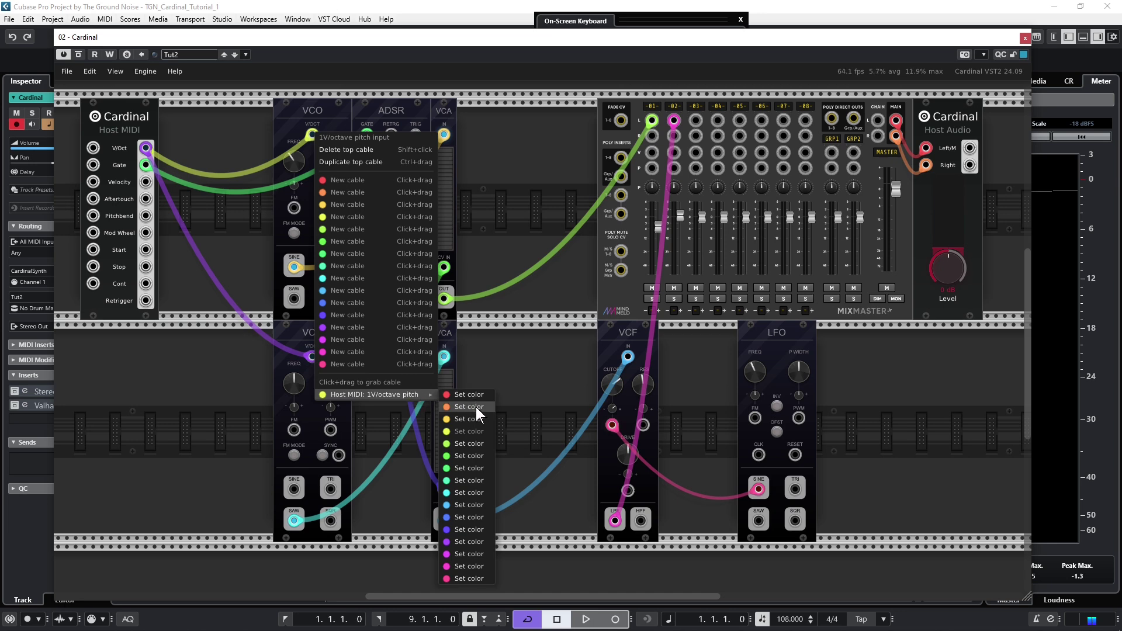
pyautogui.click(481, 486)
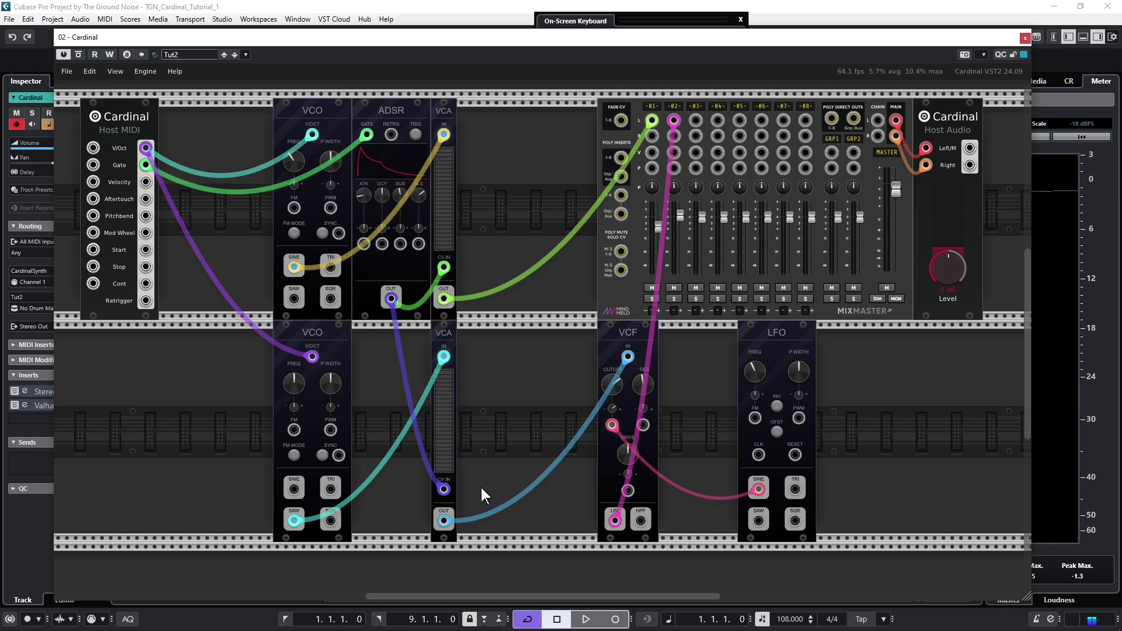
pyautogui.rightClick(366, 135)
pyautogui.moveTo(411, 398)
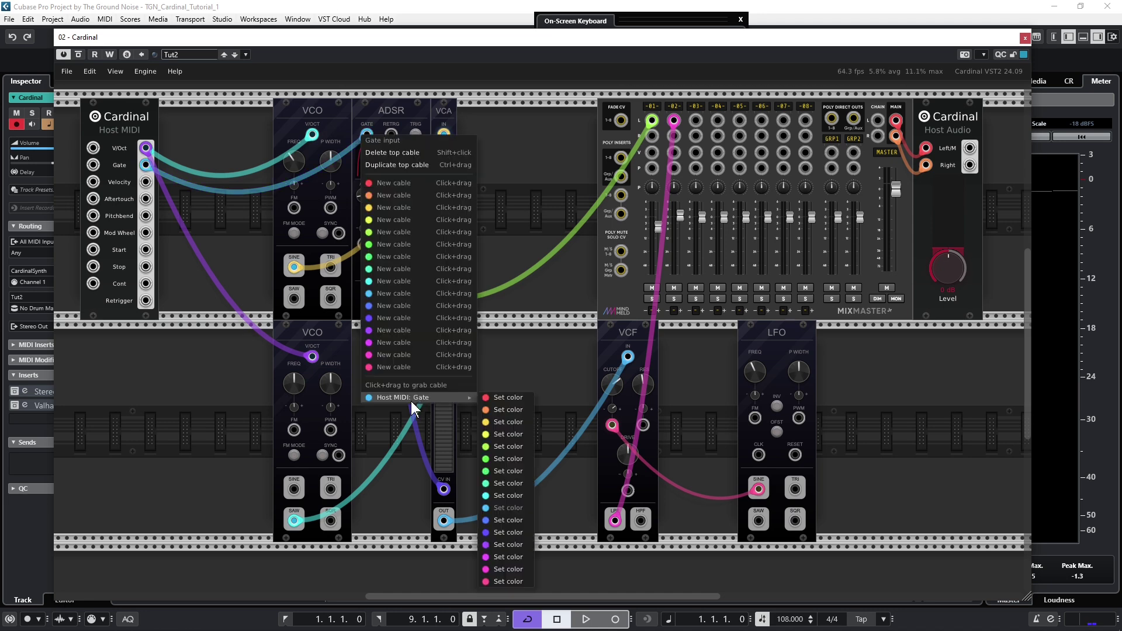
pyautogui.click(511, 494)
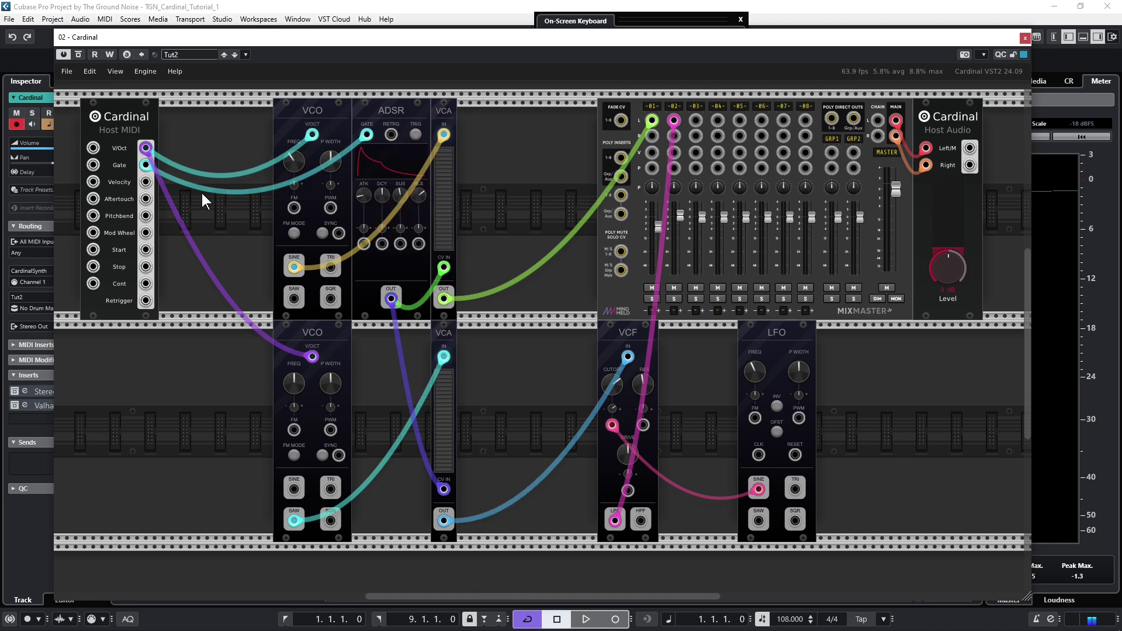